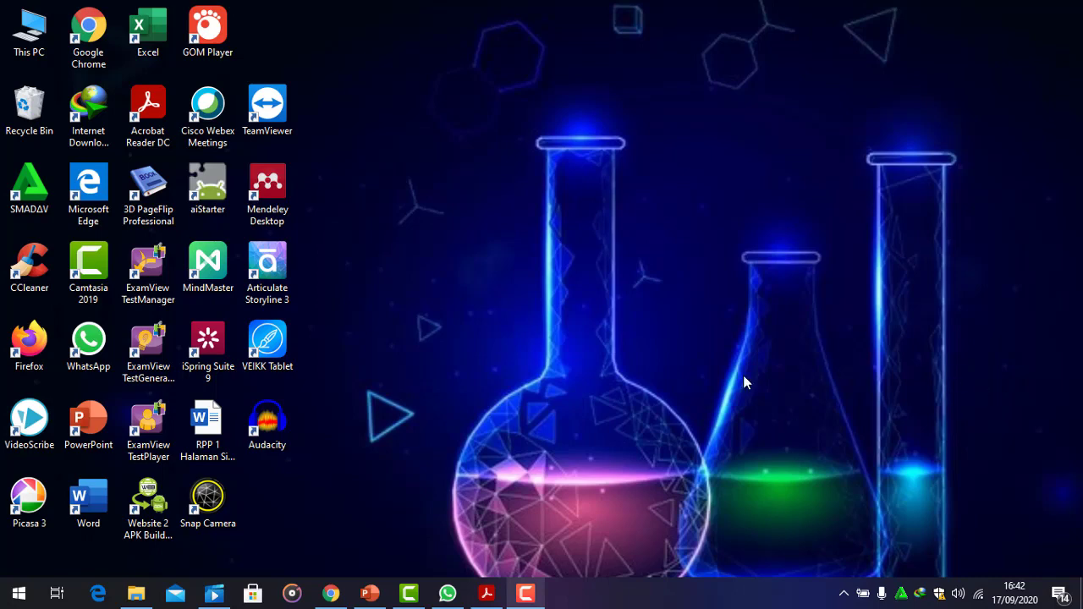
Switch to Chrome and open Google in a new tab under the other Google account
{"action": "left_click", "coordinate": [331, 593]}
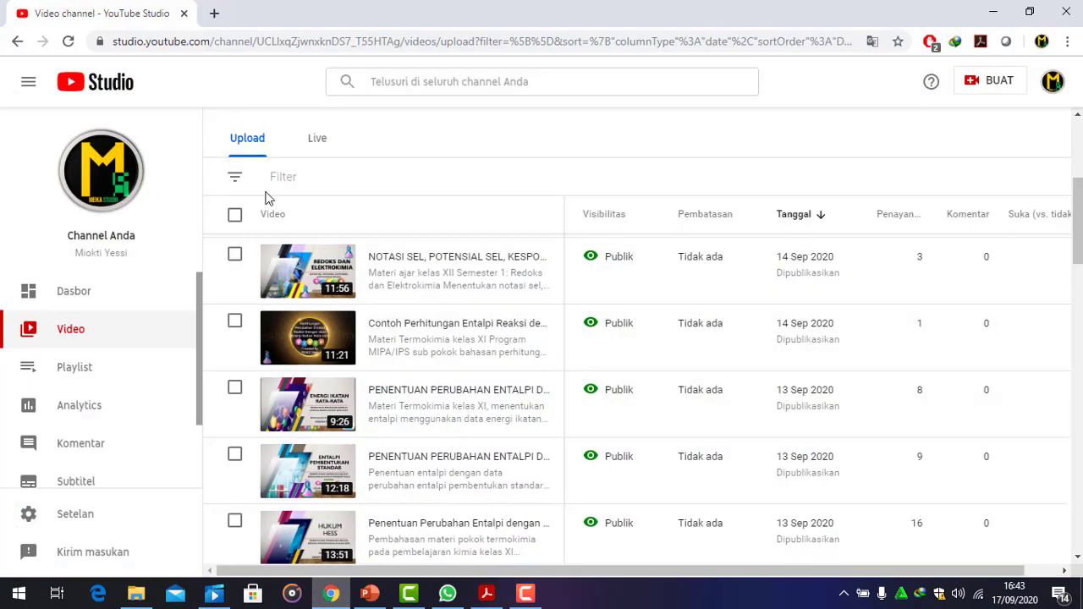
{"action": "left_click", "coordinate": [214, 13]}
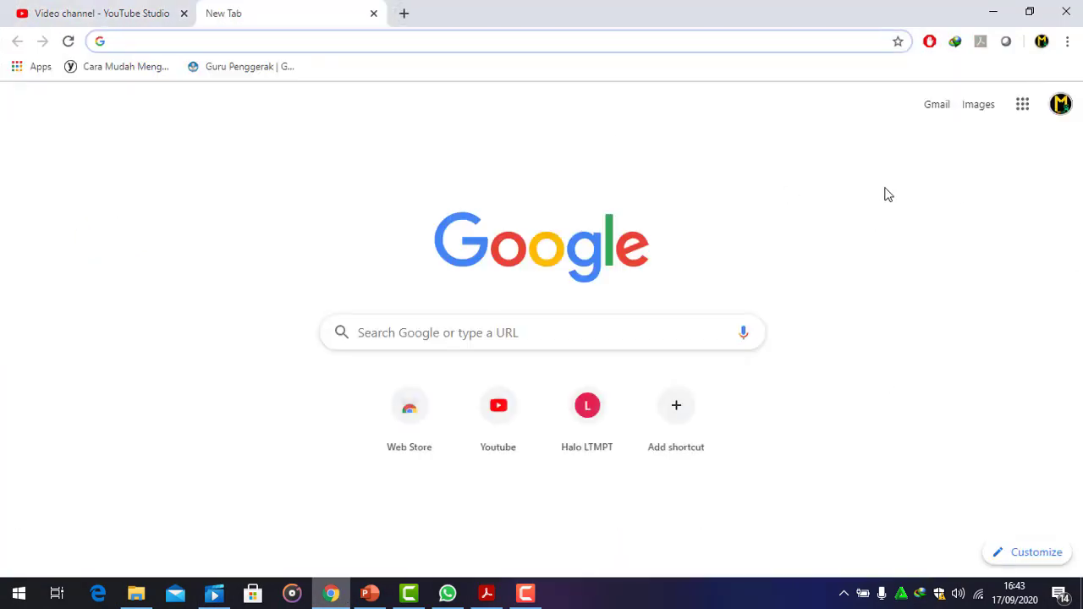
{"action": "left_click", "coordinate": [1061, 106]}
{"action": "left_click", "coordinate": [879, 438]}
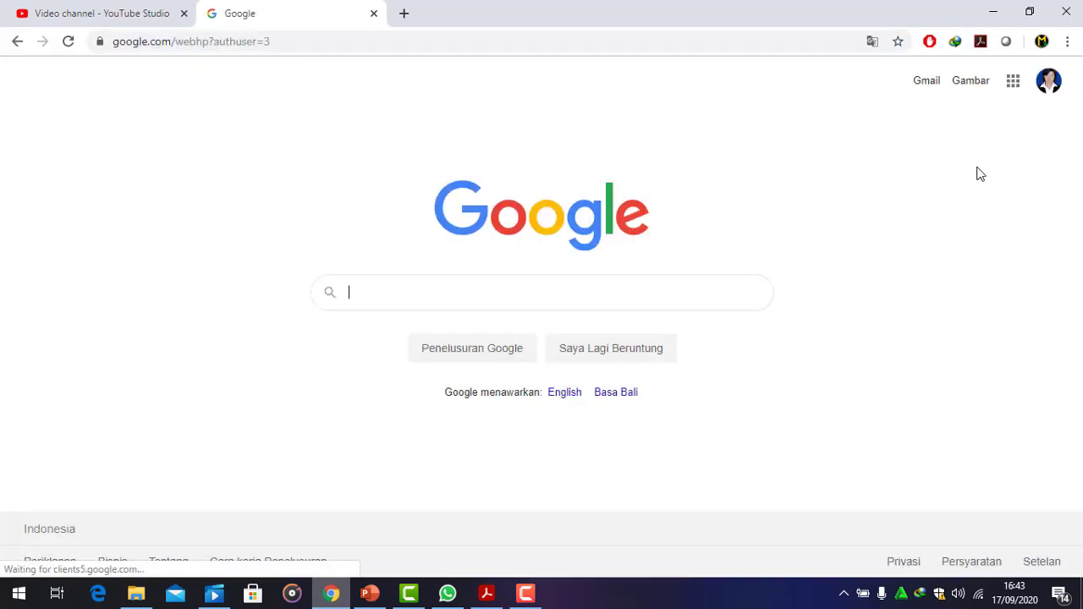
Open Google Drive and create a new blank Google Form
{"action": "left_click", "coordinate": [1013, 88]}
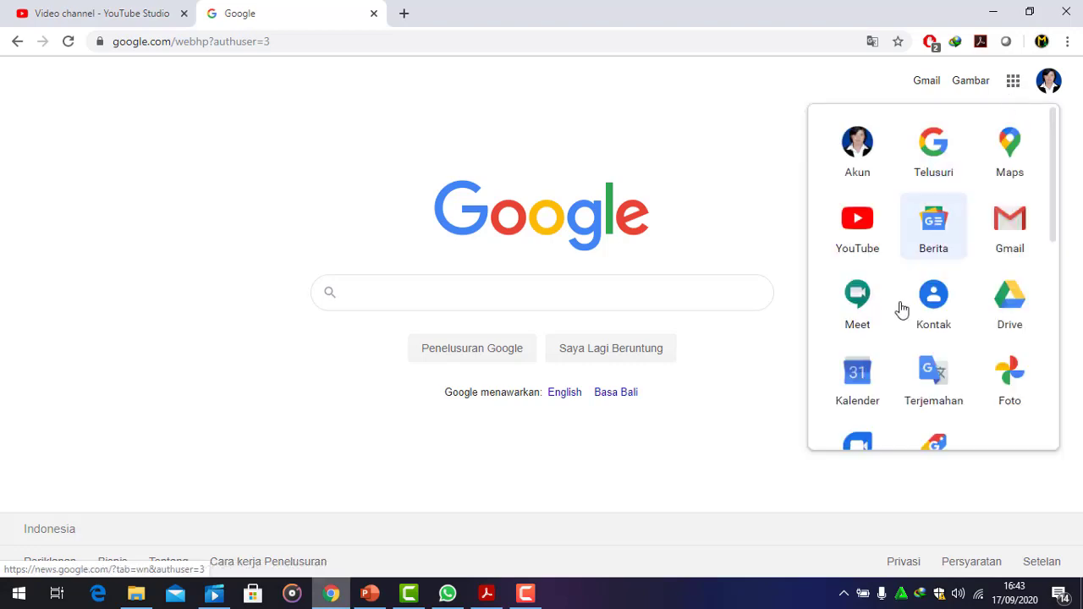
{"action": "left_click", "coordinate": [1014, 306]}
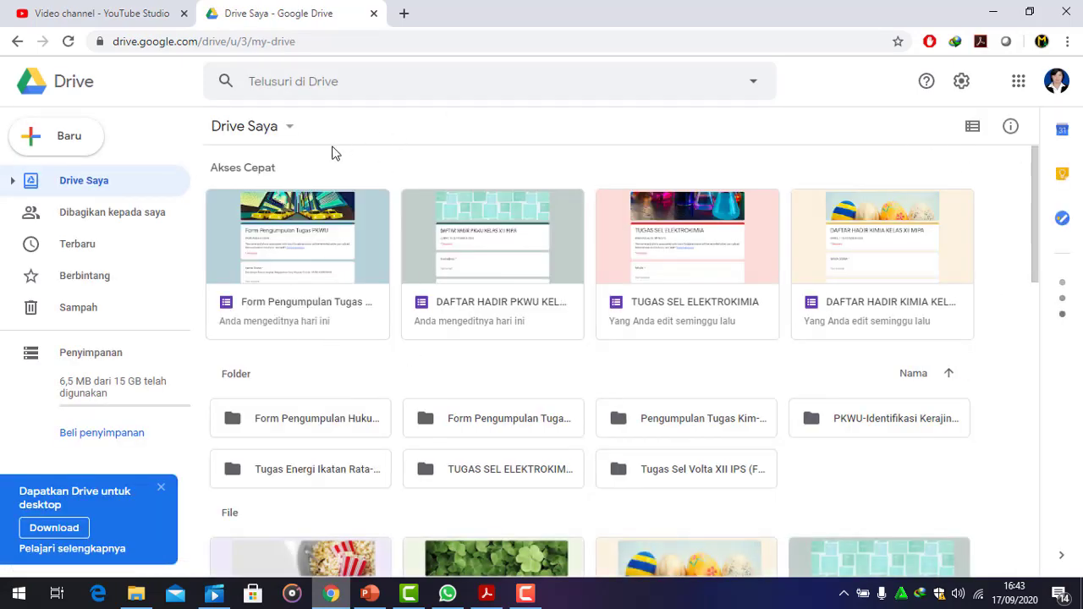
{"action": "left_click", "coordinate": [43, 145]}
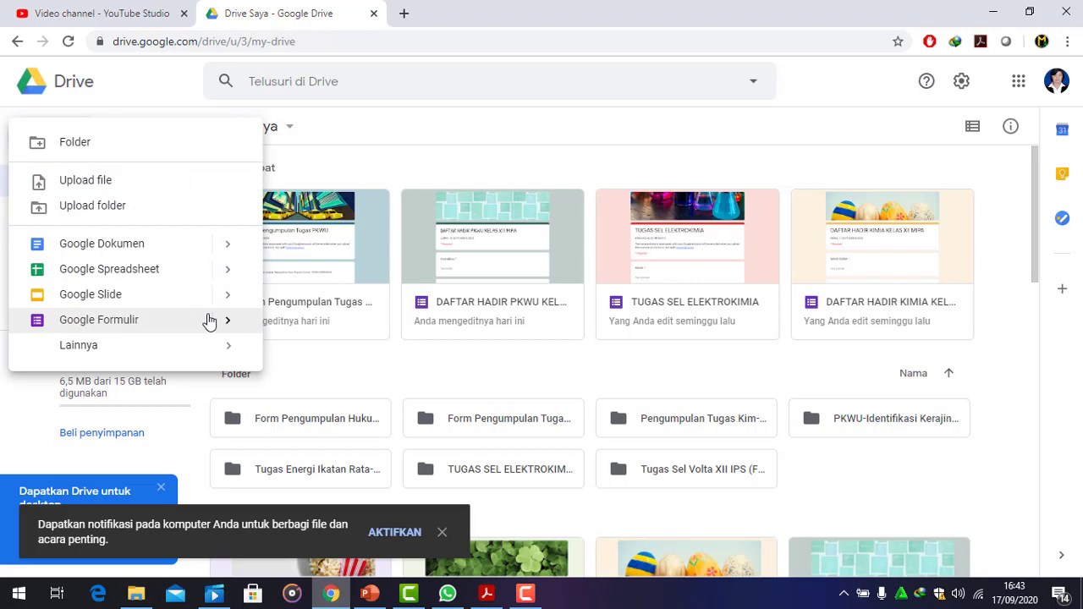
{"action": "mouse_move", "coordinate": [228, 320]}
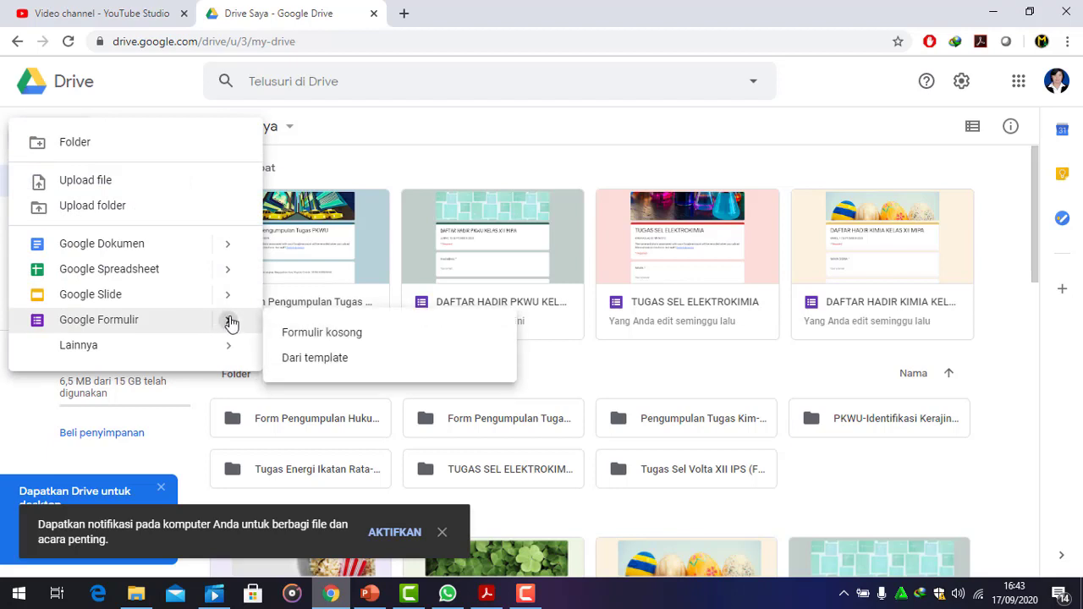
{"action": "left_click", "coordinate": [293, 338]}
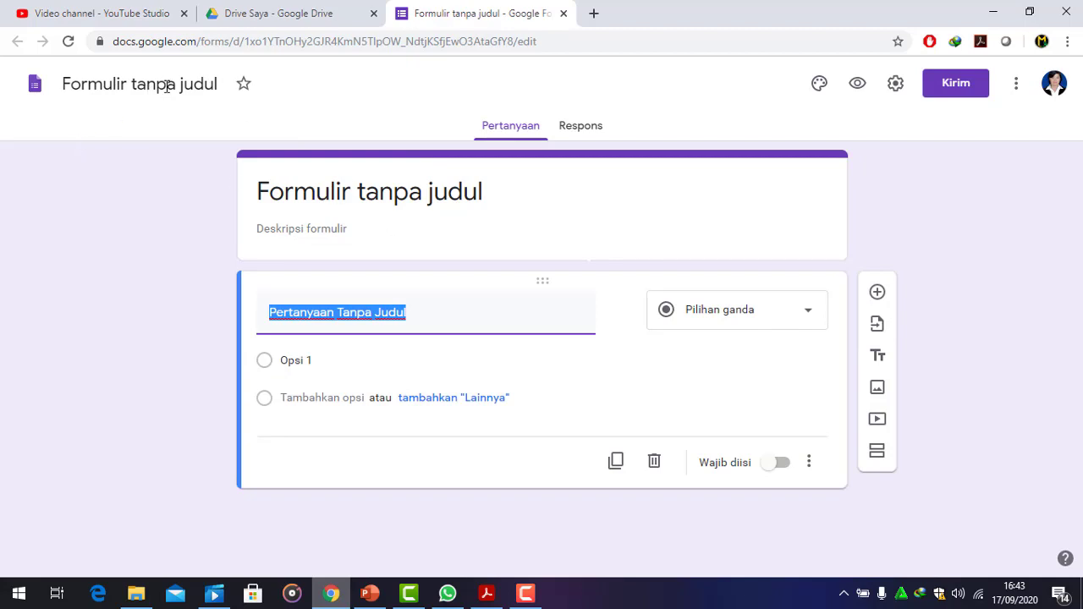
Name the form PENILAIAN HARIAN KIMIA and apply the same text as its heading
{"action": "left_click", "coordinate": [156, 84]}
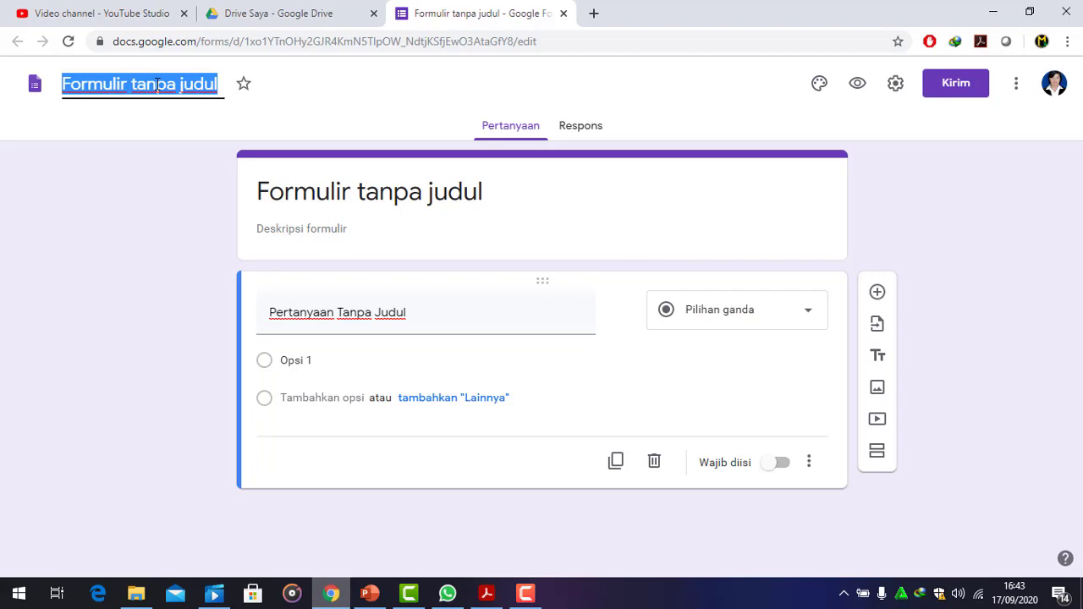
{"action": "type", "text": "P"}
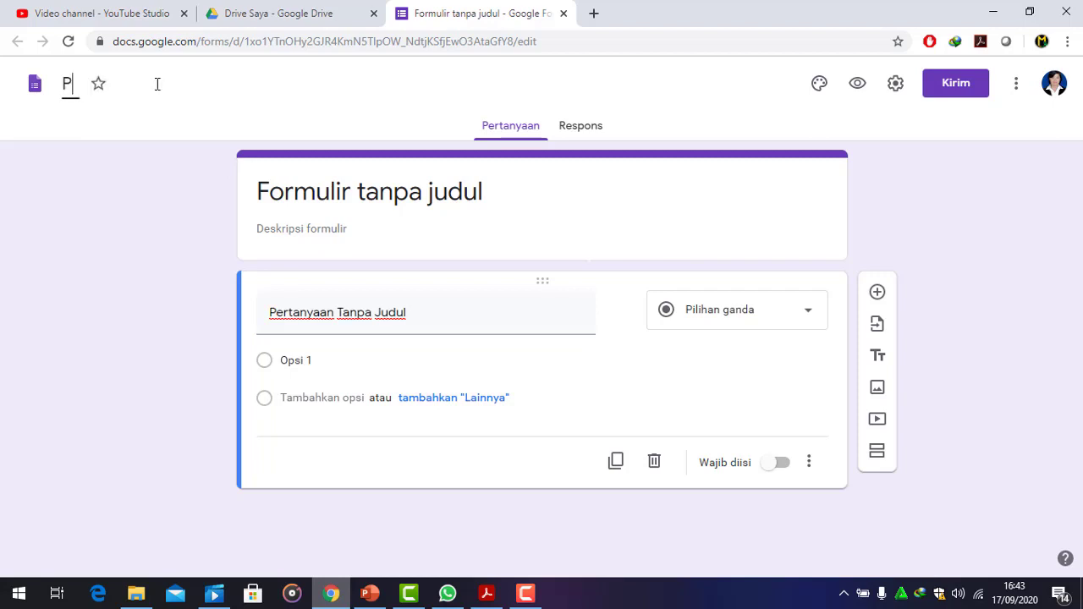
{"action": "key", "text": "Return"}
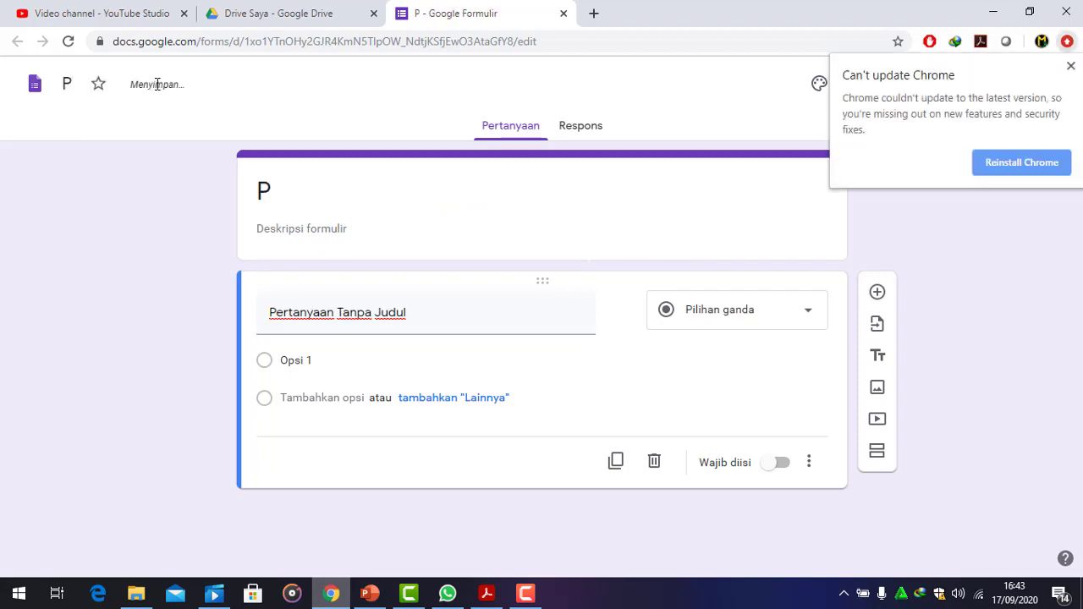
{"action": "left_click", "coordinate": [75, 80]}
{"action": "type", "text": "ENILAIAN"}
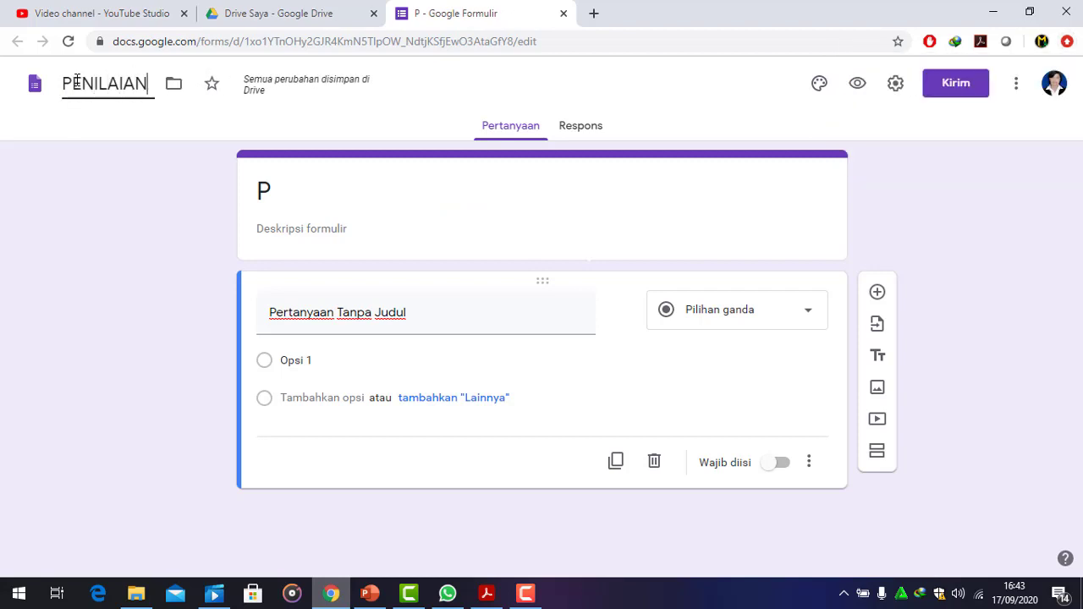
{"action": "type", "text": " HARIAN "}
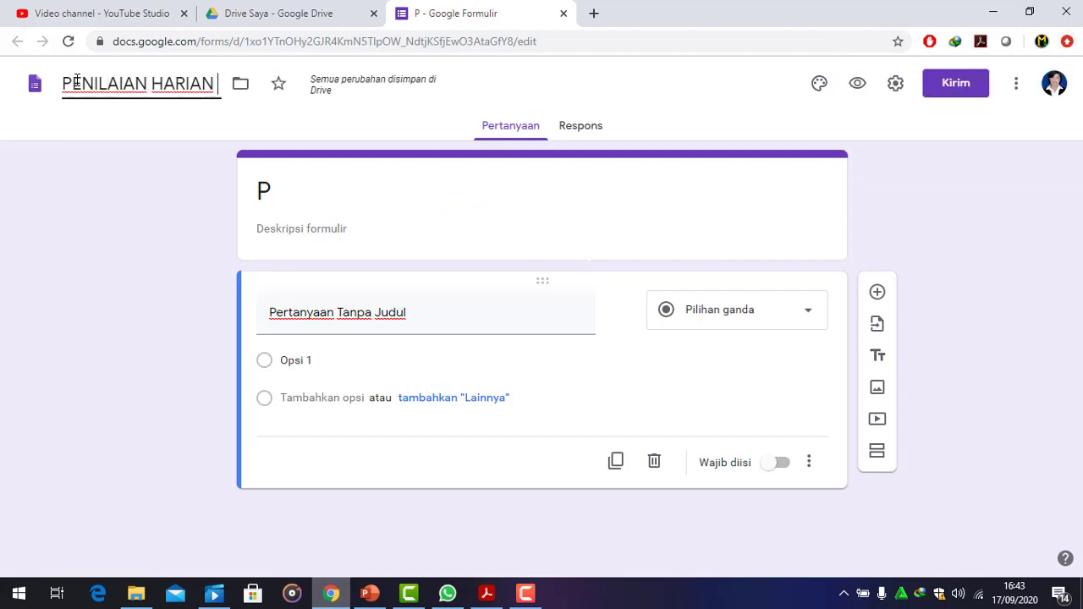
{"action": "type", "text": "KIMIA"}
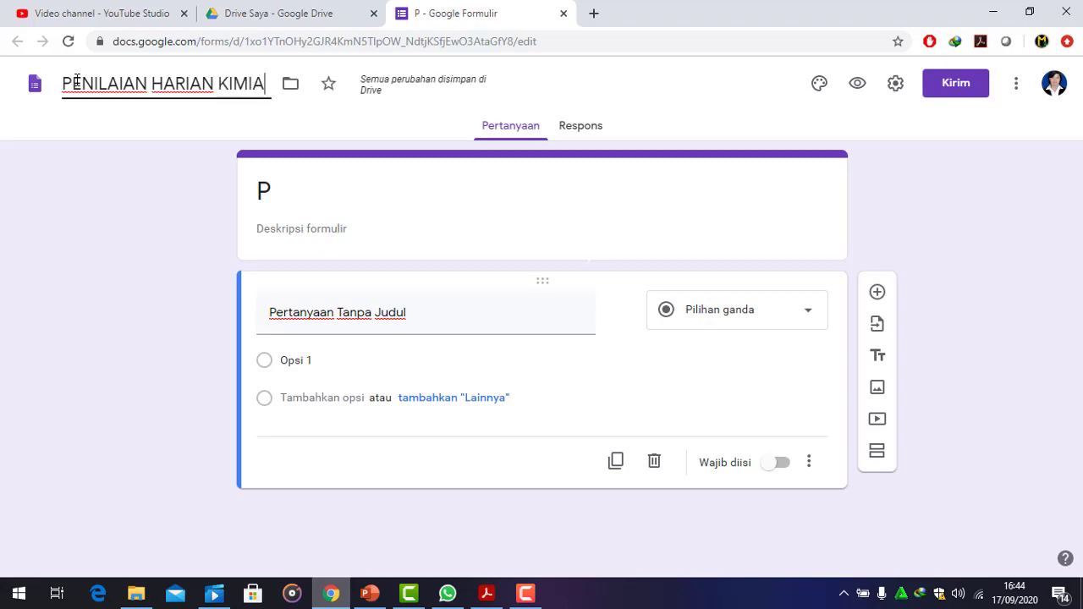
{"action": "left_click", "coordinate": [314, 223]}
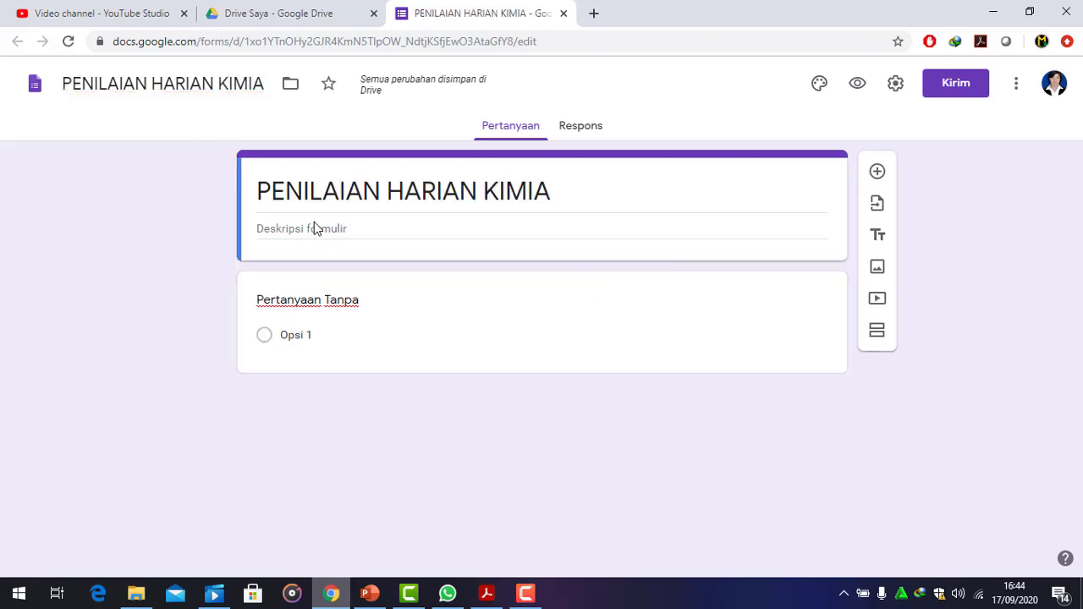
Enter the form description on two lines: "KOROSI DAN ELEKTROKIMIA" and "KELAS XII PROGRAM MIPA/IPS"
{"action": "left_click", "coordinate": [304, 230]}
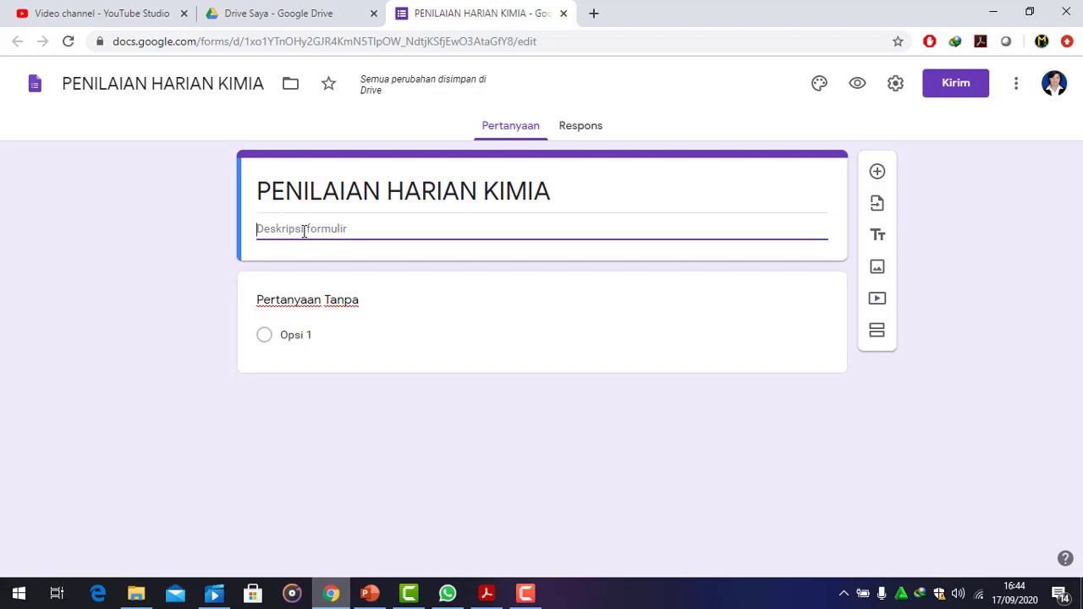
{"action": "type", "text": "KOROSI "}
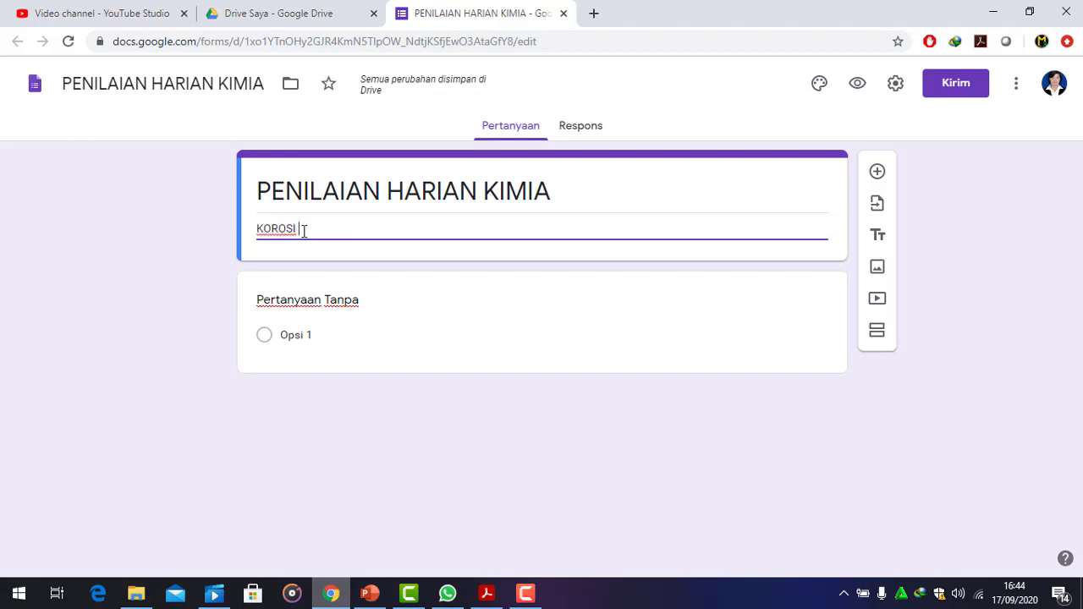
{"action": "type", "text": "DAN ELEK"}
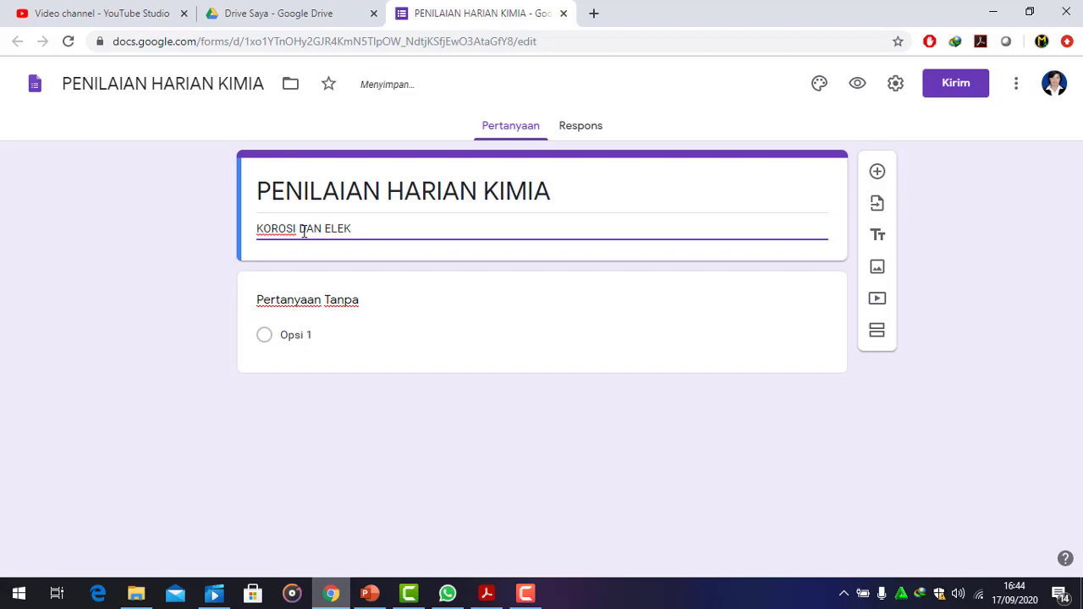
{"action": "type", "text": "K"}
{"action": "key", "text": "BackSpace"}
{"action": "type", "text": "TROKIMIA"}
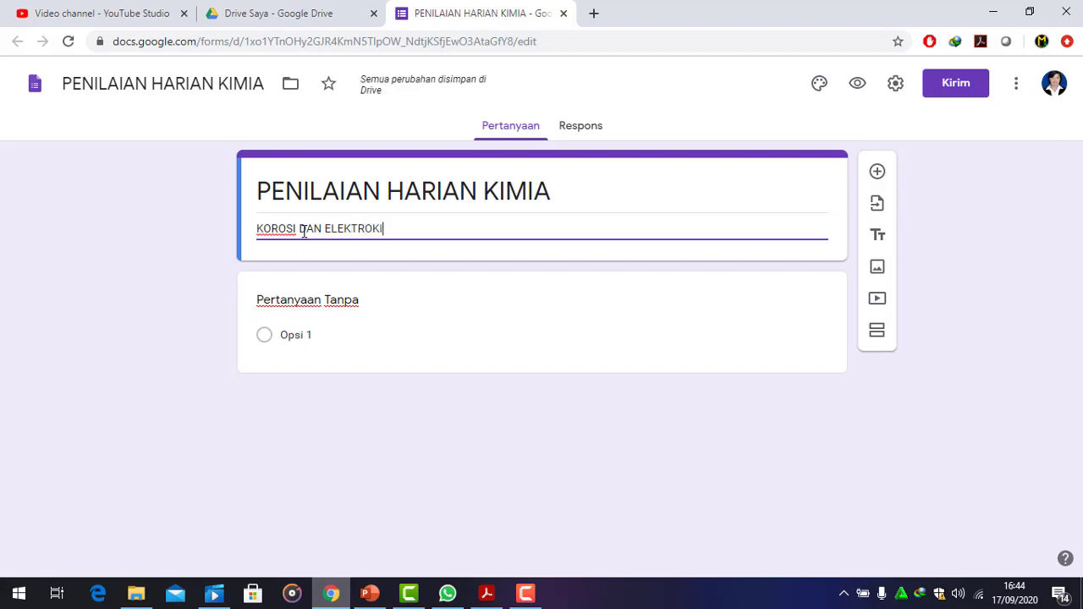
{"action": "key", "text": "Return"}
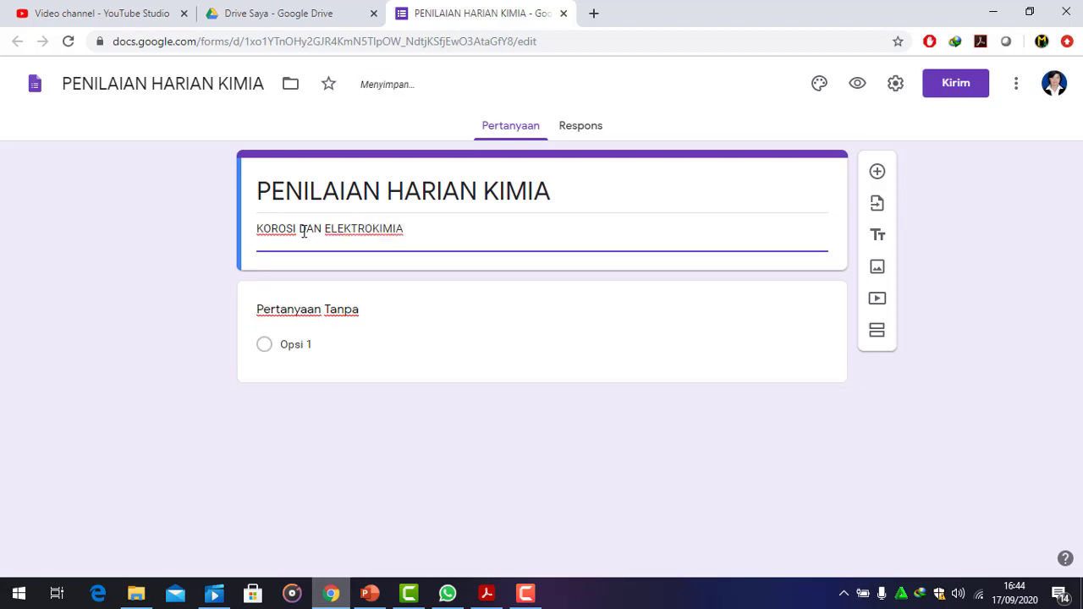
{"action": "type", "text": "KELAS XII PROGRA"}
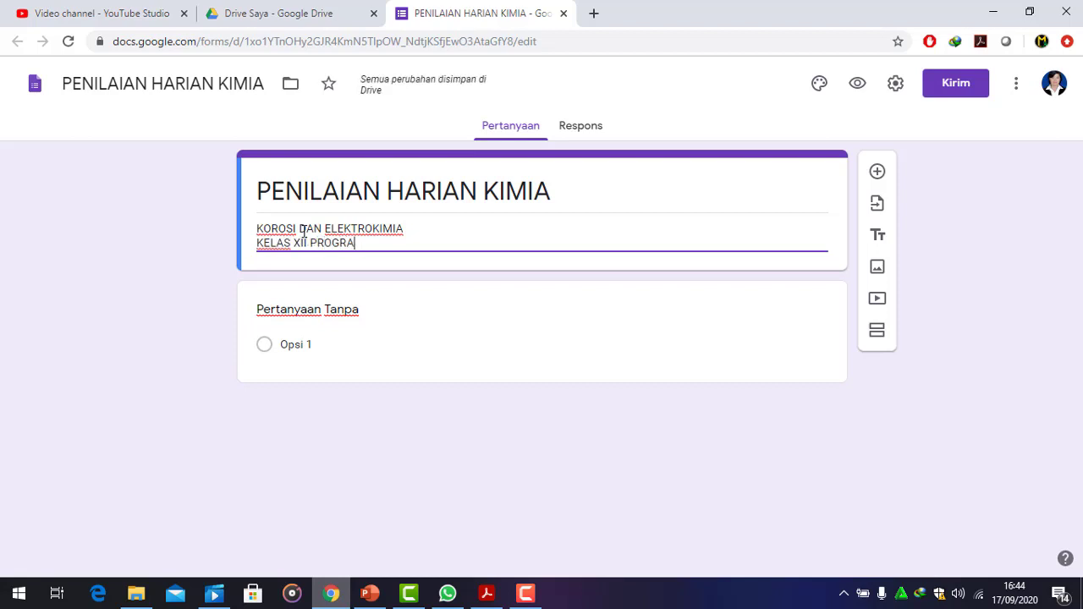
{"action": "type", "text": "M MIPA/IPS"}
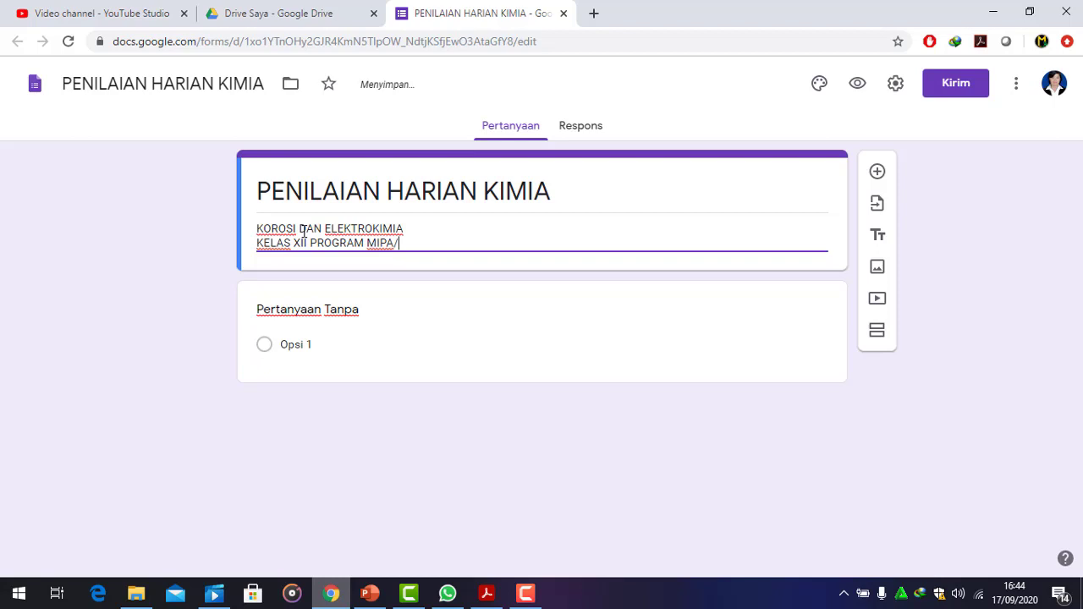
Title the first question NAMA SISWA and make answering it required
{"action": "left_click", "coordinate": [356, 311]}
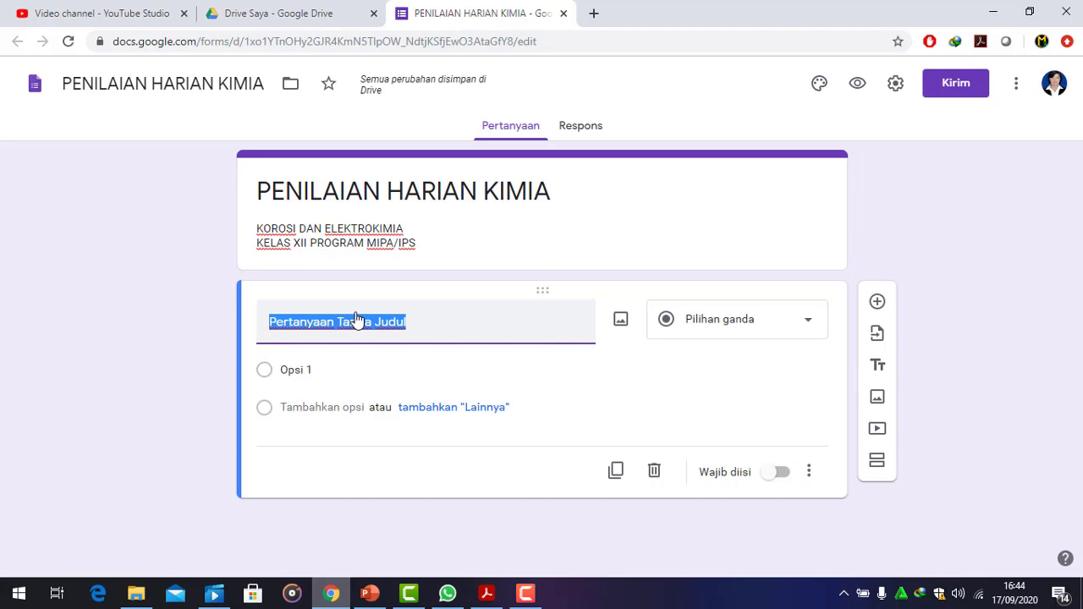
{"action": "type", "text": "NAMA"}
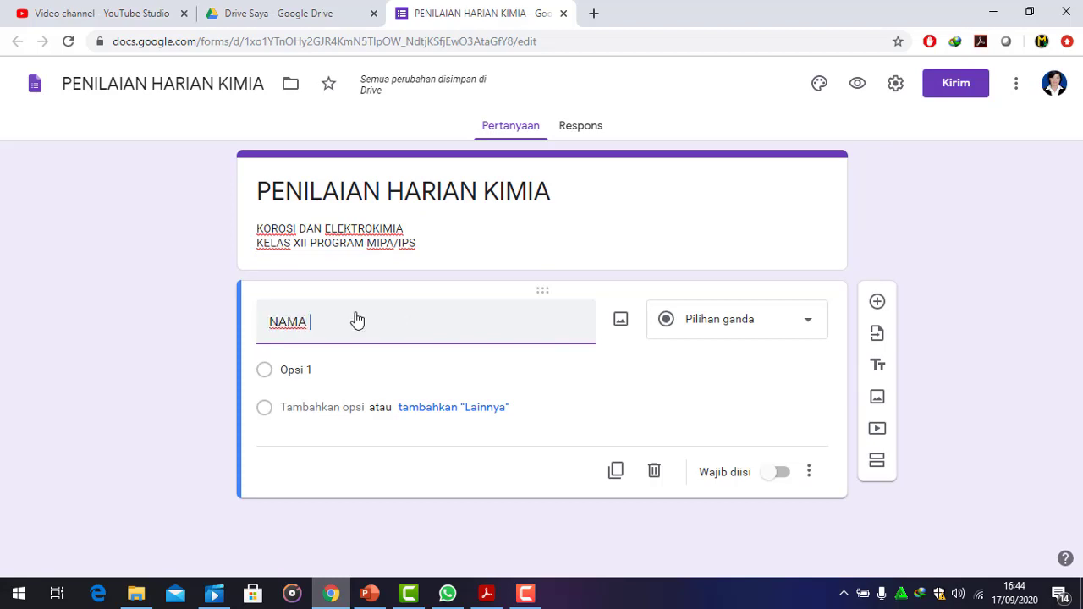
{"action": "type", "text": " SISWA"}
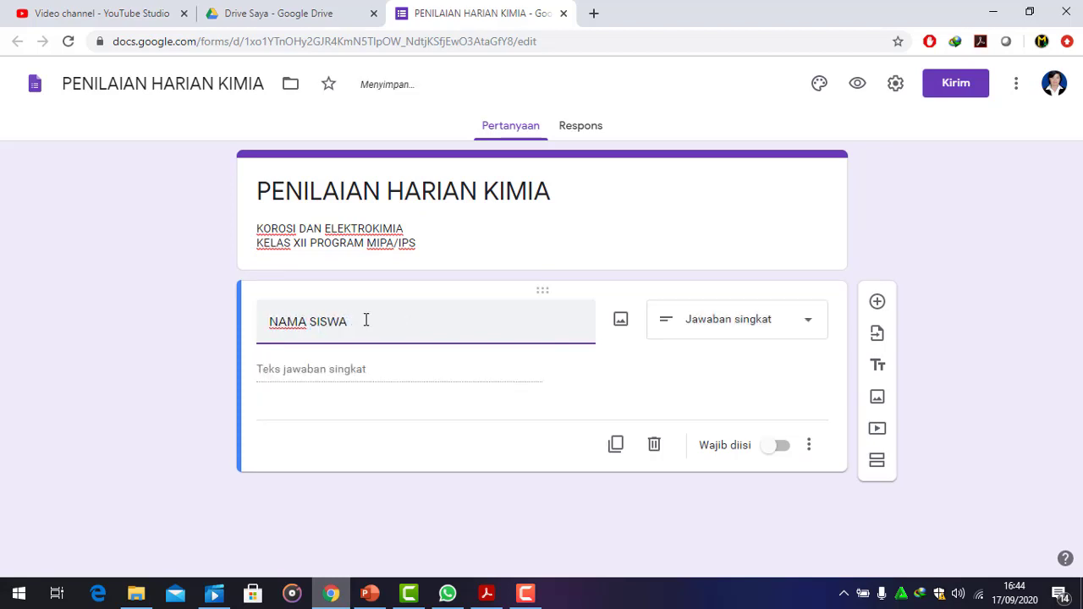
{"action": "left_click", "coordinate": [780, 448]}
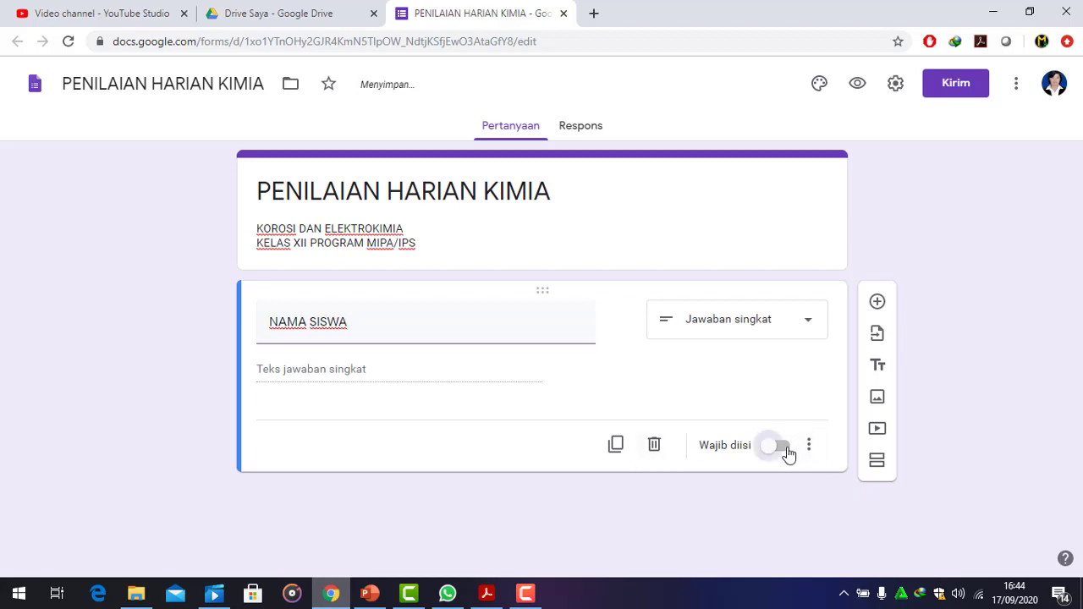
Add the description "Diisi dengan Nama Lengkap Menggunakan Huruf Kapital" to the NAMA SISWA question
{"action": "left_click", "coordinate": [814, 456]}
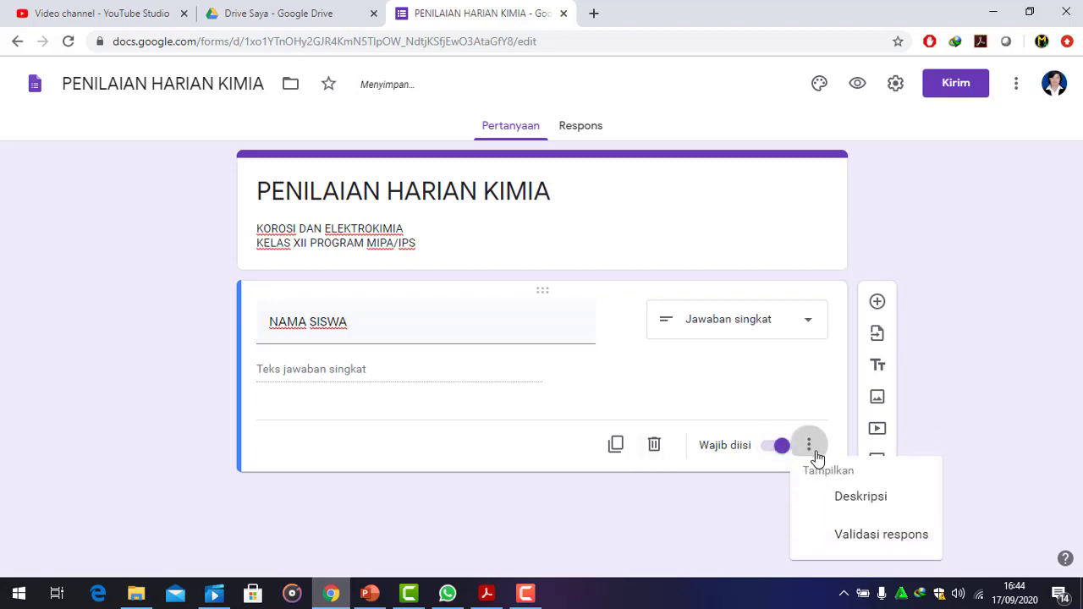
{"action": "left_click", "coordinate": [838, 508]}
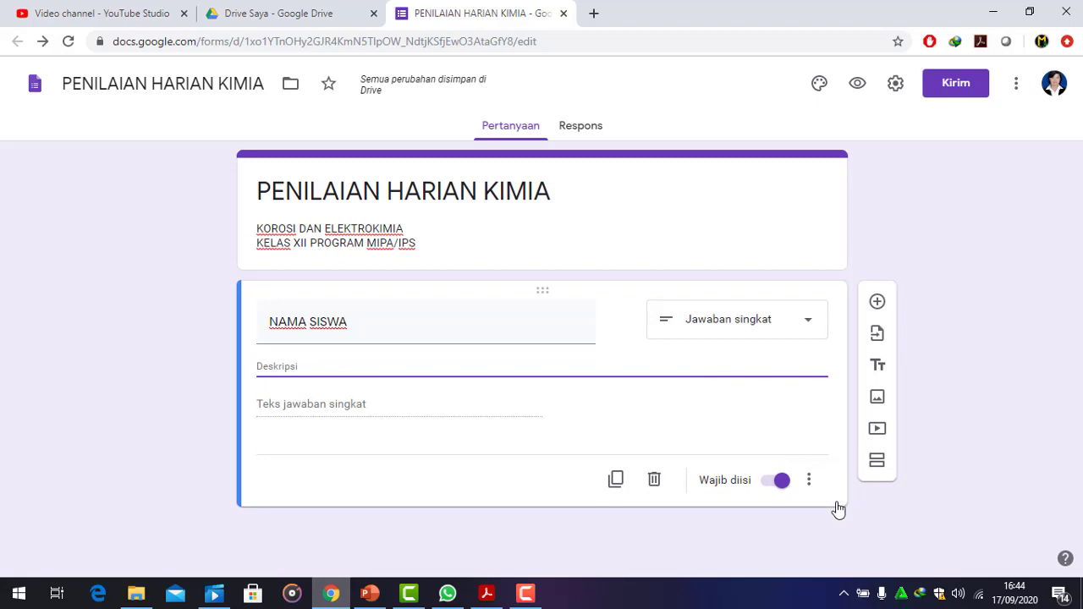
{"action": "type", "text": "D"}
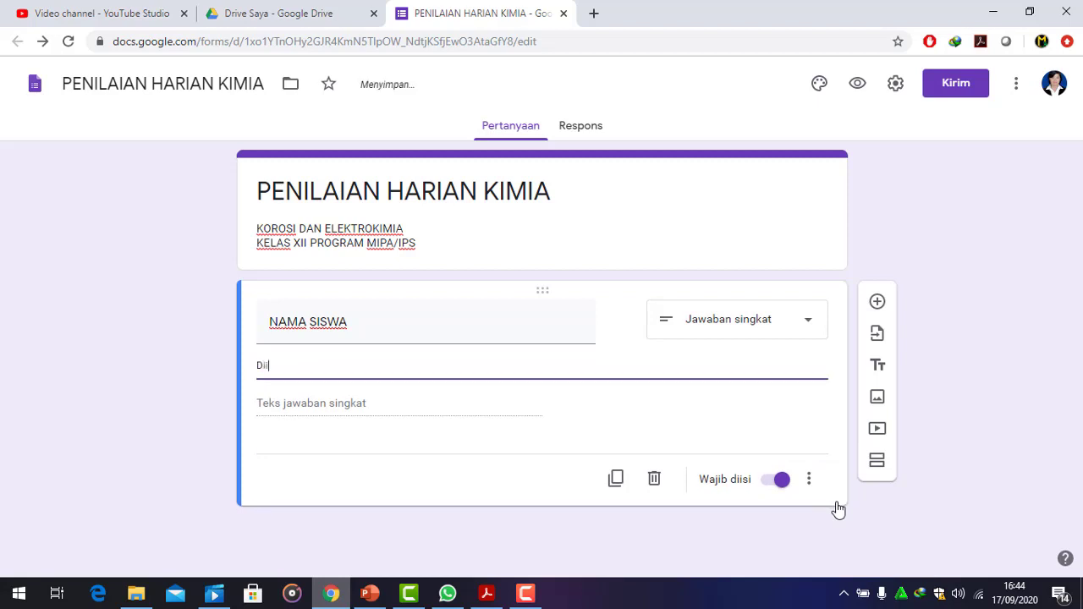
{"action": "type", "text": "iisi dn"}
{"action": "type", "text": "ngan Nama L"}
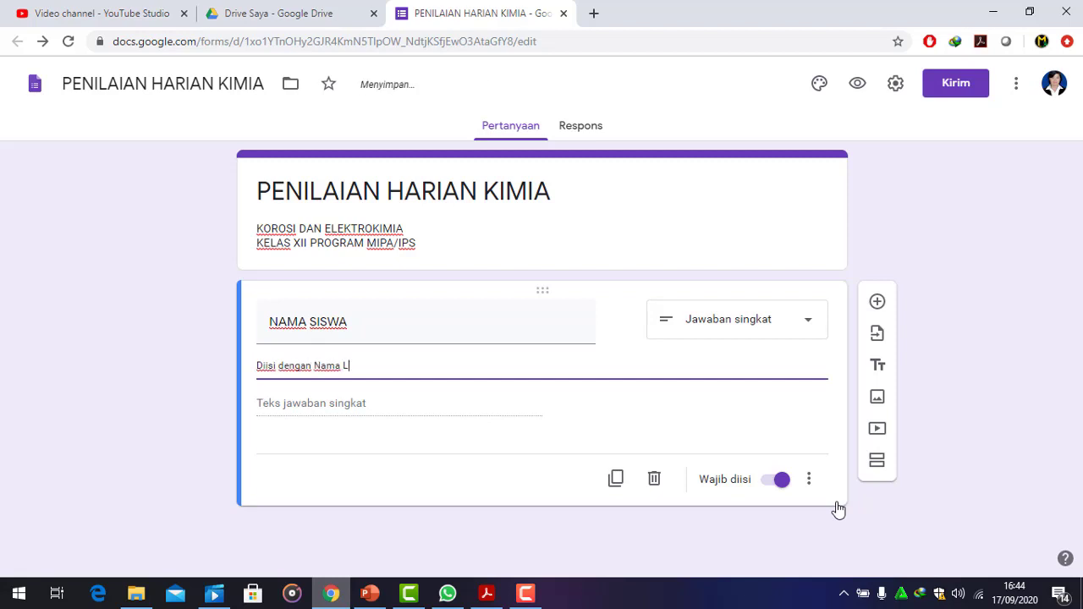
{"action": "type", "text": "engkap Menggunakan Hu"}
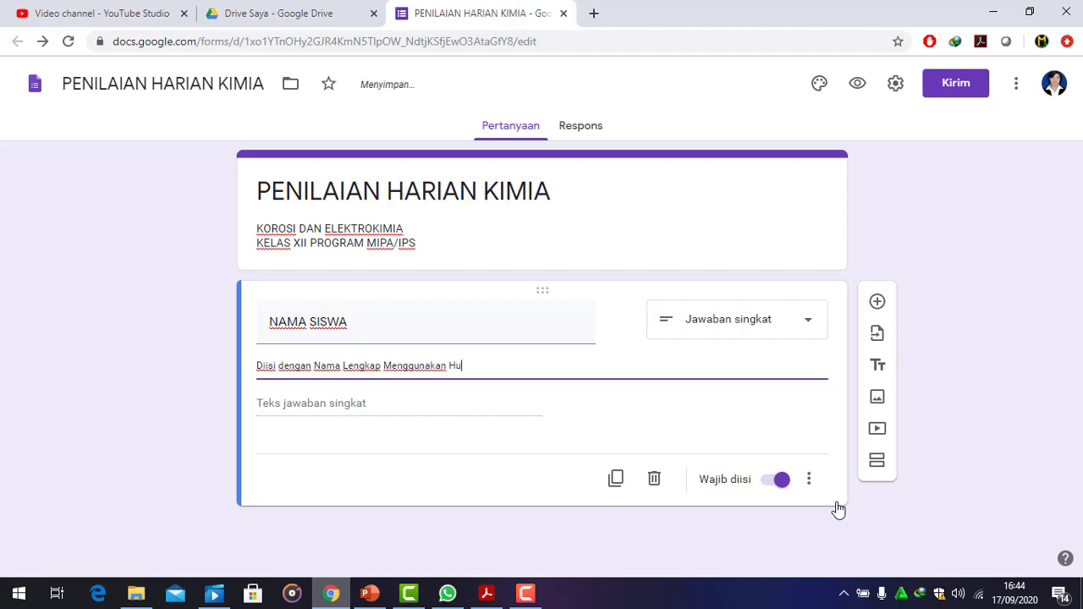
{"action": "type", "text": "ruf Kap"}
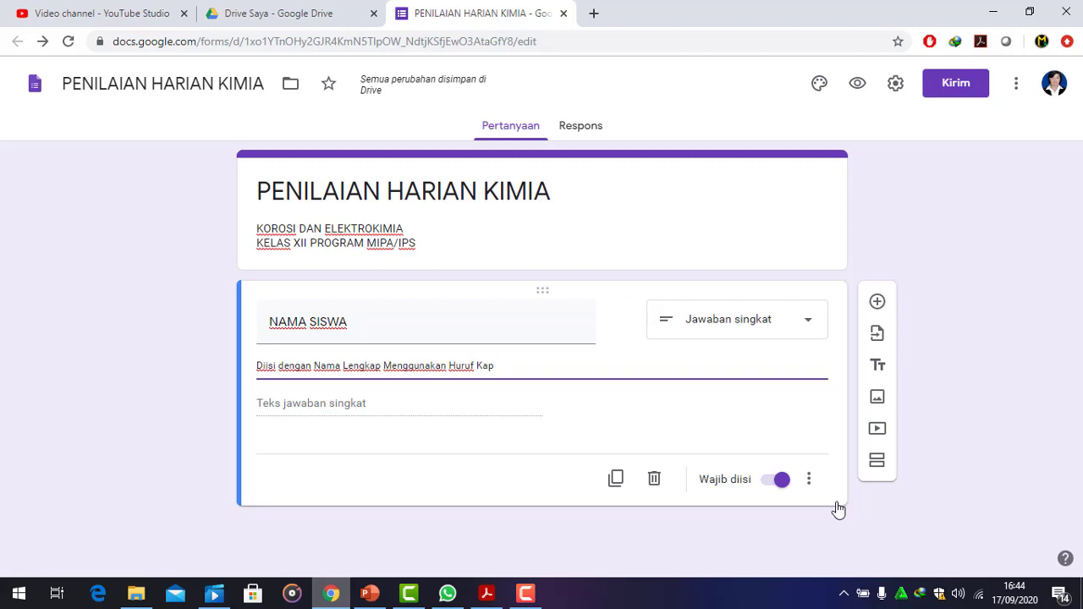
{"action": "type", "text": "ital"}
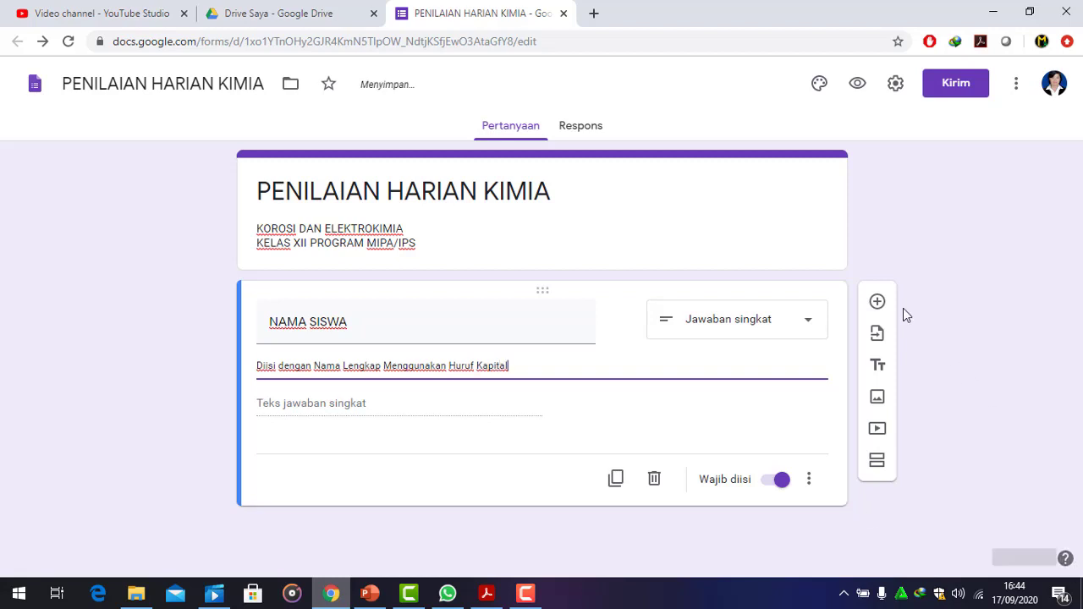
Add a new question below NAMA SISWA and title it KELAS
{"action": "left_click", "coordinate": [875, 306]}
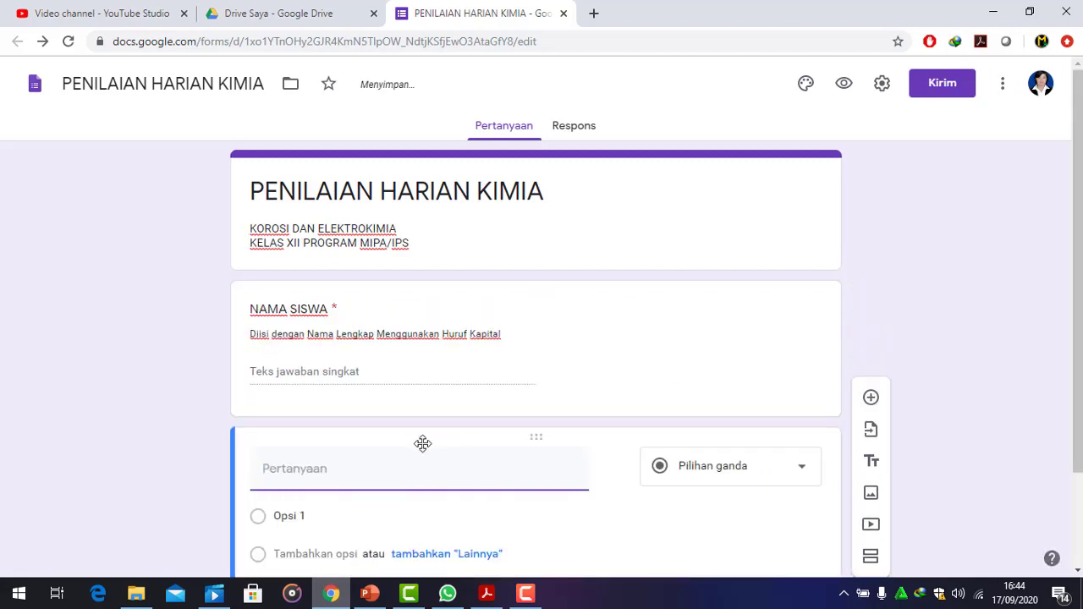
{"action": "type", "text": "Kelas"}
{"action": "key", "text": "BackSpace"}
{"action": "key", "text": "BackSpace"}
{"action": "key", "text": "BackSpace"}
{"action": "type", "text": "LAS"}
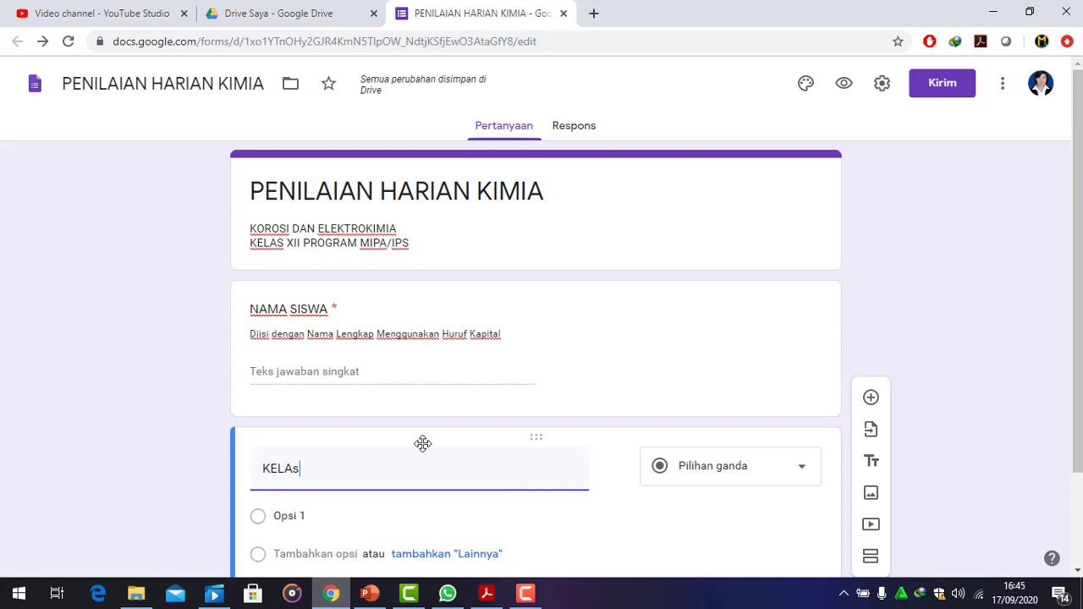
Give the KELAS question the options XII MIPA and XII IPS, and make answering it required
{"action": "left_click", "coordinate": [294, 515]}
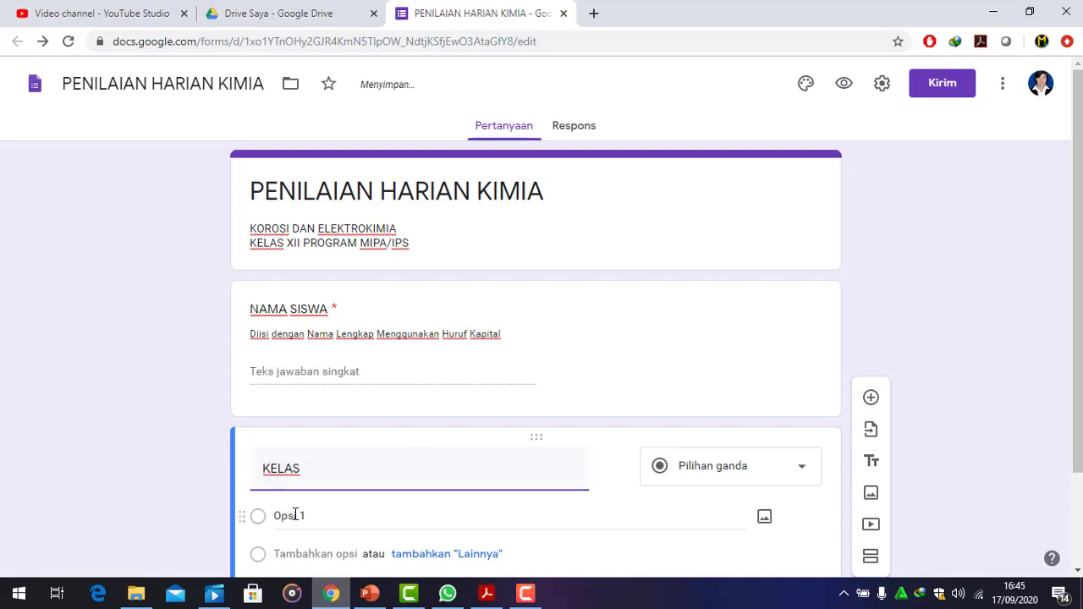
{"action": "left_click", "coordinate": [294, 515]}
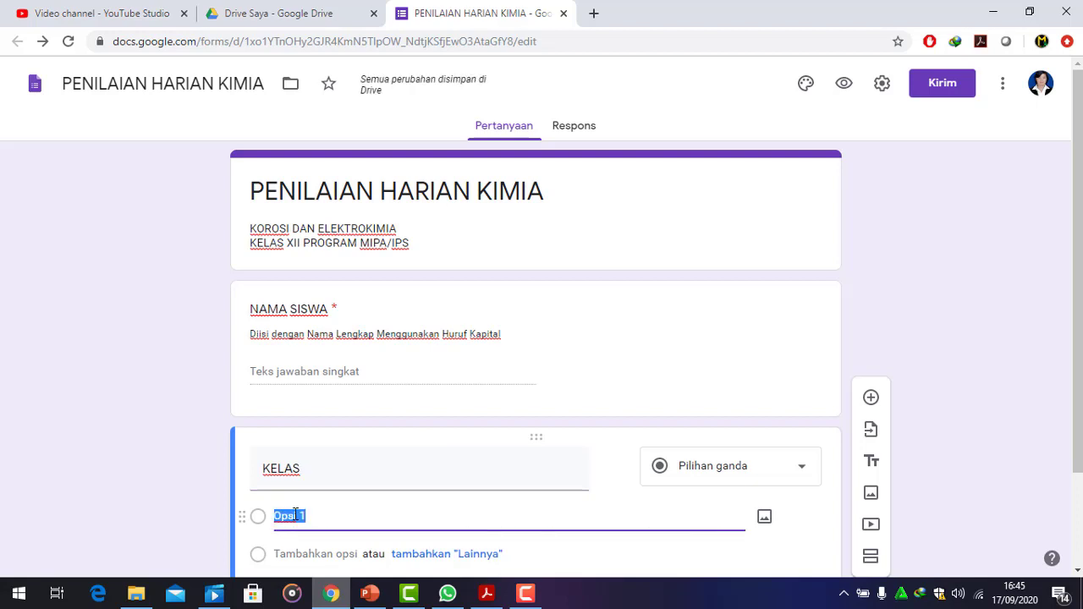
{"action": "type", "text": "XII MIPA"}
{"action": "left_click", "coordinate": [290, 555]}
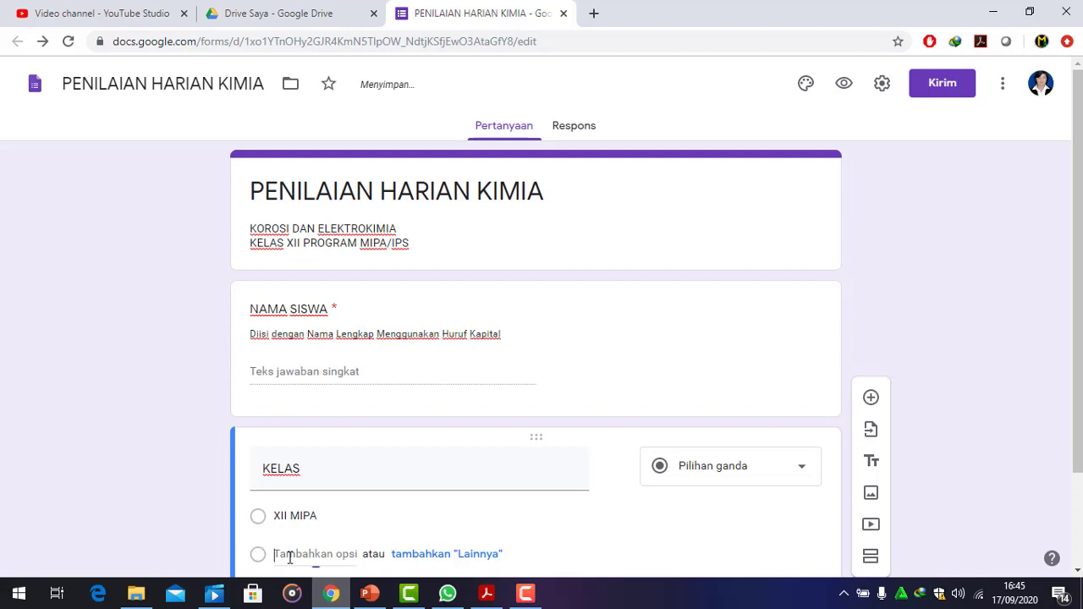
{"action": "type", "text": "XII"}
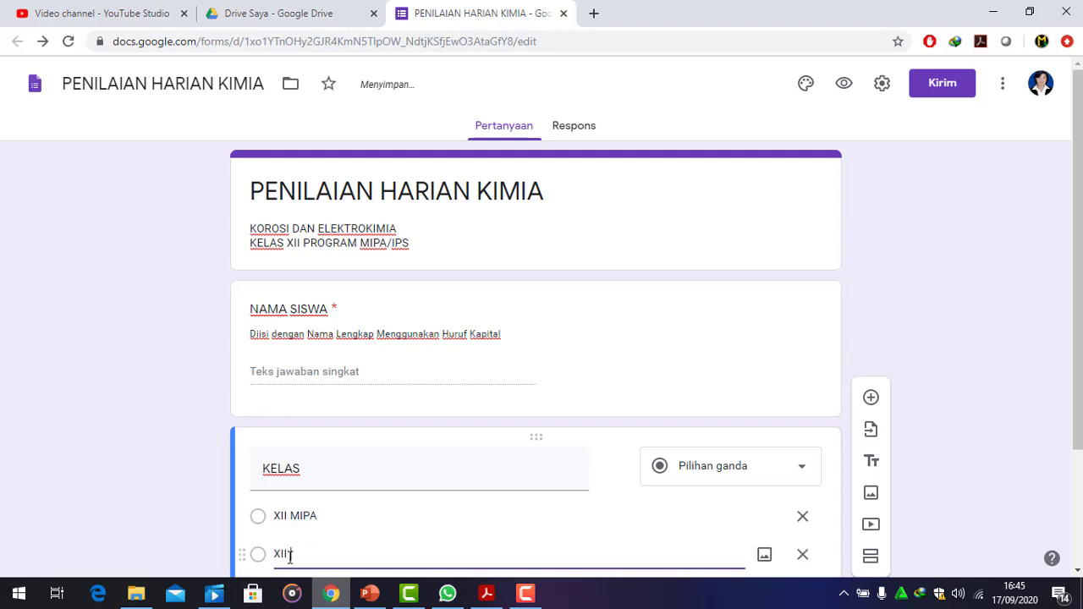
{"action": "type", "text": " IPS"}
{"action": "left_click_drag", "start_coordinate": [1078, 398], "coordinate": [1079, 518]}
{"action": "left_click", "coordinate": [775, 499]}
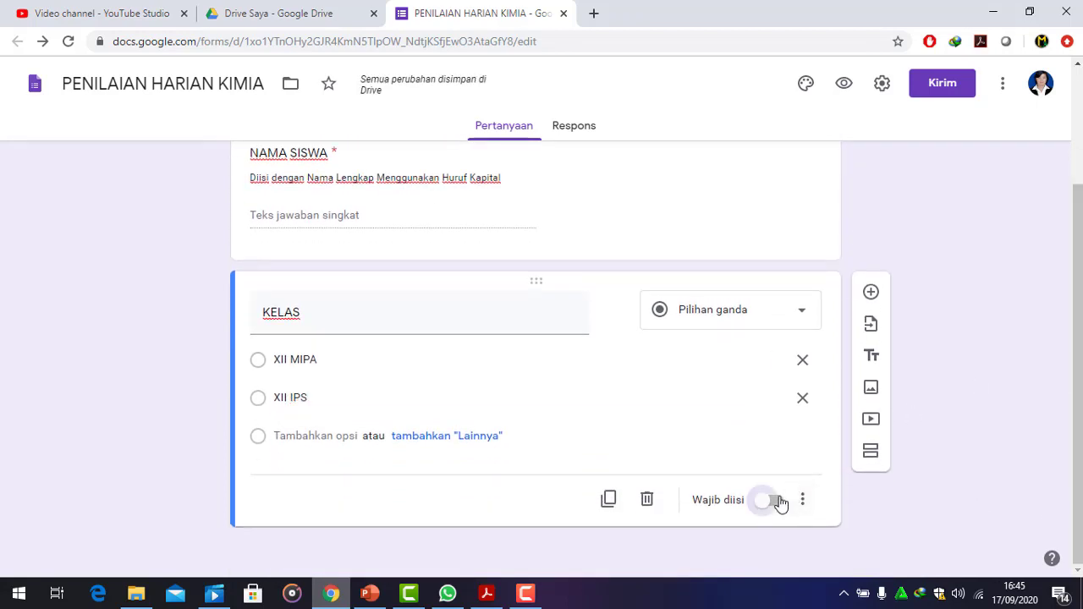
Add a new section after the KELAS question and title it "Soal"
{"action": "left_click", "coordinate": [871, 454]}
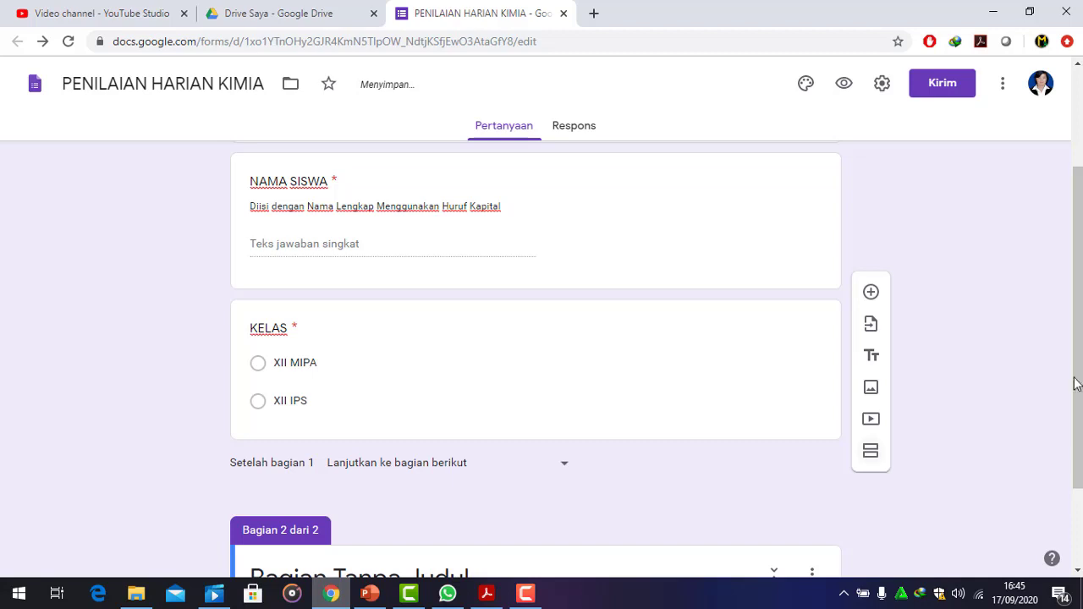
{"action": "left_click_drag", "start_coordinate": [1078, 385], "coordinate": [1075, 478]}
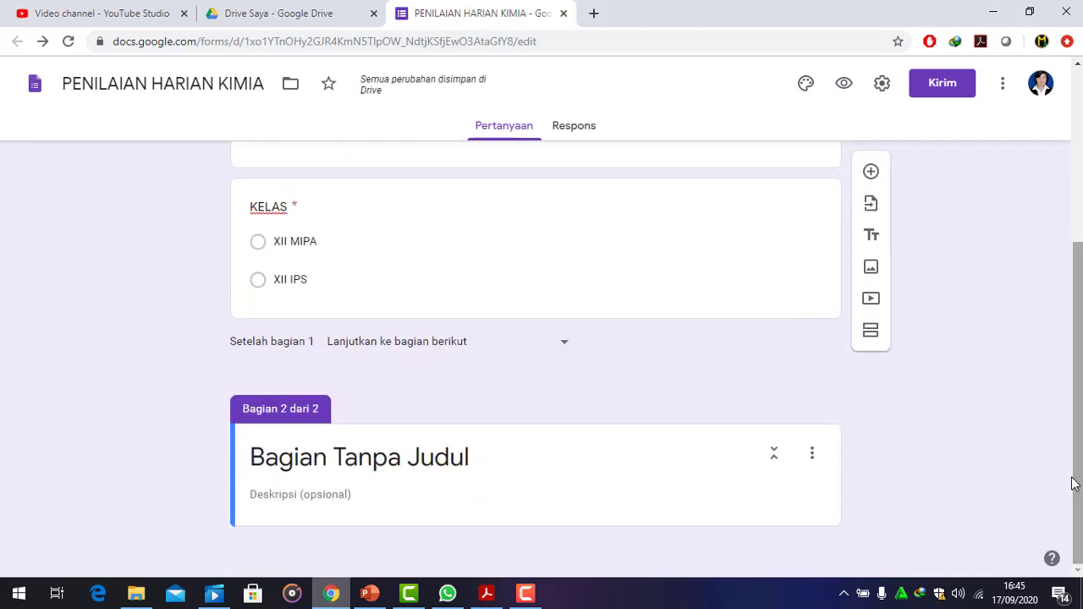
{"action": "left_click", "coordinate": [396, 459]}
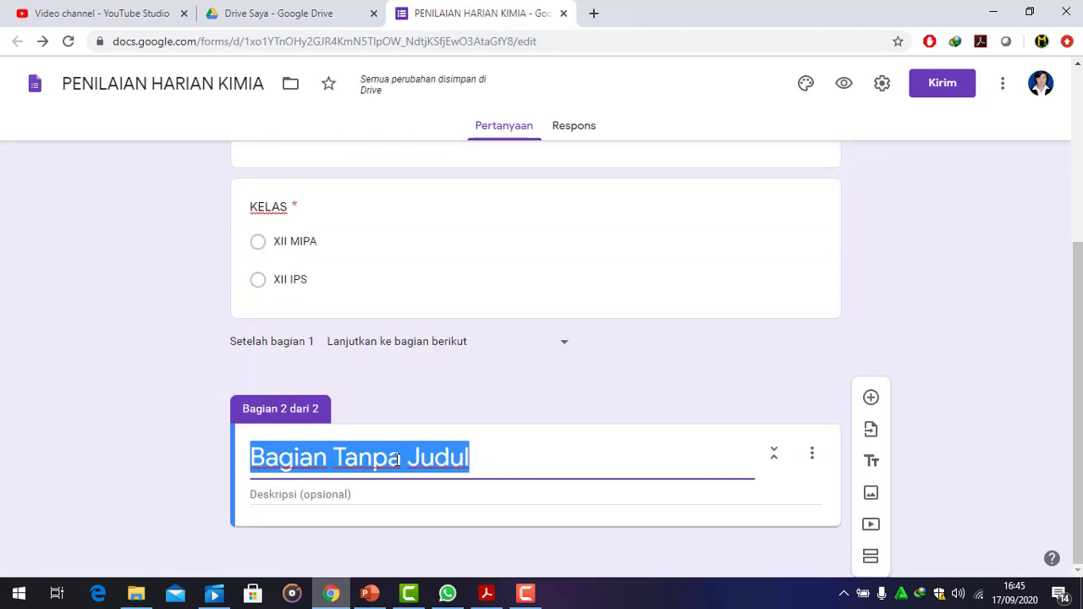
{"action": "type", "text": "Soal"}
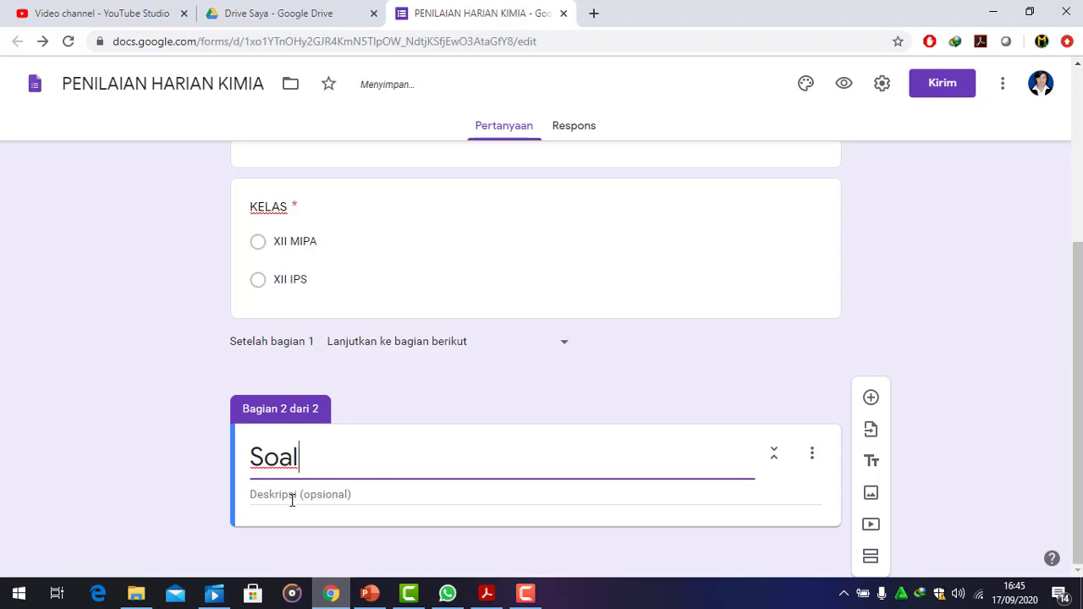
Enter the Soal section description "Pilihkan Jawaban yang benar dengan mengklik di depan pilihan jawaban"
{"action": "left_click", "coordinate": [292, 500]}
{"action": "type", "text": "Pili"}
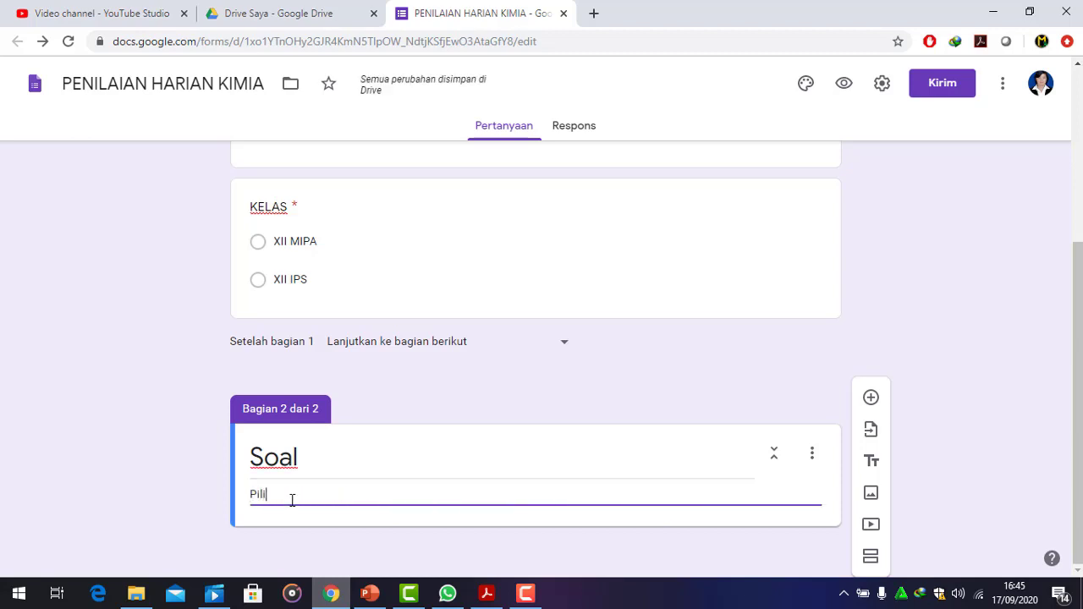
{"action": "type", "text": "hkan"}
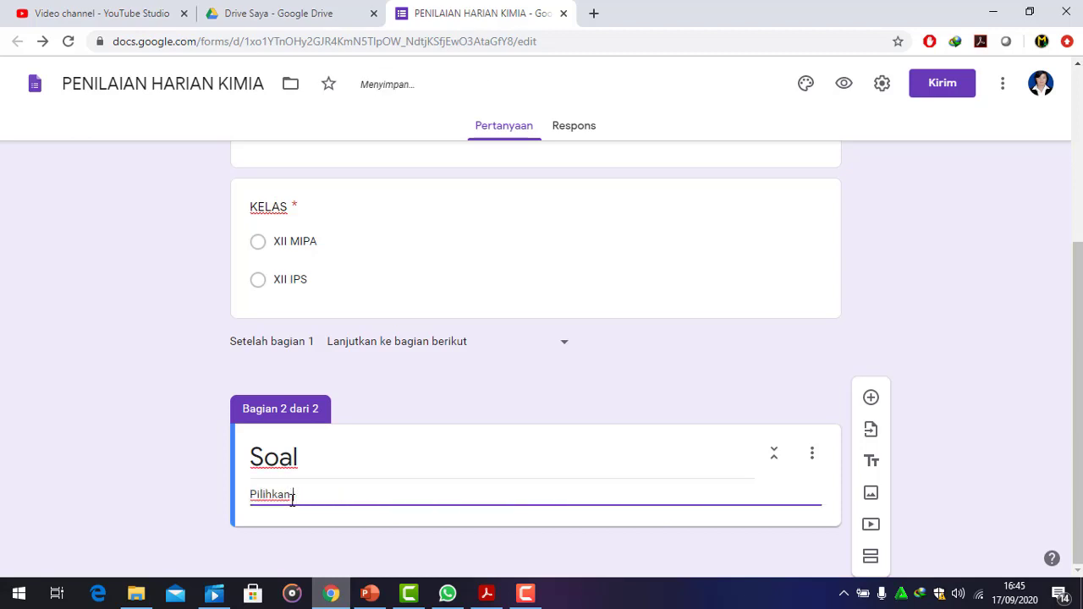
{"action": "type", "text": " Jawaban yan"}
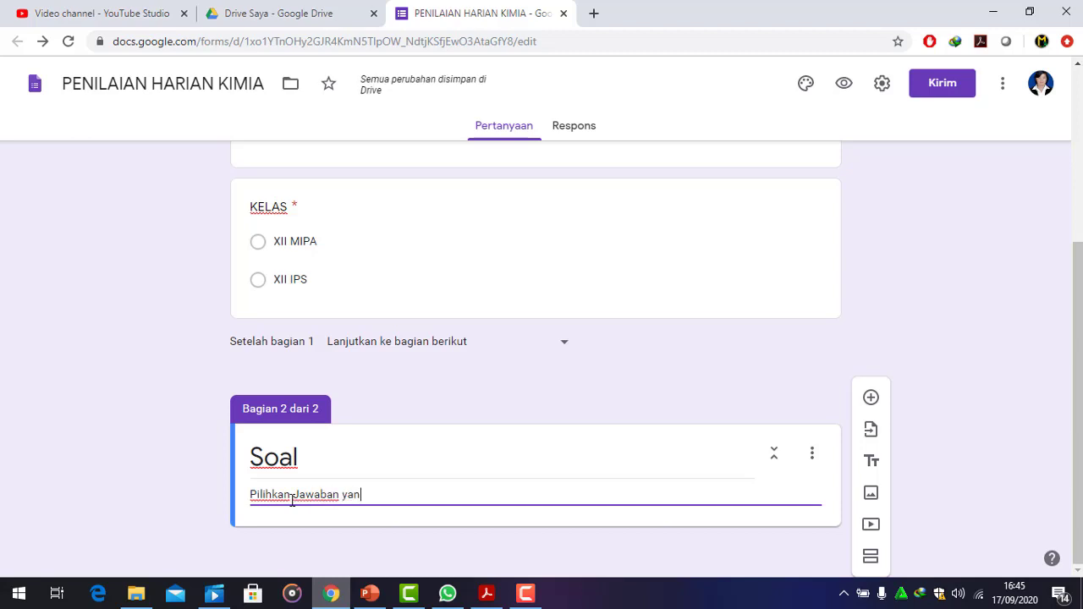
{"action": "type", "text": "g benar dengan mengklik"}
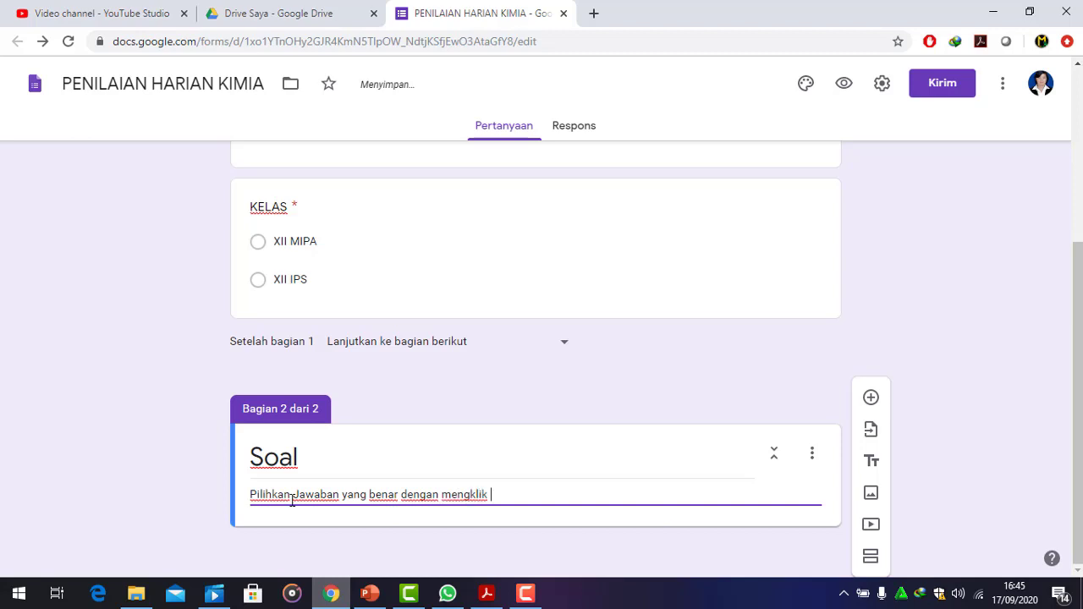
{"action": "type", "text": " di depan pilihan jawaban"}
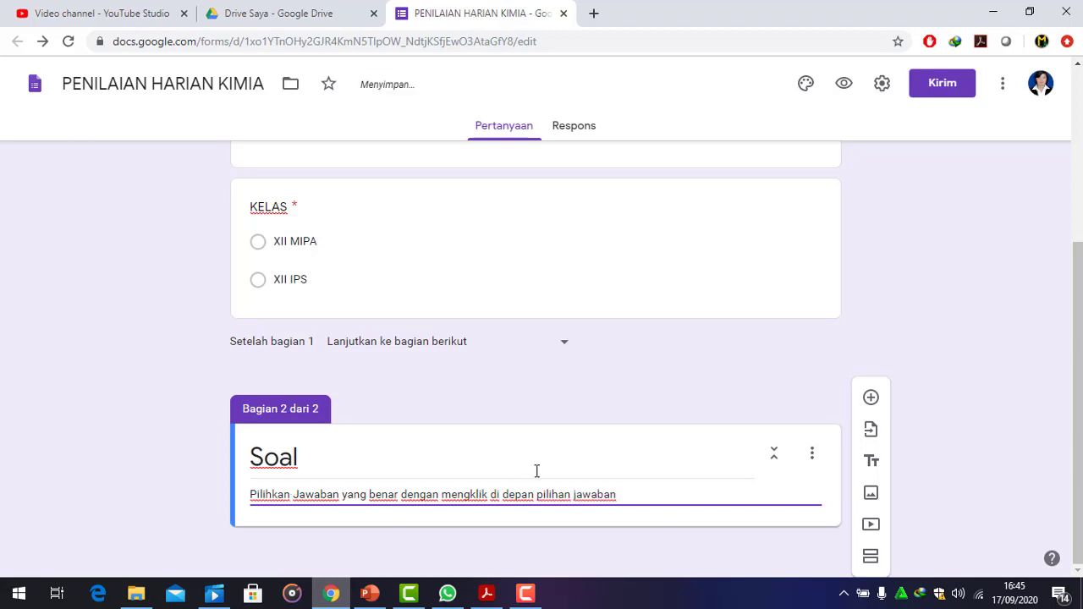
Add a second line to the Soal section description reading "Waktu mengerjakan 45 menit"
{"action": "key", "text": "Return"}
{"action": "type", "text": "Wakt"}
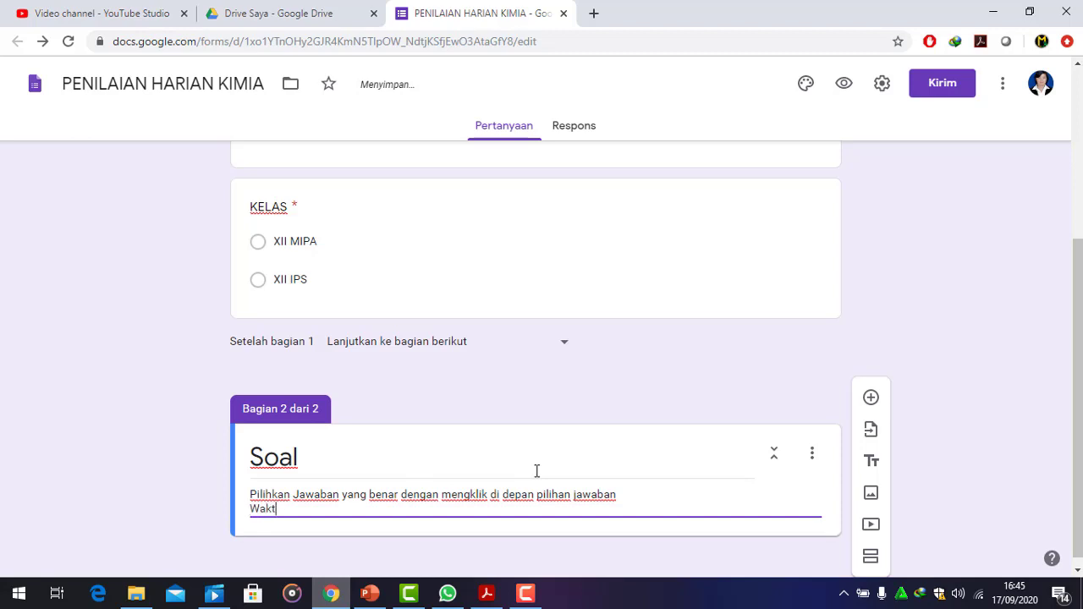
{"action": "type", "text": "u menege"}
{"action": "key", "text": "BackSpace"}
{"action": "key", "text": "BackSpace"}
{"action": "type", "text": "gerjakan"}
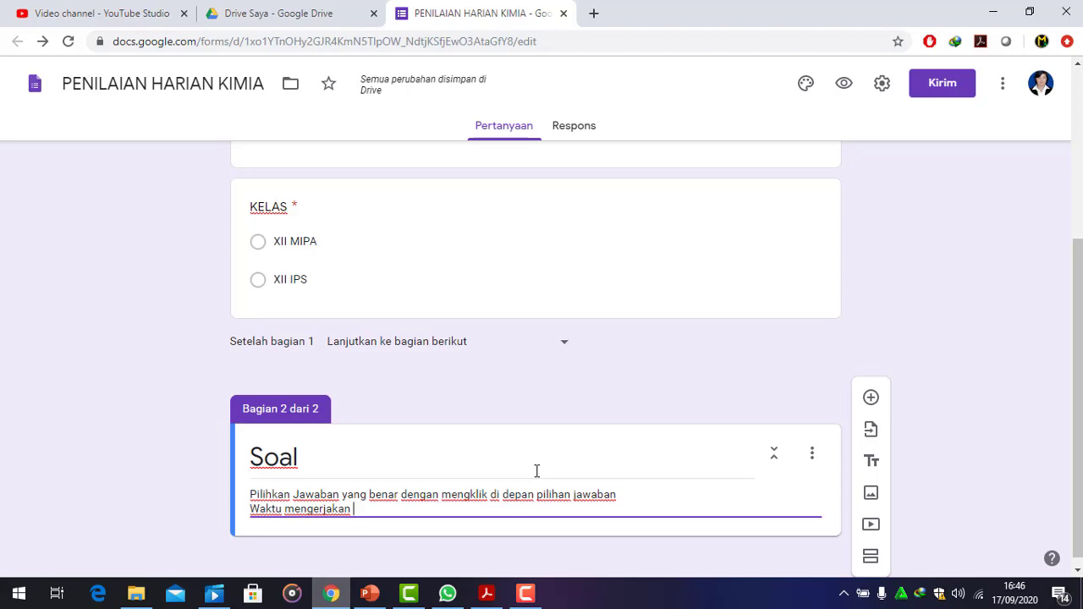
{"action": "type", "text": "menit"}
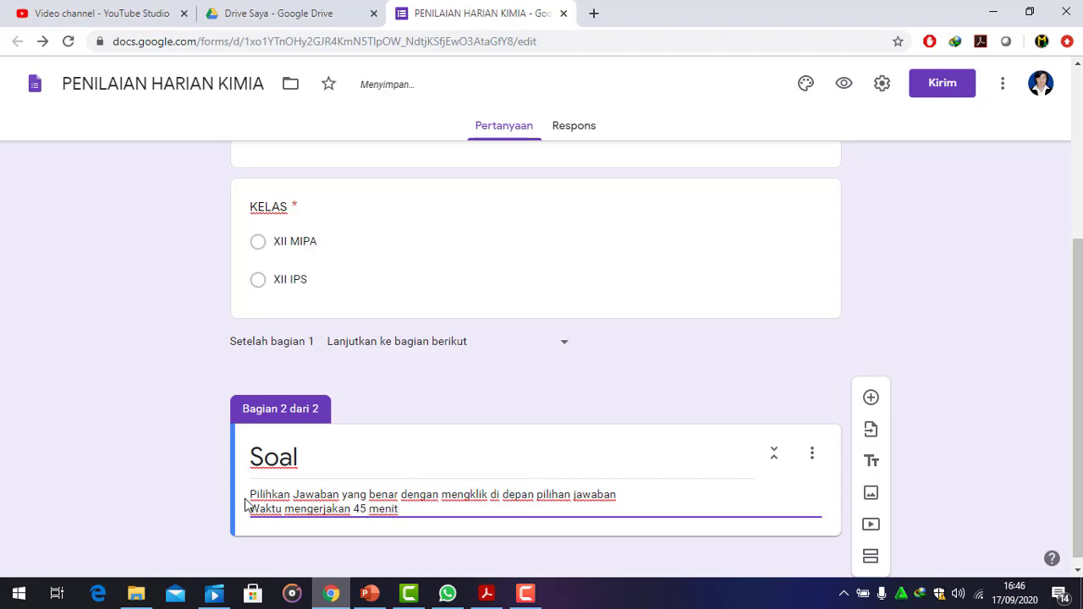
Insert the line "Petunjuk:" above the two instructions in the Soal description and number them "1." and "2."
{"action": "key", "text": "Return"}
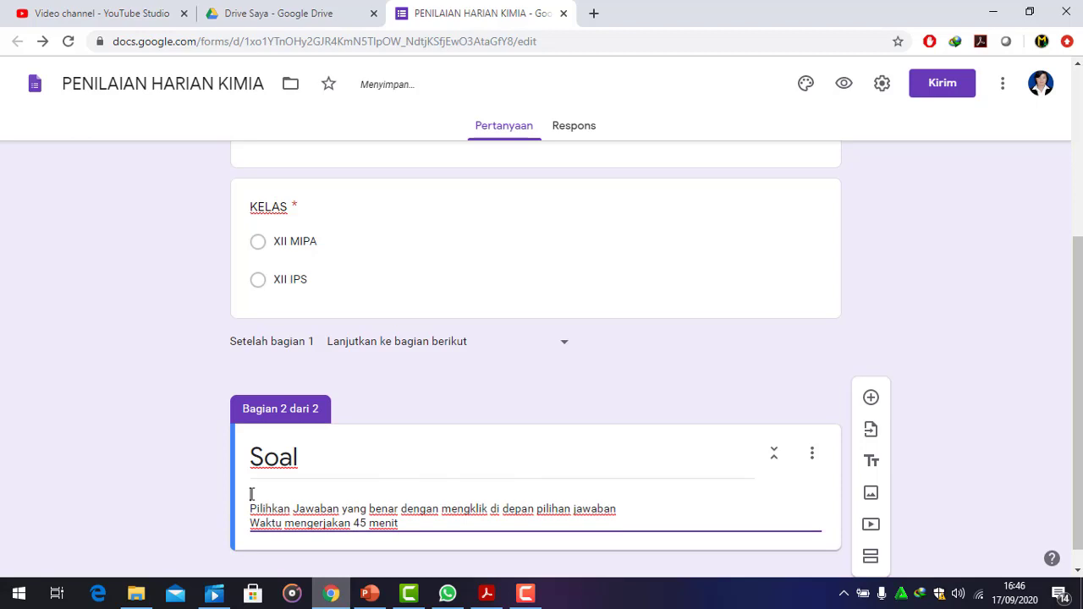
{"action": "type", "text": "Petunjuk:"}
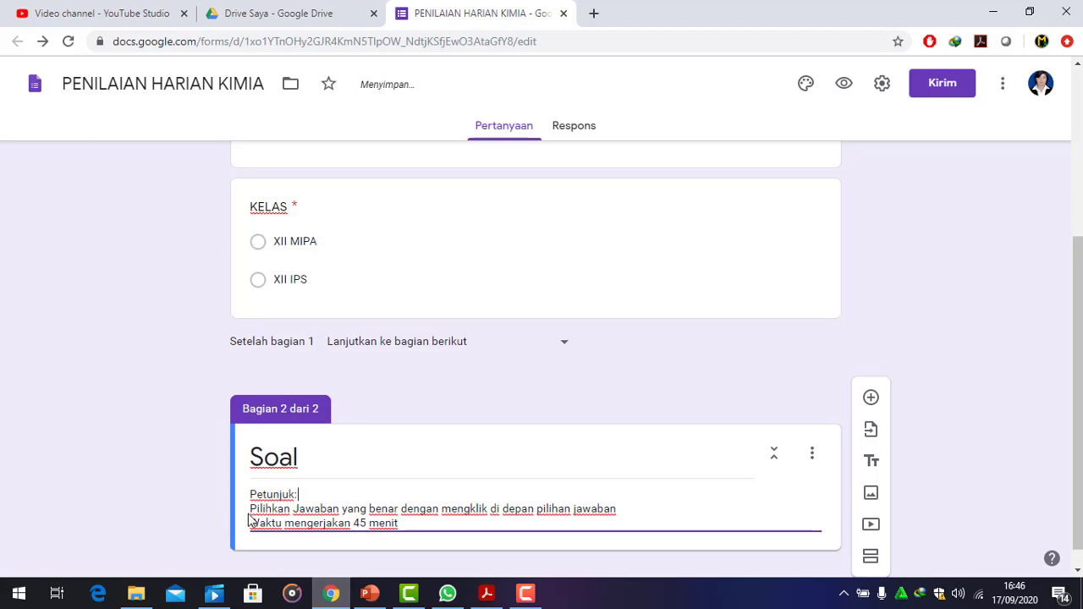
{"action": "left_click", "coordinate": [251, 508]}
{"action": "type", "text": "1."}
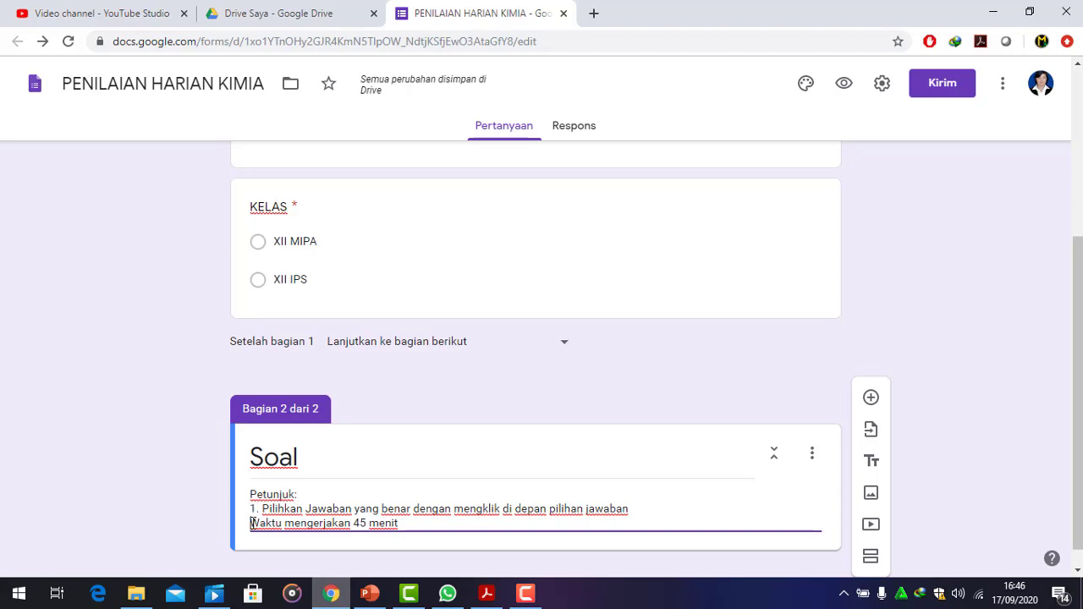
{"action": "left_click", "coordinate": [251, 523]}
{"action": "type", "text": "2."}
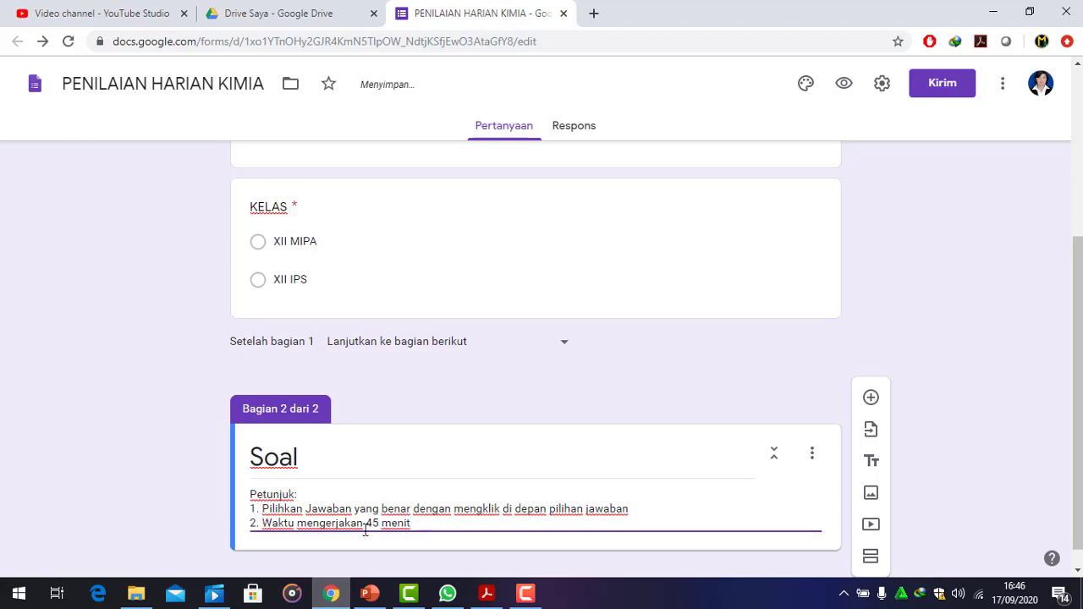
Add a third instruction line to the Soal description: "3. Soal ini hanya boleh dikerjakan sebanyak 1 kali"
{"action": "key", "text": "Return"}
{"action": "type", "text": "3. Soal ini hanya boleh"}
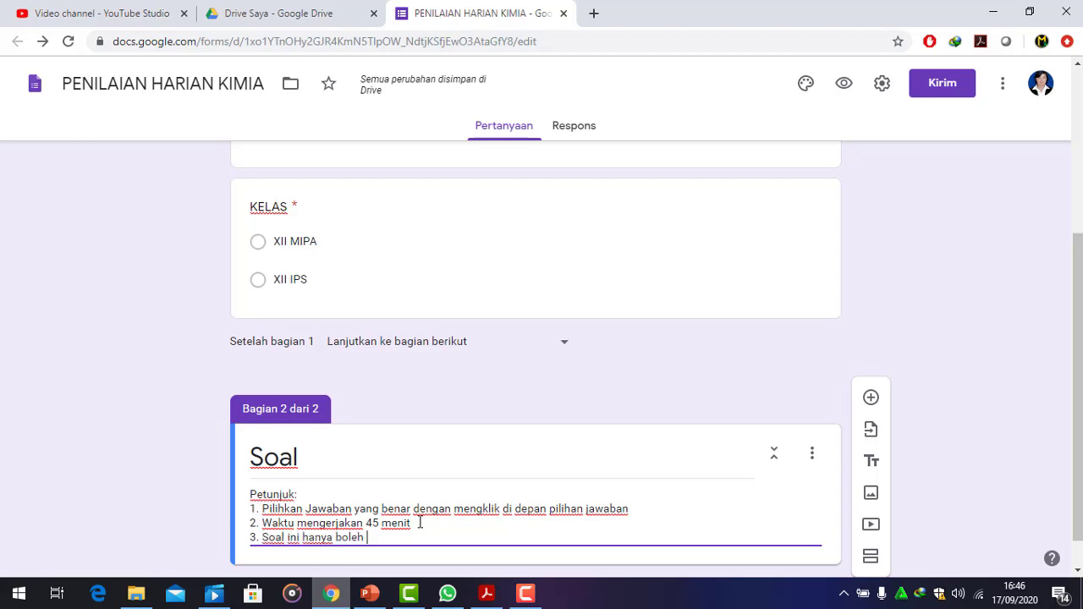
{"action": "type", "text": "dikerjakan sebanyak 1 kali"}
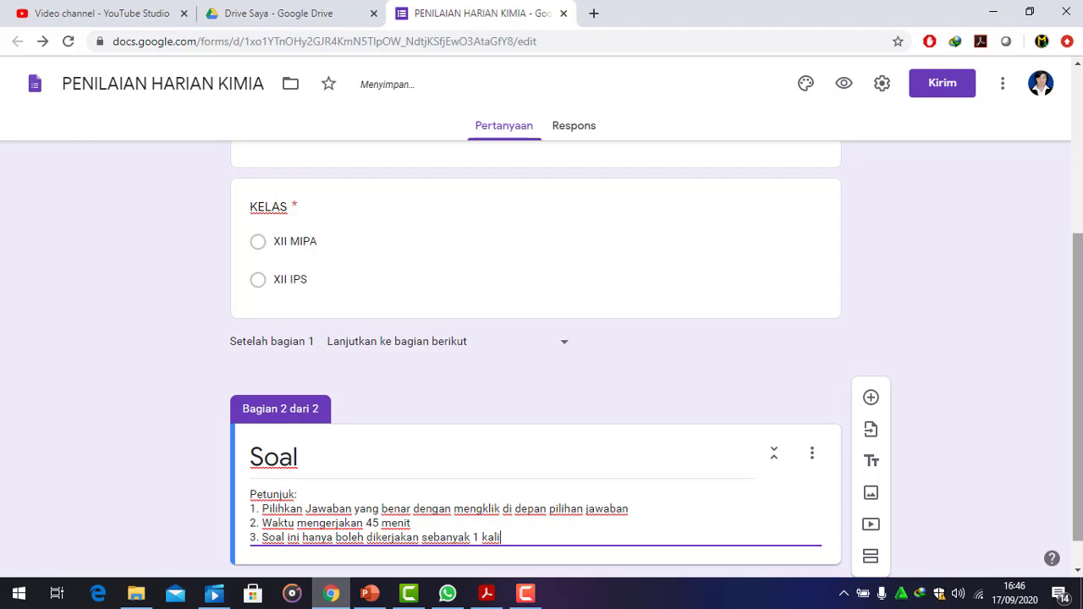
Add a multiple-choice question to the Soal section and begin its text with the number "1."
{"action": "left_click_drag", "start_coordinate": [1077, 440], "coordinate": [1077, 469]}
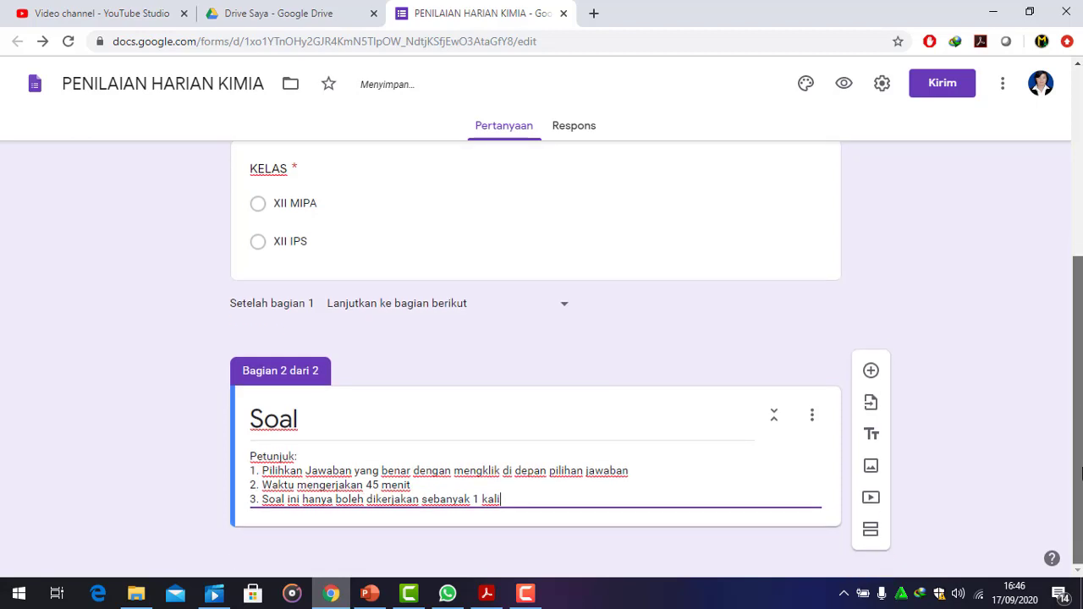
{"action": "left_click", "coordinate": [872, 381]}
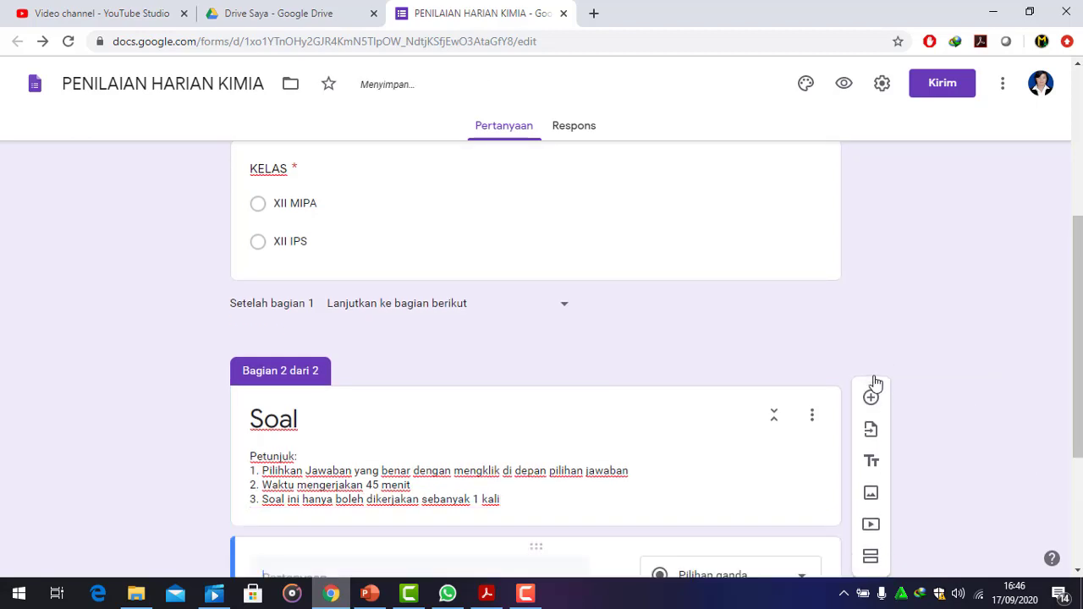
{"action": "scroll", "coordinate": [1070, 389], "scroll_direction": "down", "scroll_amount": 2}
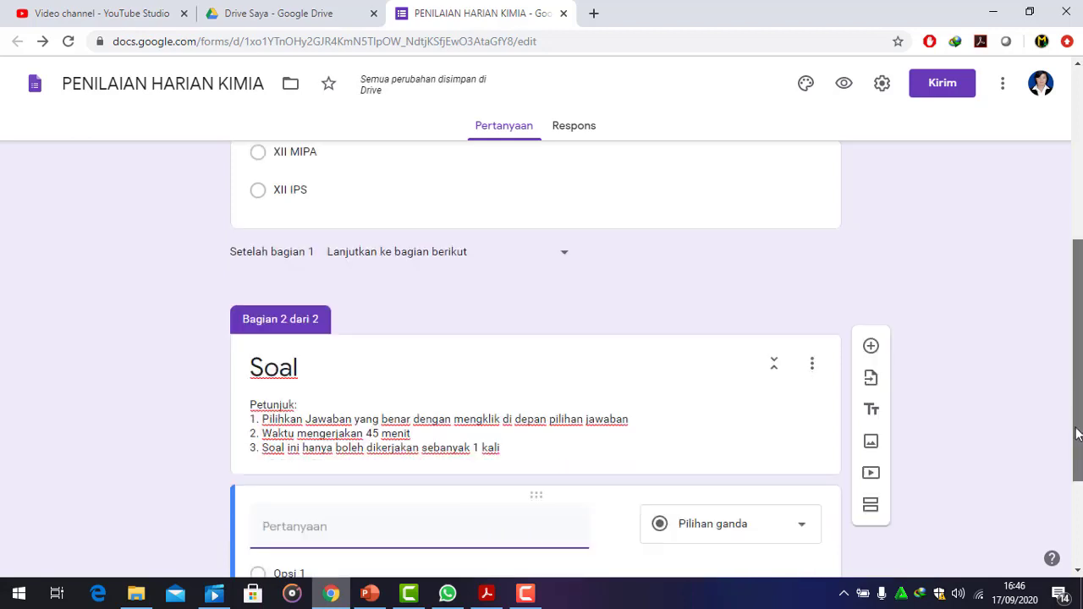
{"action": "left_click", "coordinate": [354, 444]}
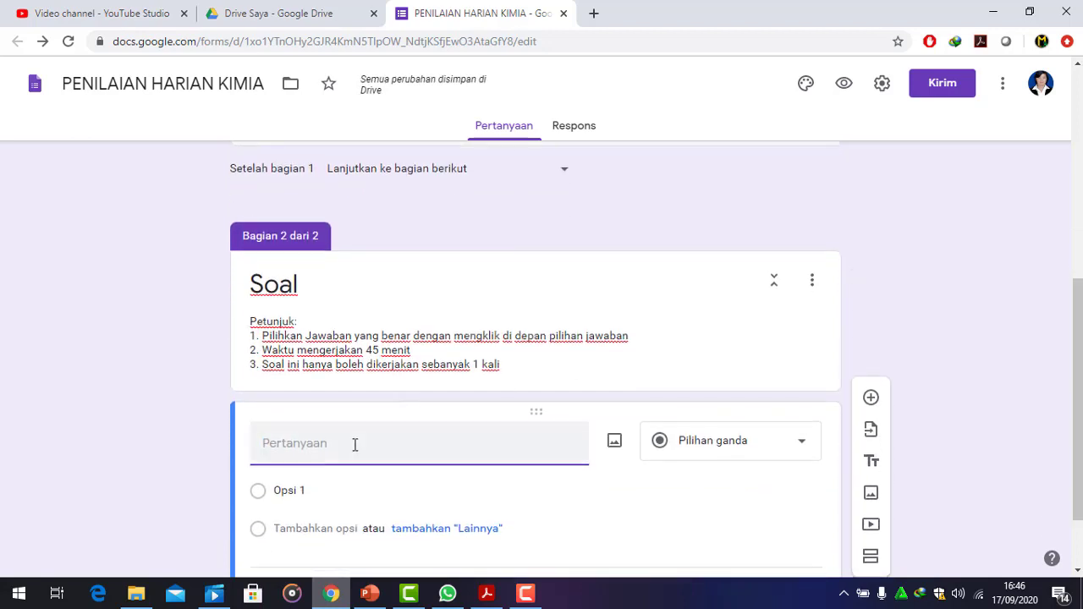
{"action": "type", "text": "1."}
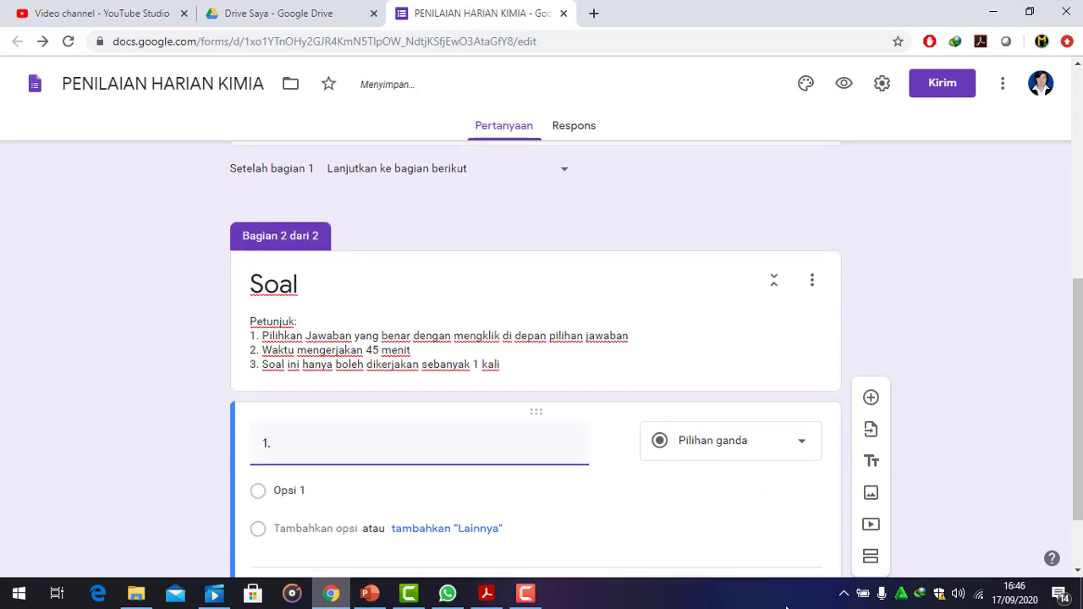
Copy question 22's text about electrolysing MgCl2 from the PDF in Acrobat Reader and paste it after "1." in the form question in Chrome
{"action": "left_click", "coordinate": [488, 591]}
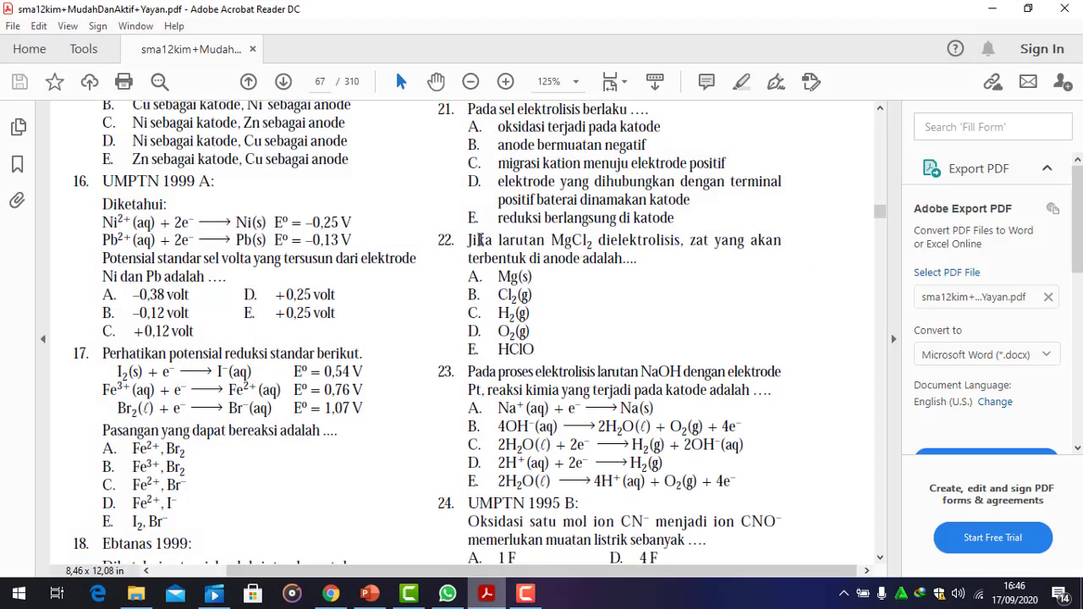
{"action": "left_click_drag", "start_coordinate": [468, 240], "coordinate": [639, 259]}
{"action": "key", "text": "ctrl+c"}
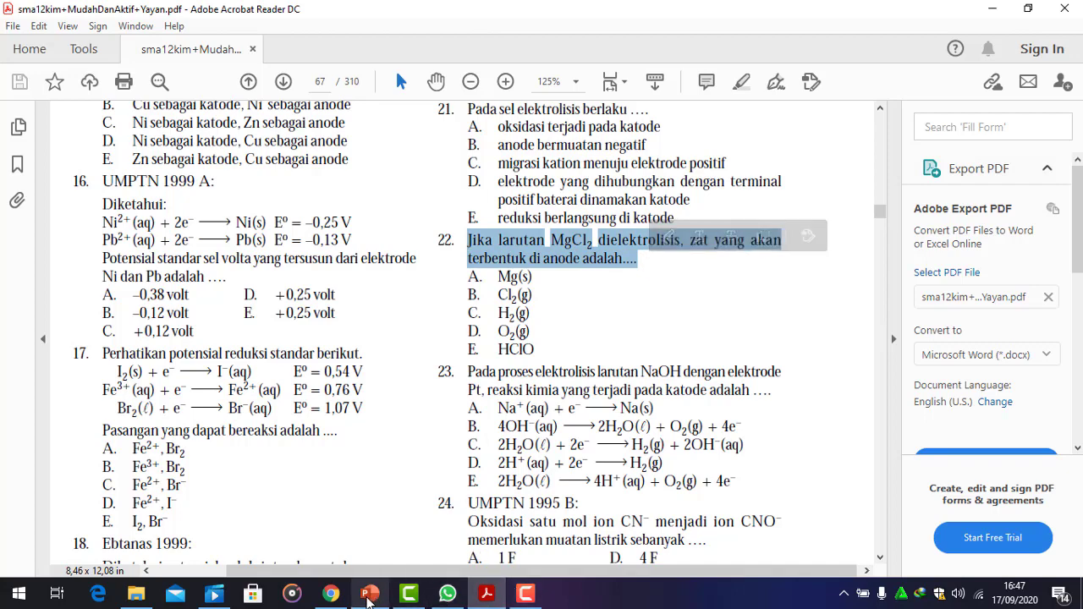
{"action": "left_click", "coordinate": [333, 595]}
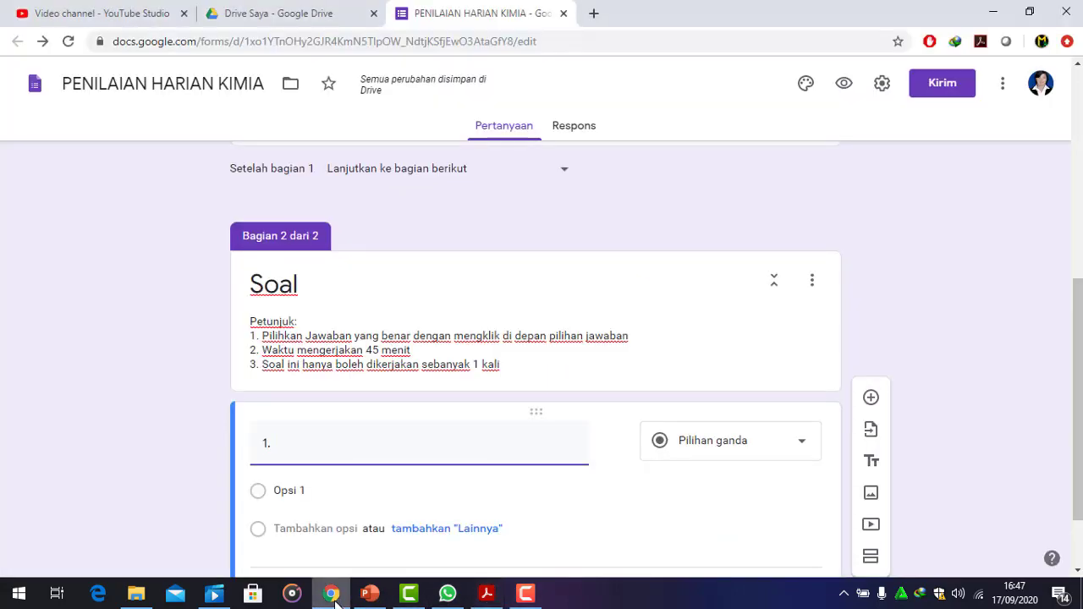
{"action": "key", "text": "ctrl+v"}
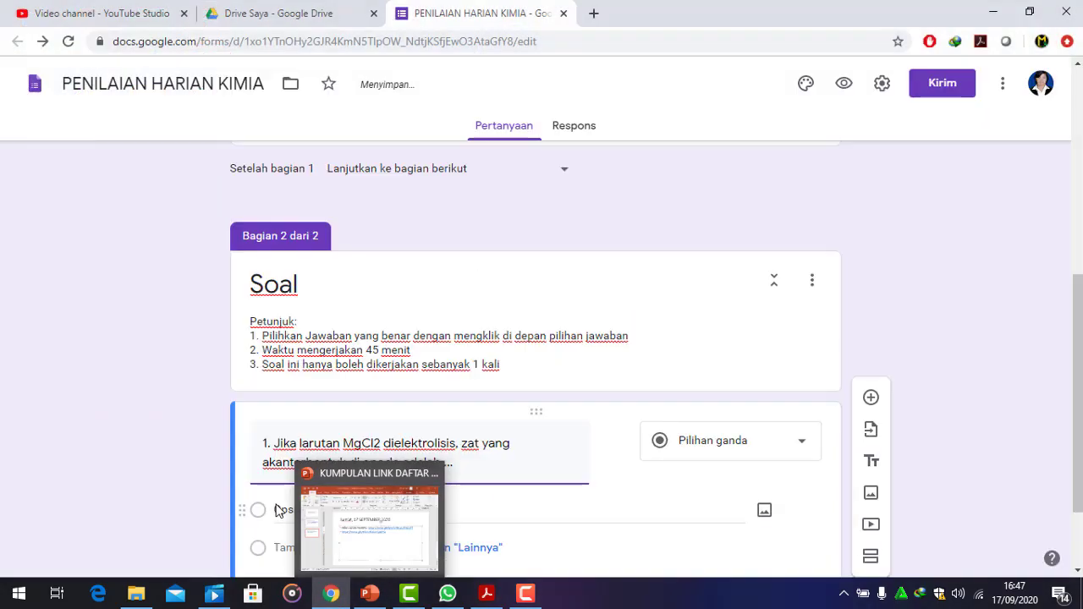
Copy answer A of question 22, Mg(s), from the PDF in Acrobat Reader and paste it as the first option of question 1 in Chrome
{"action": "left_click", "coordinate": [474, 513]}
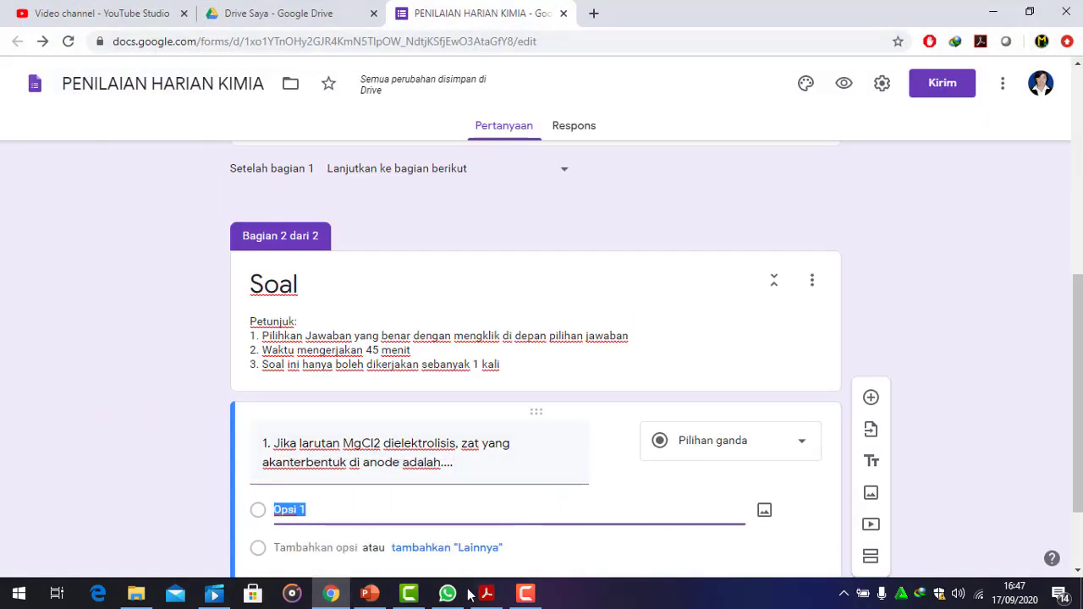
{"action": "left_click", "coordinate": [373, 597]}
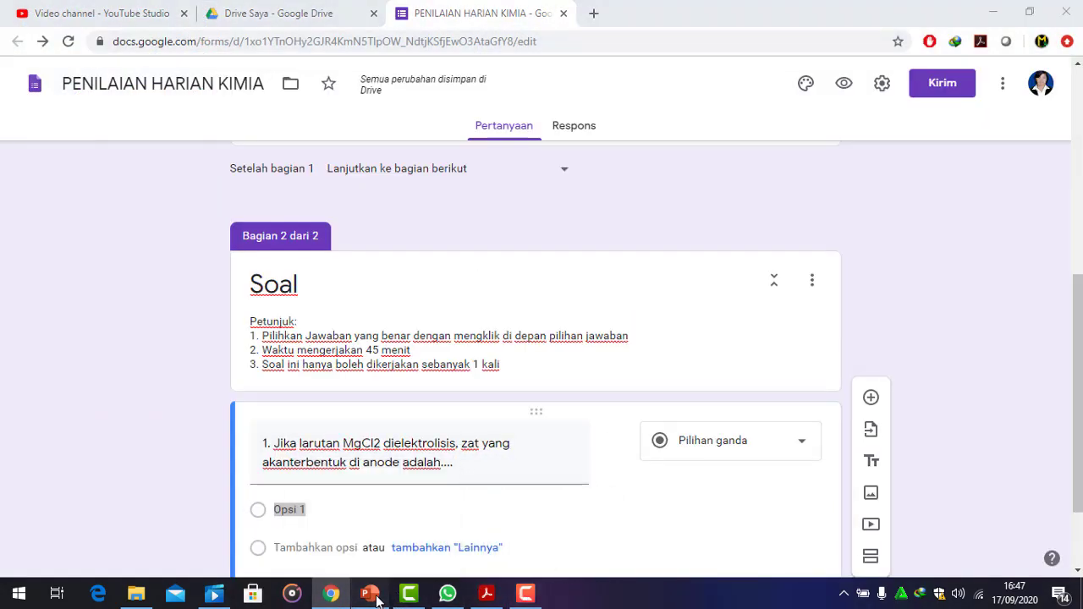
{"action": "left_click", "coordinate": [499, 599]}
{"action": "left_click_drag", "start_coordinate": [496, 275], "coordinate": [533, 277]}
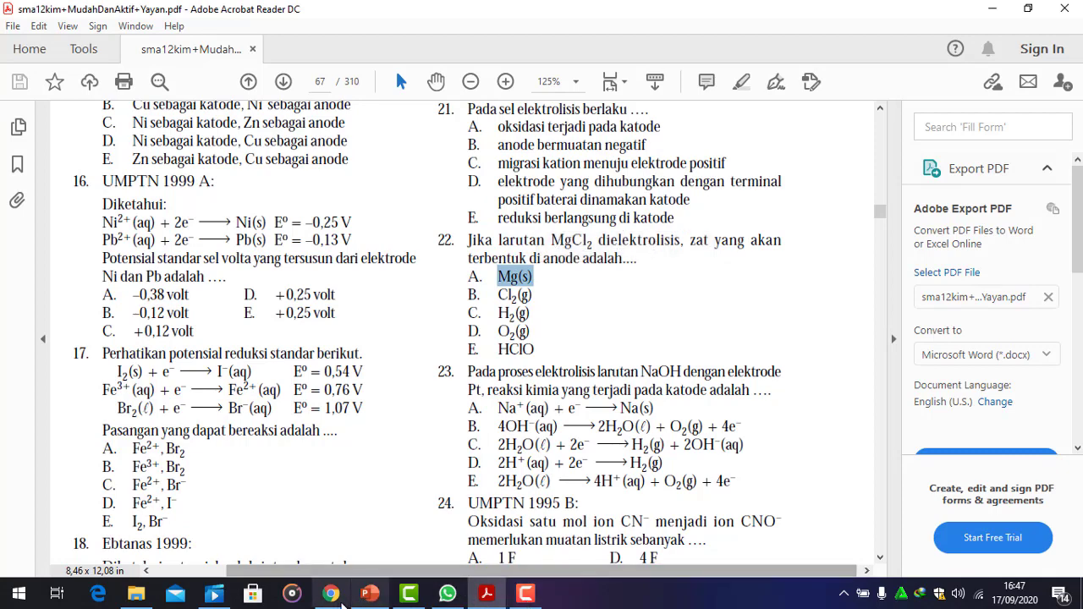
{"action": "left_click", "coordinate": [331, 594]}
{"action": "left_click", "coordinate": [288, 510]}
Copy answers B to E of question 22 (Cl2(g), H2(g), O2(g), HClO) from the PDF and paste them as further options of question 1 in Chrome
{"action": "left_click_drag", "start_coordinate": [498, 288], "coordinate": [538, 342]}
{"action": "key", "text": "ctrl+c"}
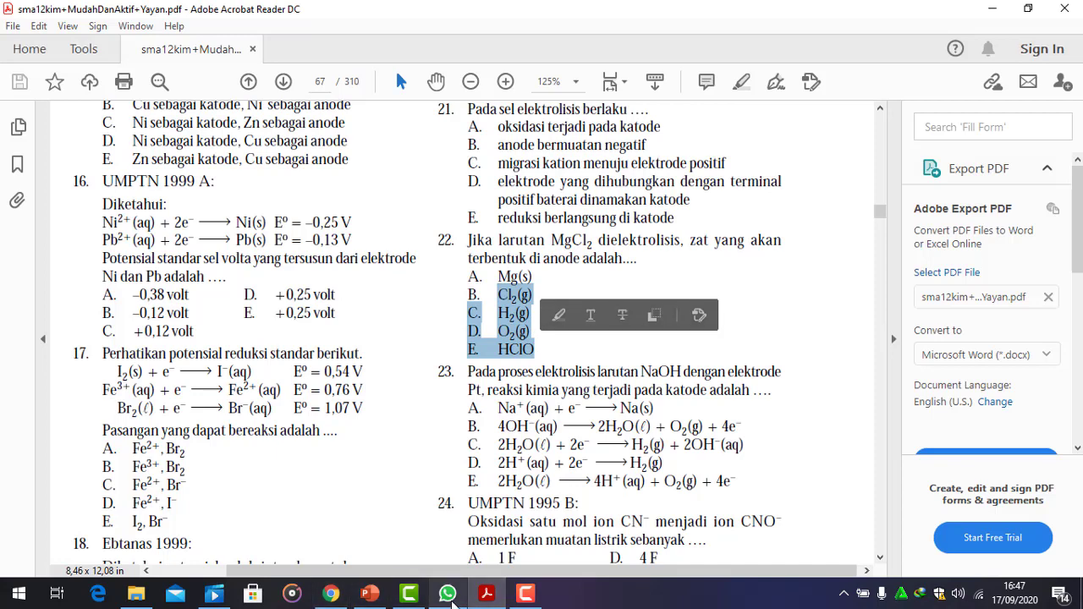
{"action": "left_click", "coordinate": [323, 596]}
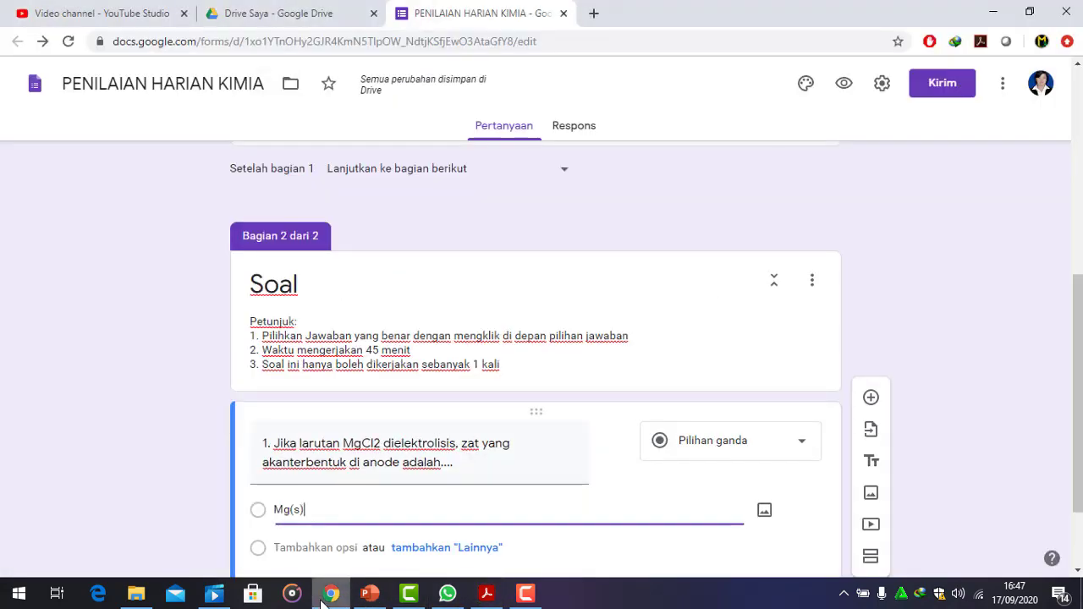
{"action": "left_click", "coordinate": [319, 547]}
{"action": "key", "text": "ctrl+v"}
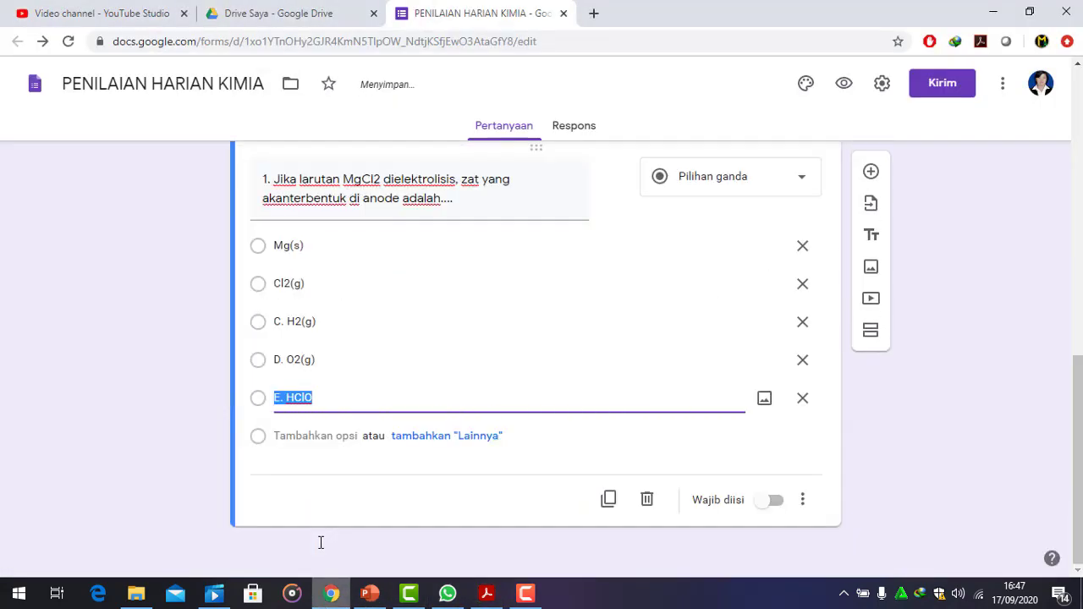
Prefix the Mg(s) option with "A." and the Cl2(g) option with "B." in question 1
{"action": "left_click", "coordinate": [275, 247]}
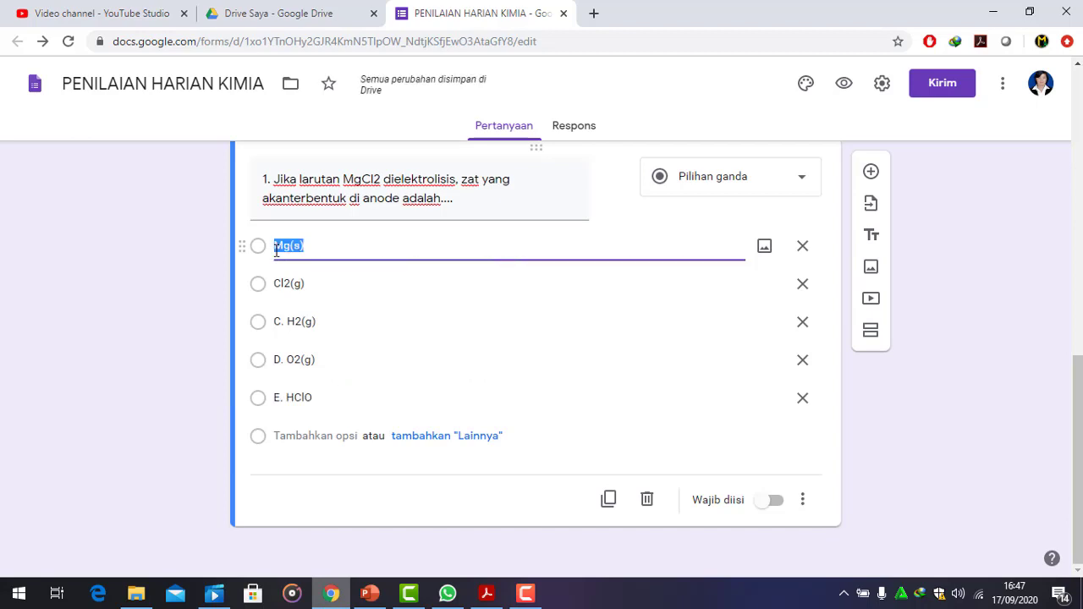
{"action": "left_click", "coordinate": [275, 247]}
{"action": "type", "text": "A."}
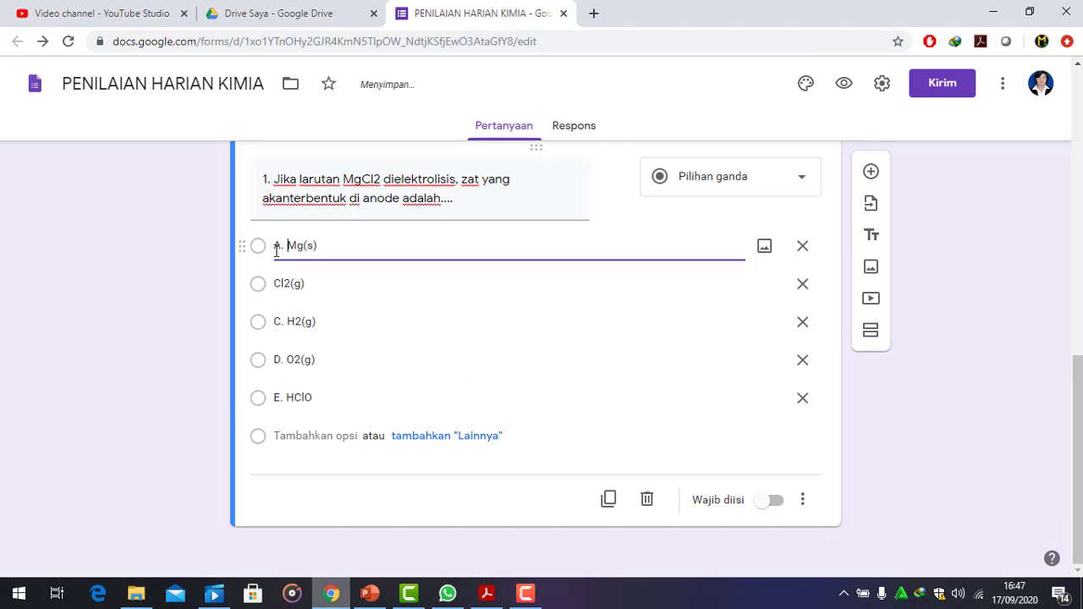
{"action": "left_click", "coordinate": [275, 283]}
{"action": "left_click", "coordinate": [276, 283]}
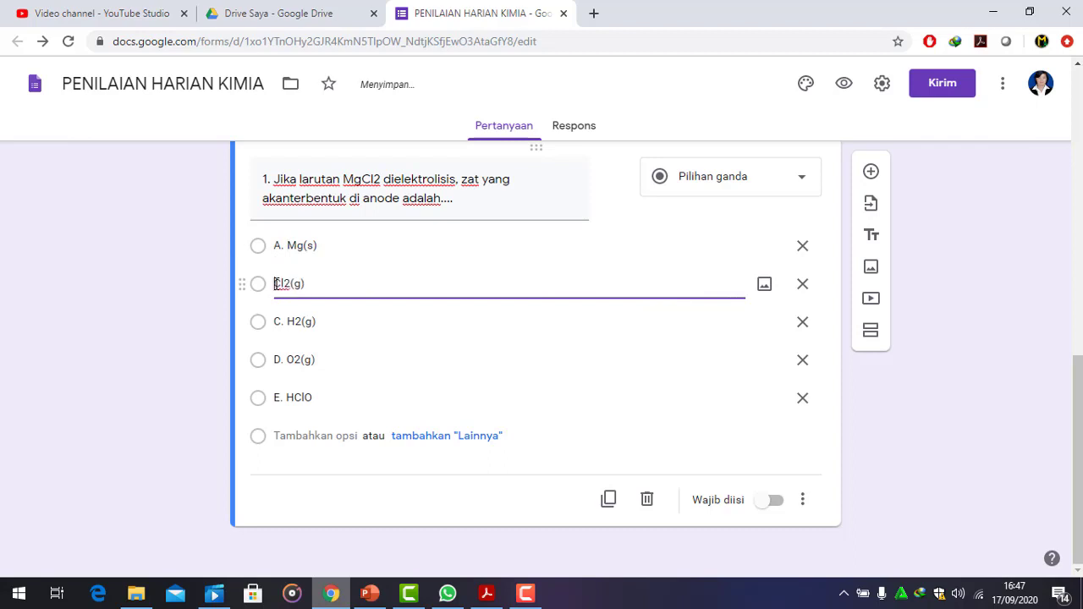
{"action": "type", "text": "B."}
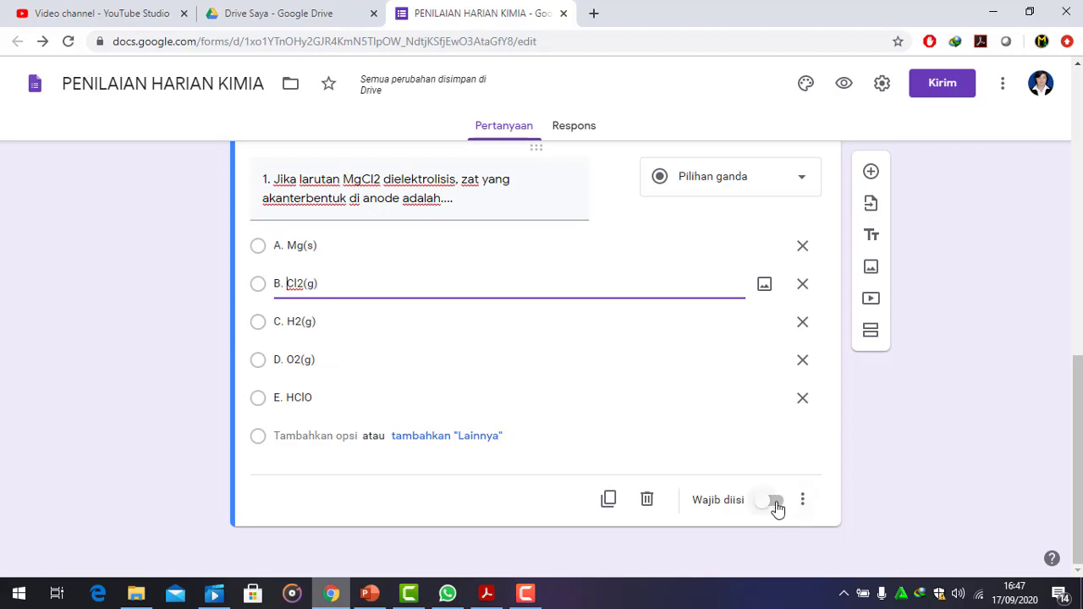
Make question 1 required and add another multiple-choice question whose text begins with "2."
{"action": "left_click", "coordinate": [775, 505]}
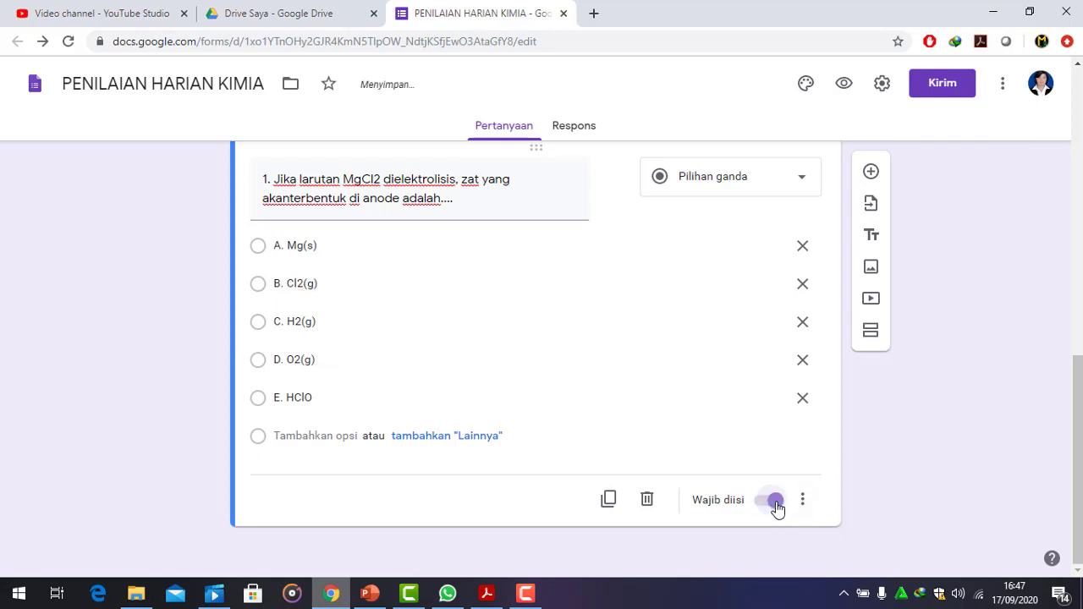
{"action": "left_click", "coordinate": [871, 173]}
{"action": "type", "text": "2."}
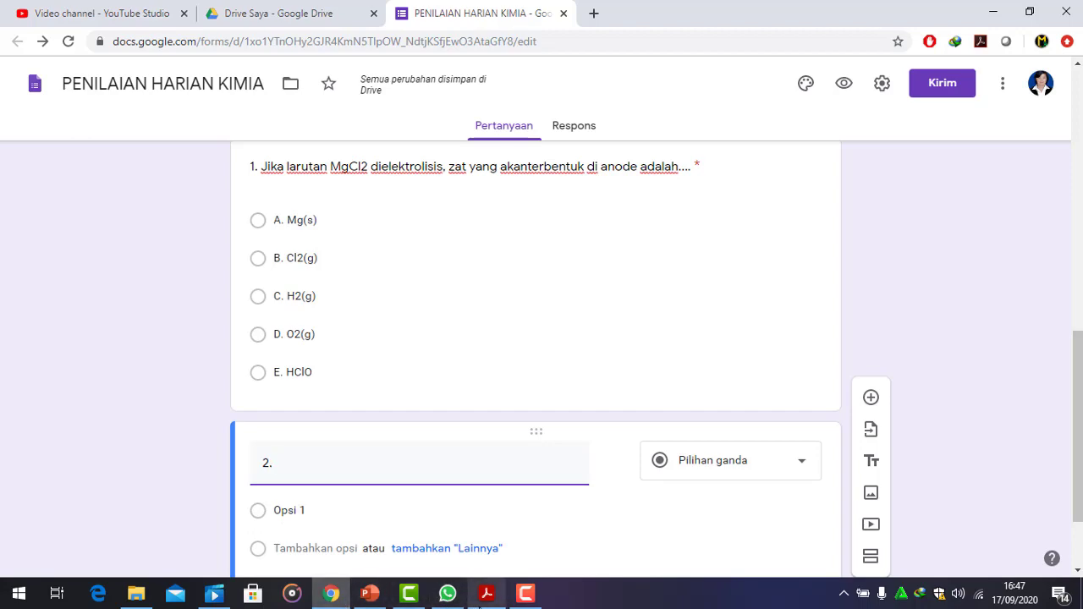
Copy question 23's text about electrolysing NaOH solution from the PDF in Acrobat Reader and paste it after "2." in the form question in Chrome
{"action": "left_click", "coordinate": [484, 595]}
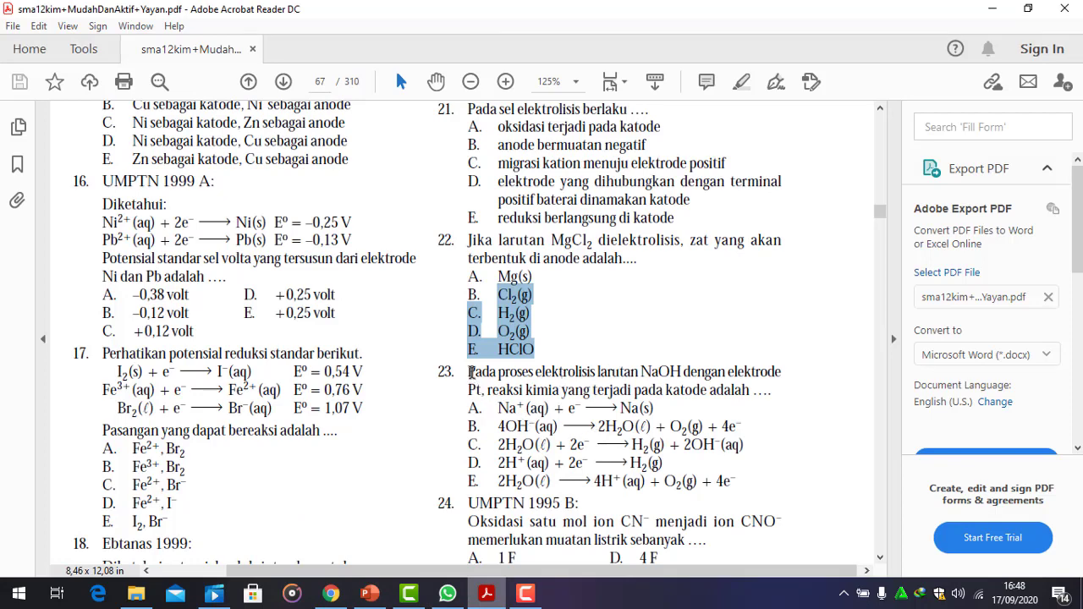
{"action": "left_click_drag", "start_coordinate": [468, 372], "coordinate": [776, 391]}
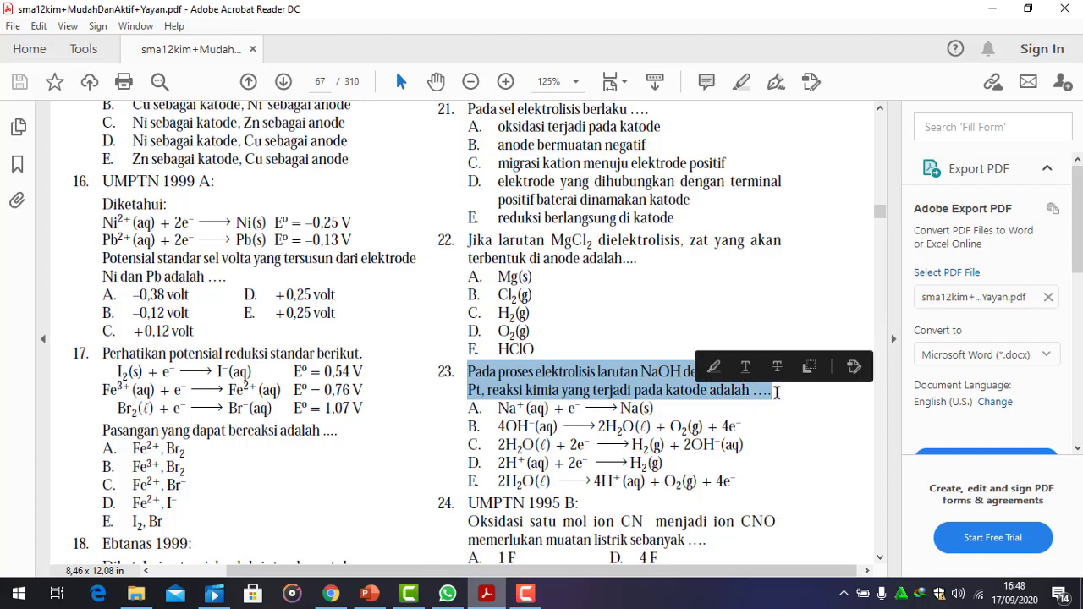
{"action": "left_click", "coordinate": [821, 453]}
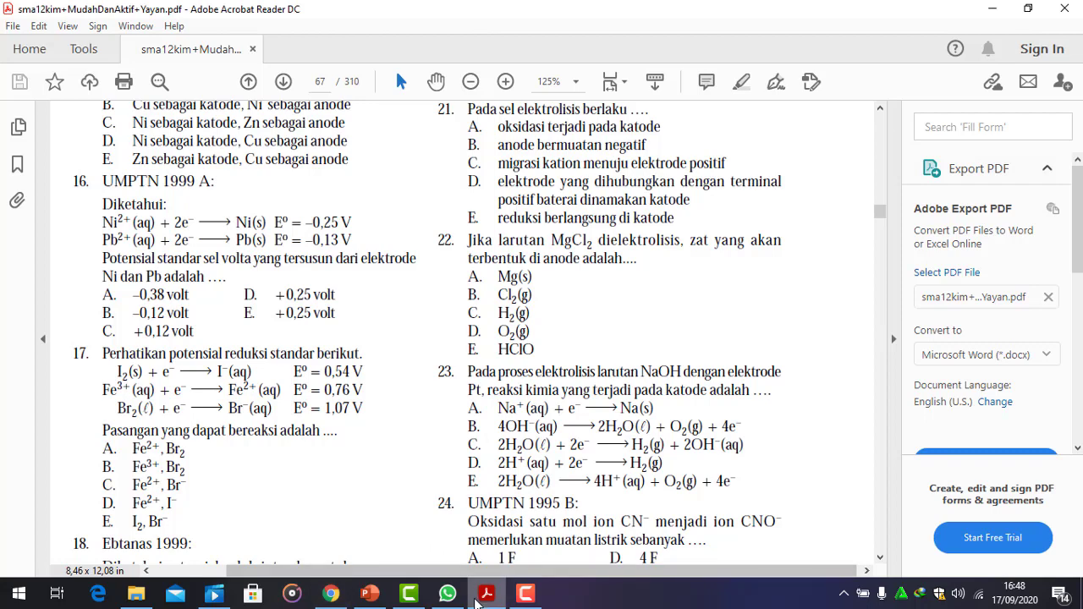
{"action": "left_click", "coordinate": [331, 603]}
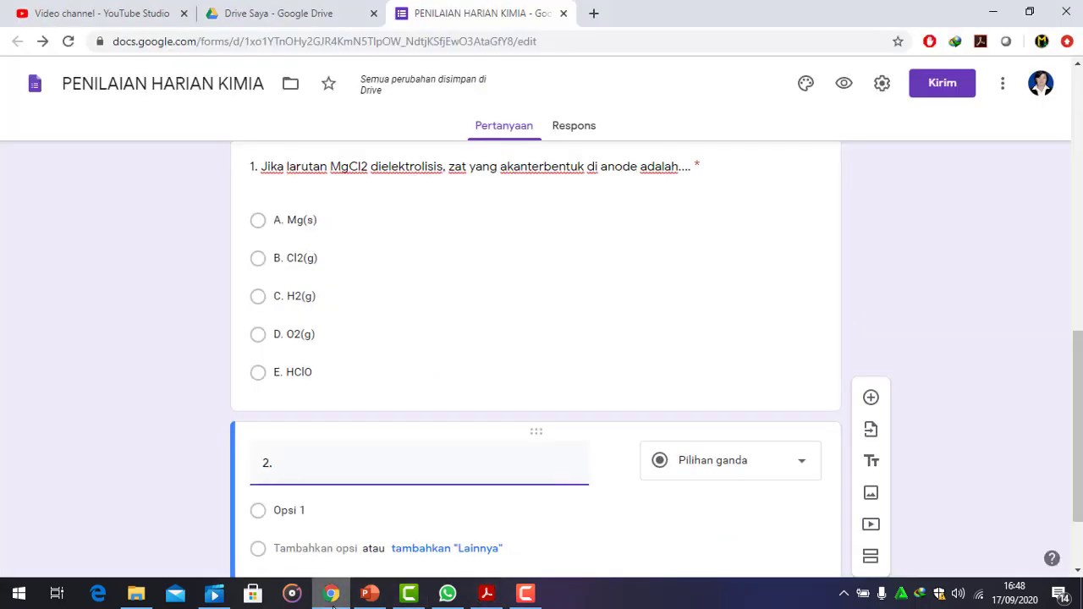
{"action": "type", "text": "Pada proses elektrolisis larutan NaOH dengan elektrodePt, reaksi kimia yang terjadi pada katode adalah ...."}
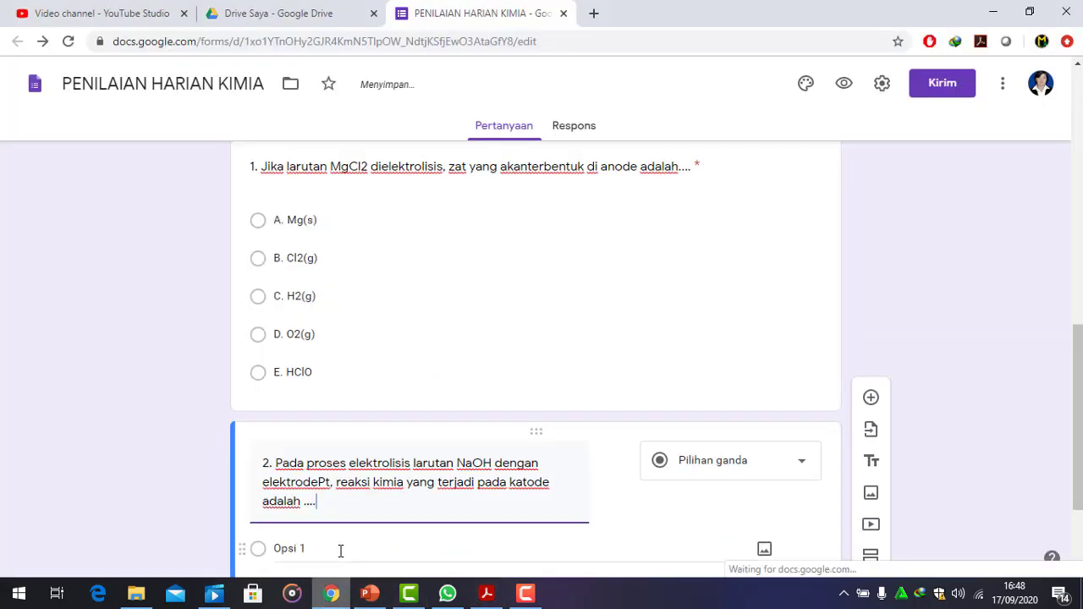
Give question 2 five answer options labelled A, B, C, D and E
{"action": "left_click", "coordinate": [340, 551]}
{"action": "type", "text": "A"}
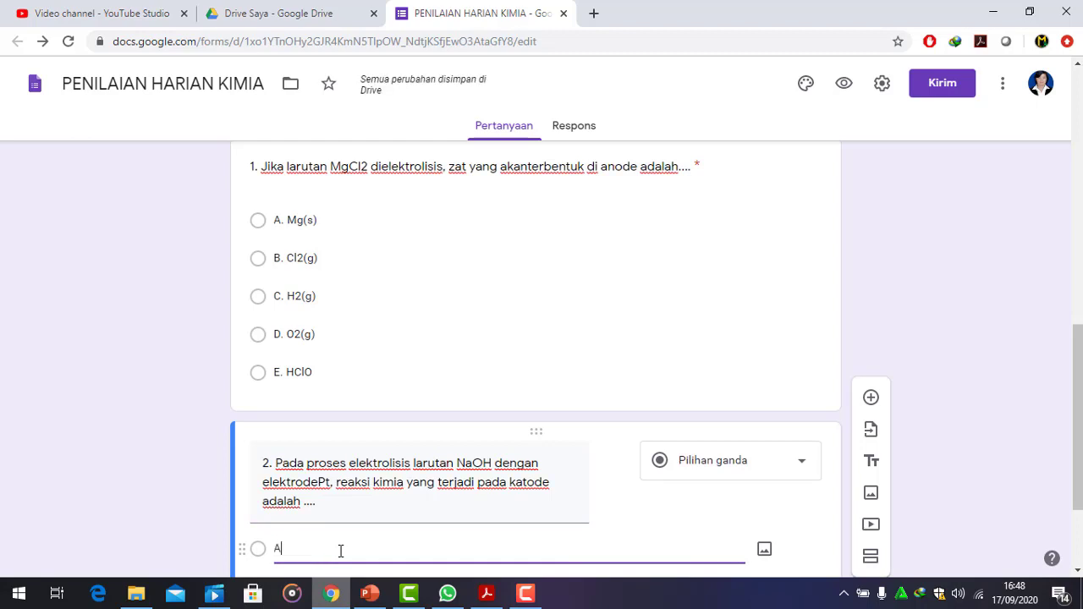
{"action": "scroll", "coordinate": [1079, 442], "scroll_direction": "down", "scroll_amount": 2}
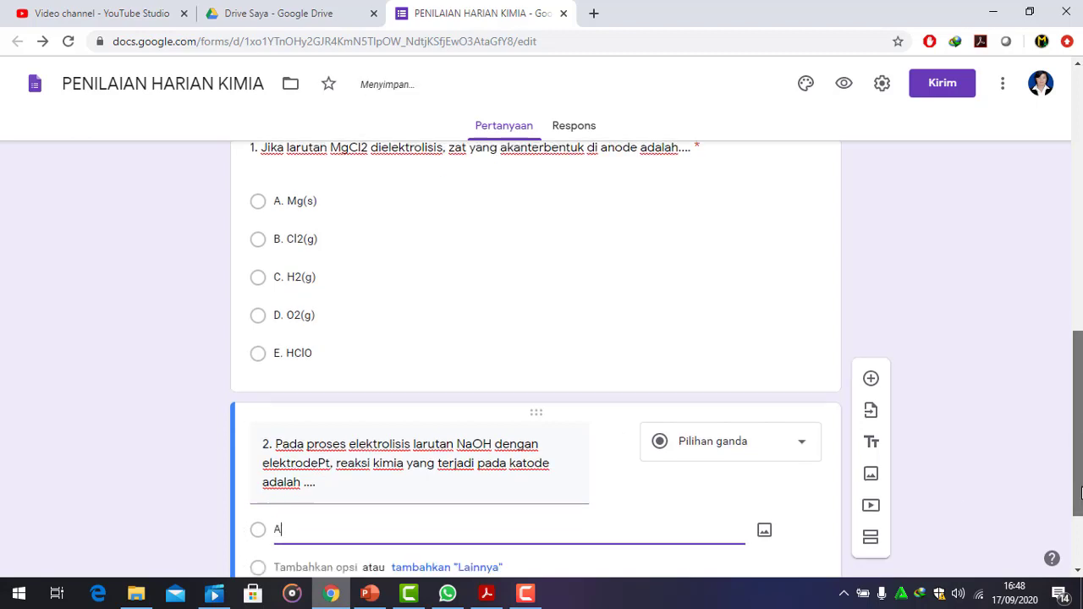
{"action": "left_click", "coordinate": [304, 435]}
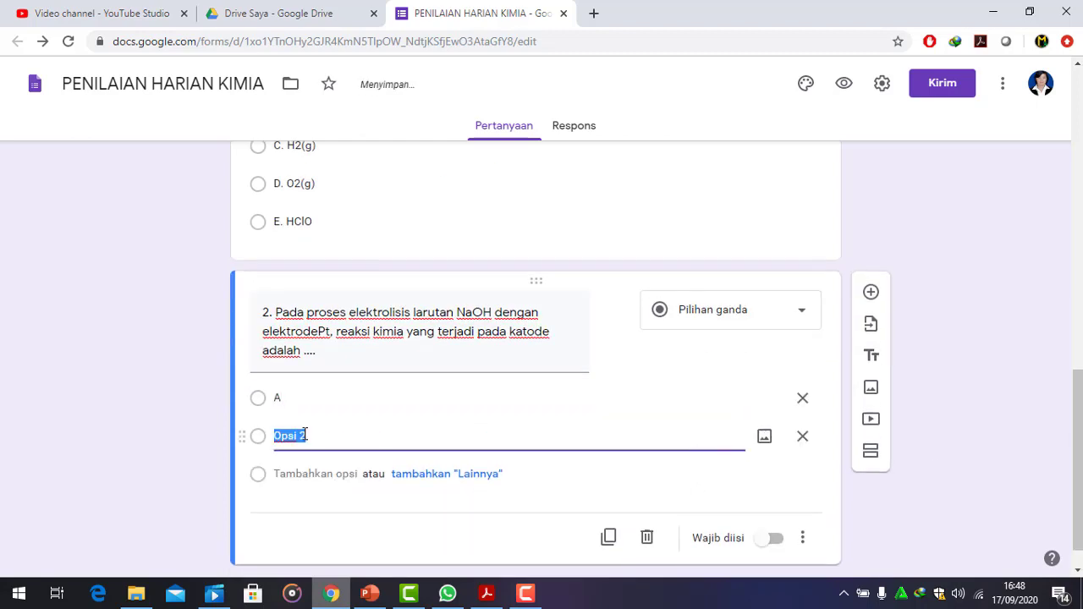
{"action": "type", "text": "B"}
{"action": "left_click", "coordinate": [288, 475]}
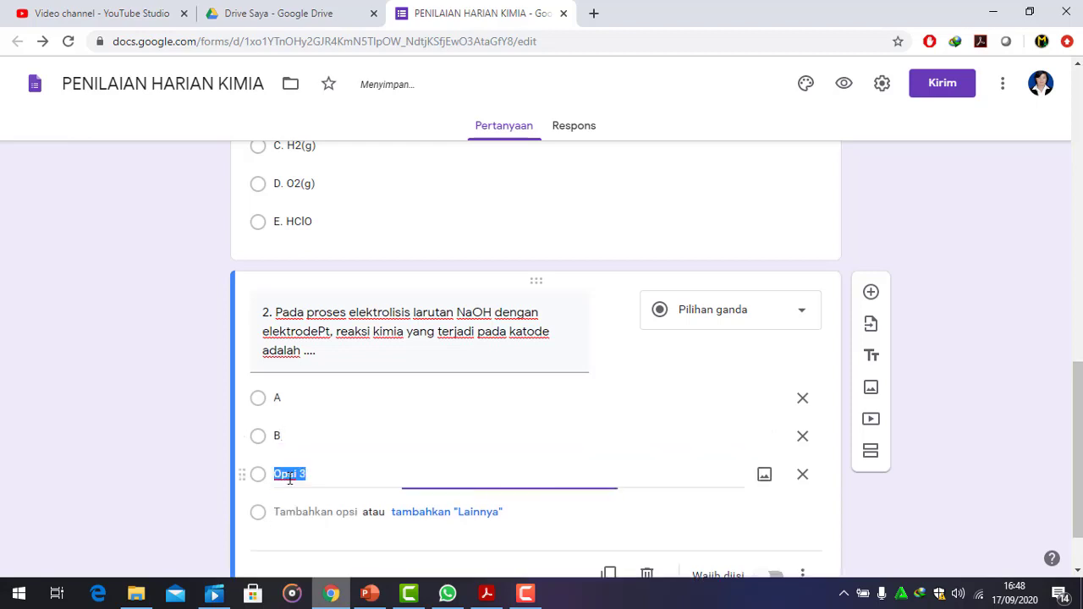
{"action": "type", "text": "C"}
{"action": "left_click", "coordinate": [284, 511]}
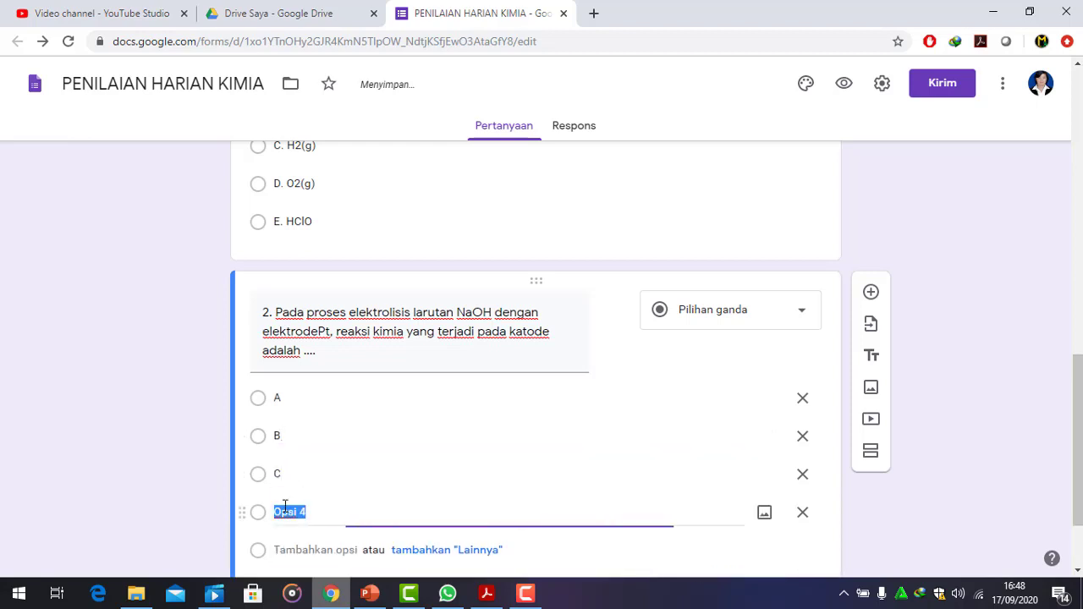
{"action": "type", "text": "D"}
{"action": "left_click", "coordinate": [282, 550]}
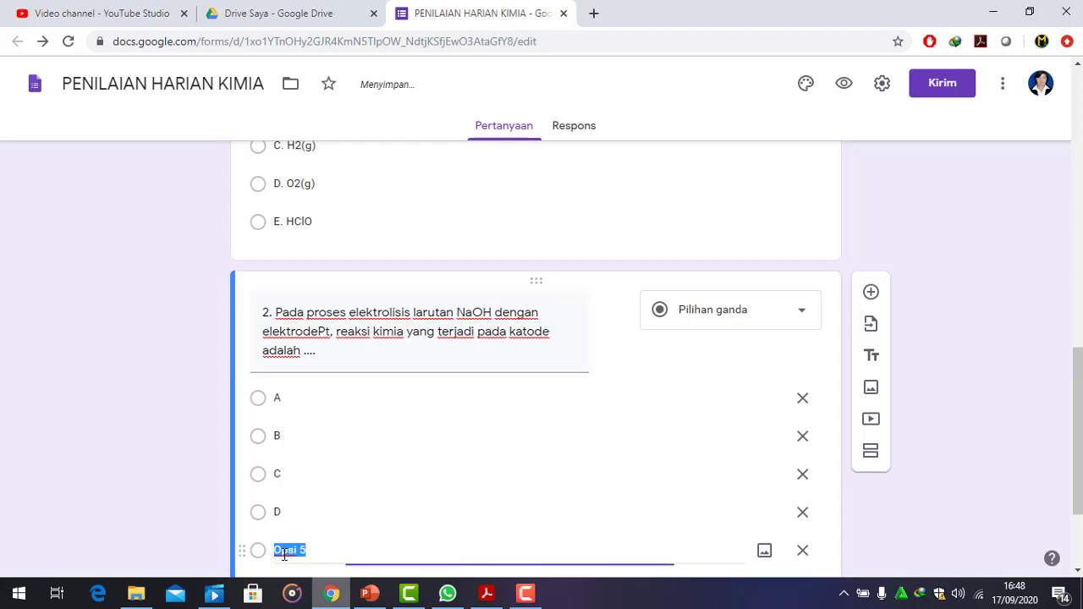
{"action": "type", "text": "E"}
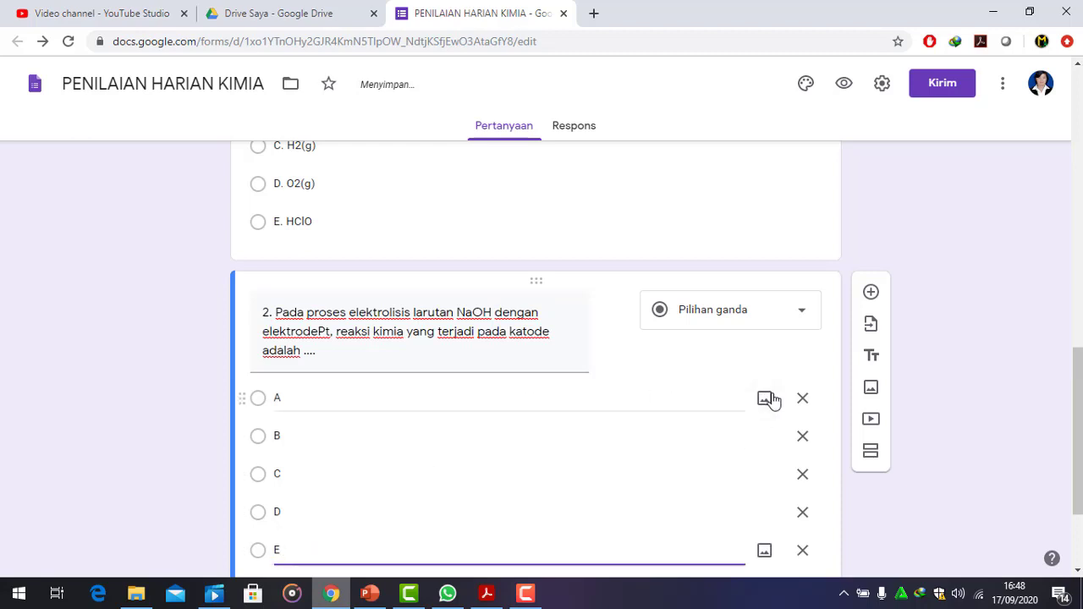
Upload the image 4A from the SOAL PG folder to option A of question 2
{"action": "left_click", "coordinate": [765, 398]}
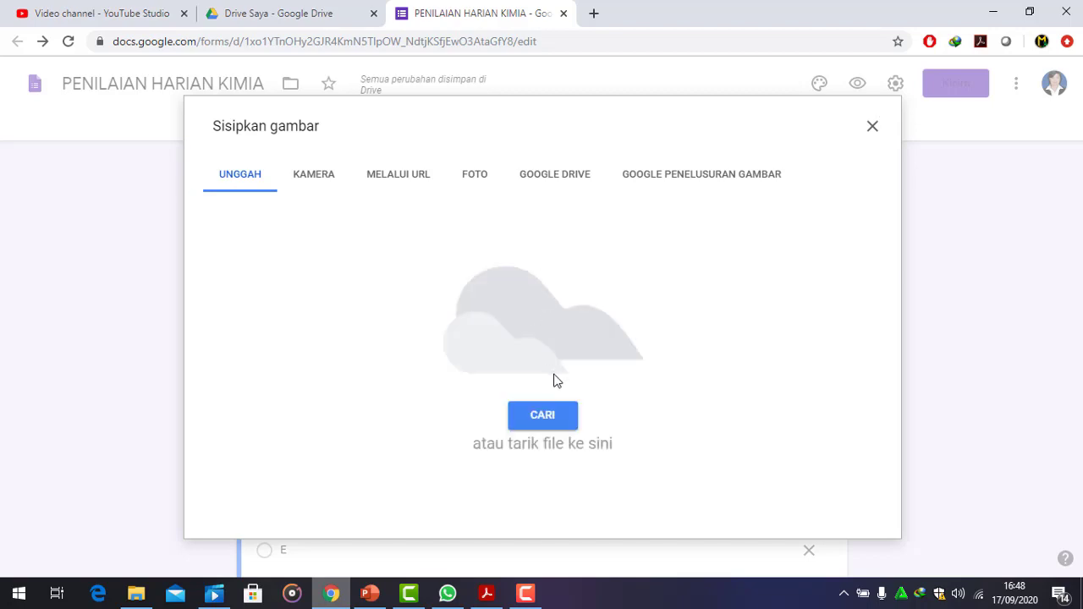
{"action": "left_click", "coordinate": [548, 414]}
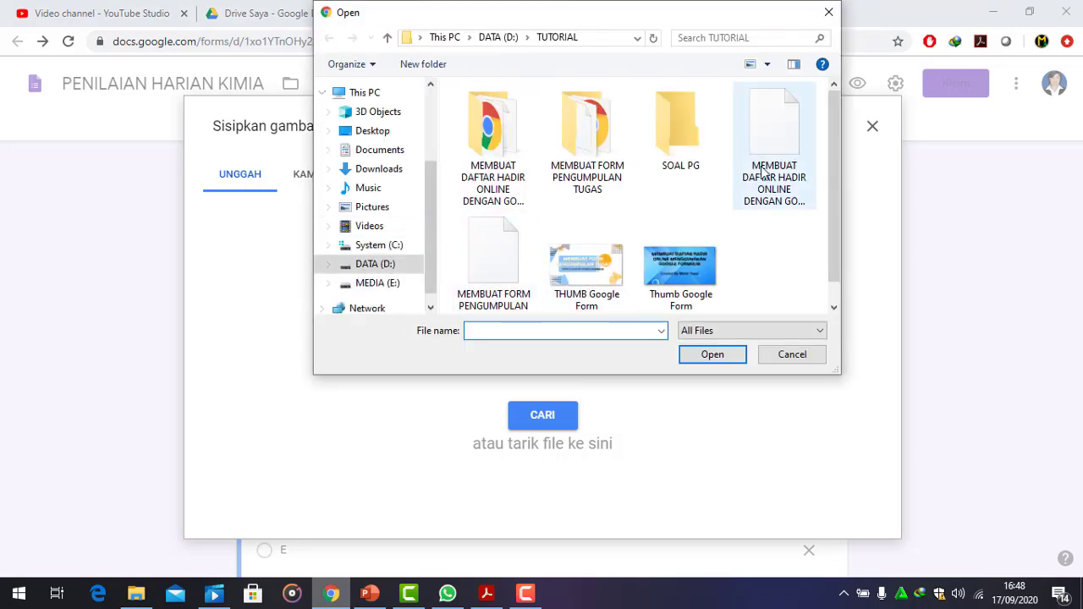
{"action": "double_click", "coordinate": [683, 160]}
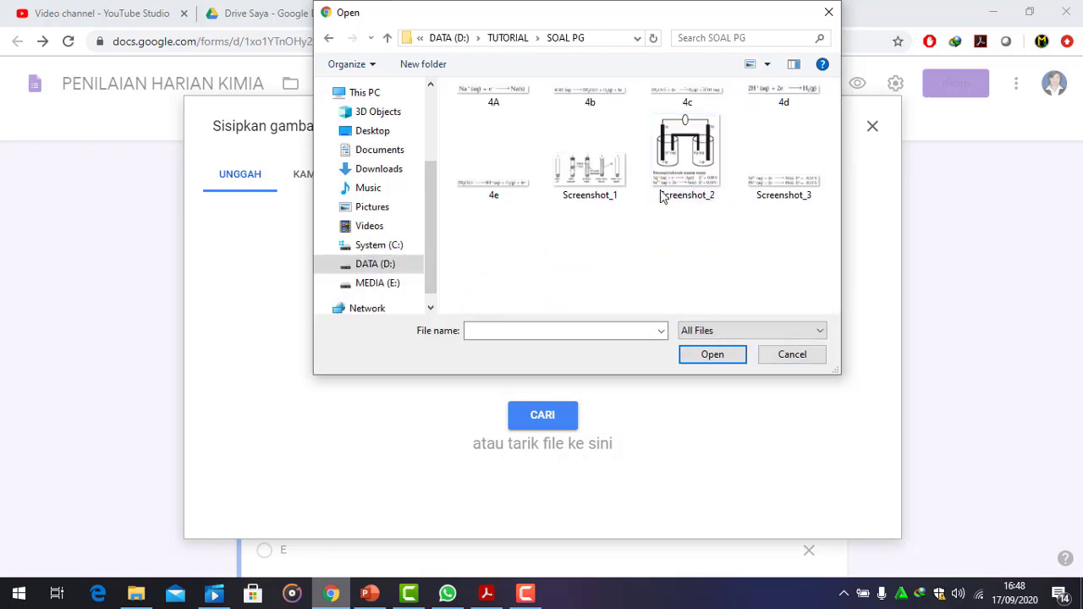
{"action": "left_click", "coordinate": [526, 99]}
{"action": "left_click", "coordinate": [715, 362]}
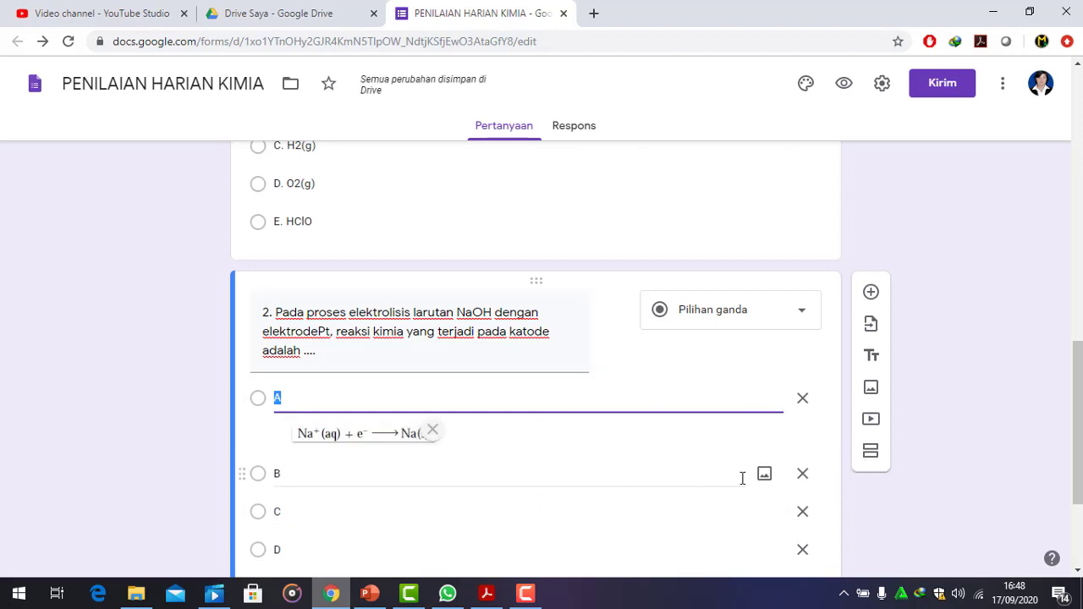
Upload the image 4b from the SOAL PG folder to option B of question 2
{"action": "left_click", "coordinate": [767, 478]}
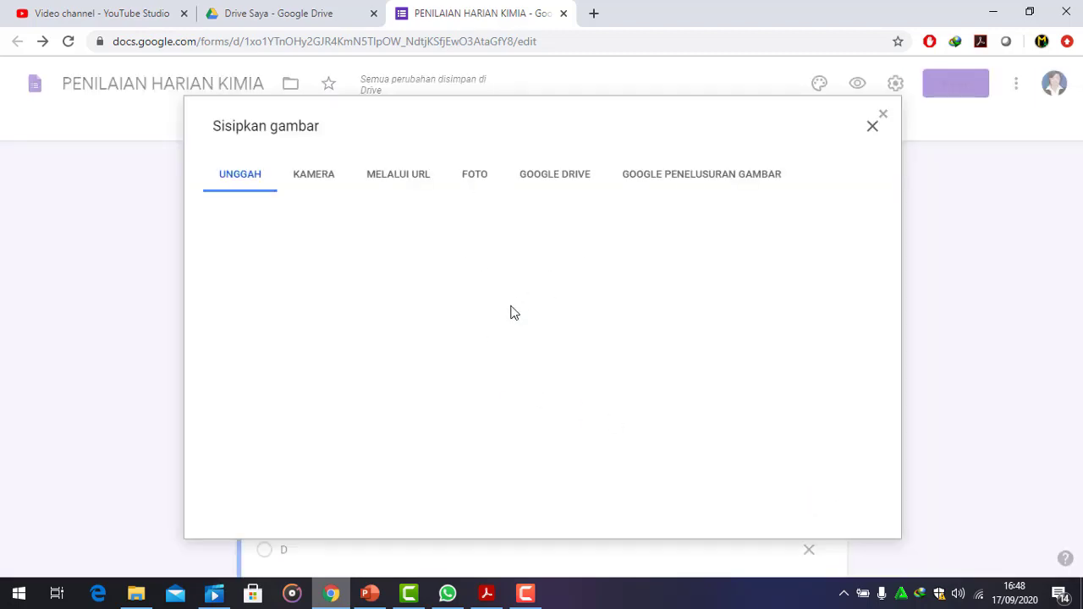
{"action": "left_click", "coordinate": [540, 411]}
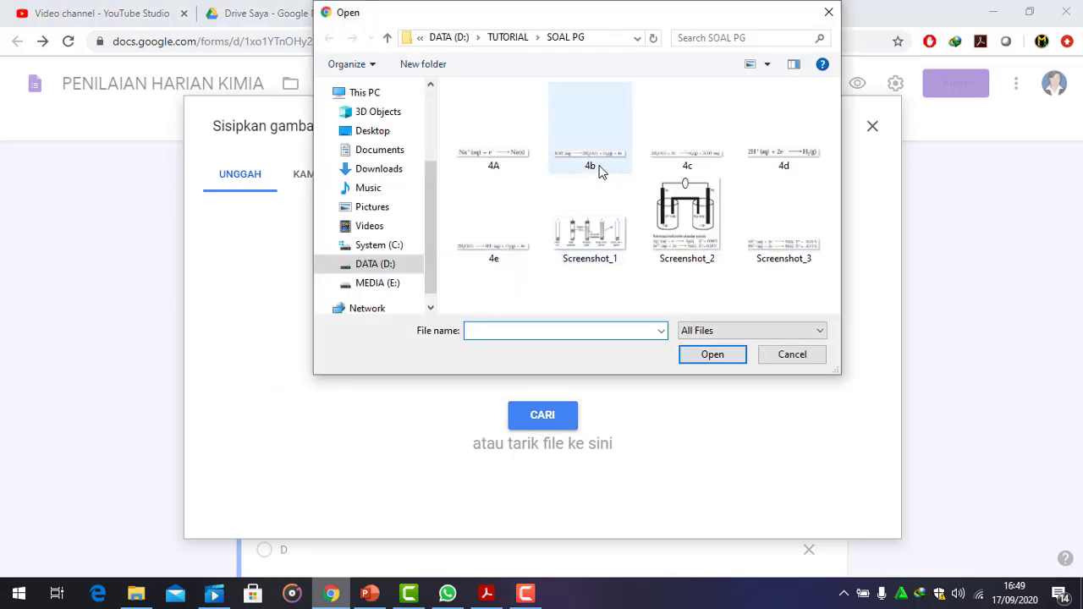
{"action": "left_click", "coordinate": [597, 168]}
{"action": "left_click", "coordinate": [711, 354]}
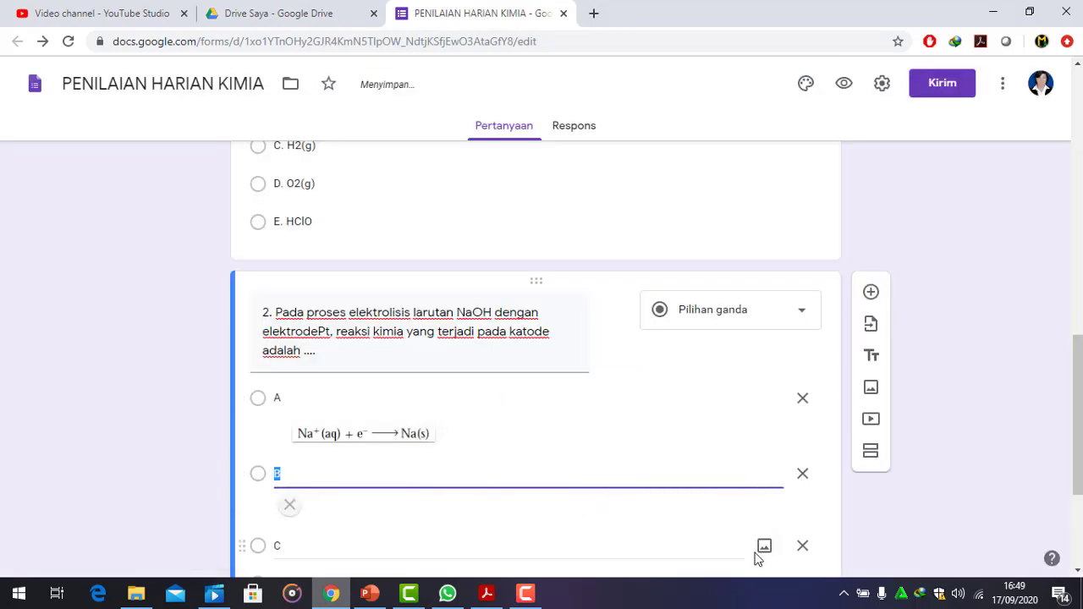
Upload the image 4c from the SOAL PG folder to option C of question 2
{"action": "scroll", "coordinate": [752, 396], "scroll_direction": "down", "scroll_amount": 2}
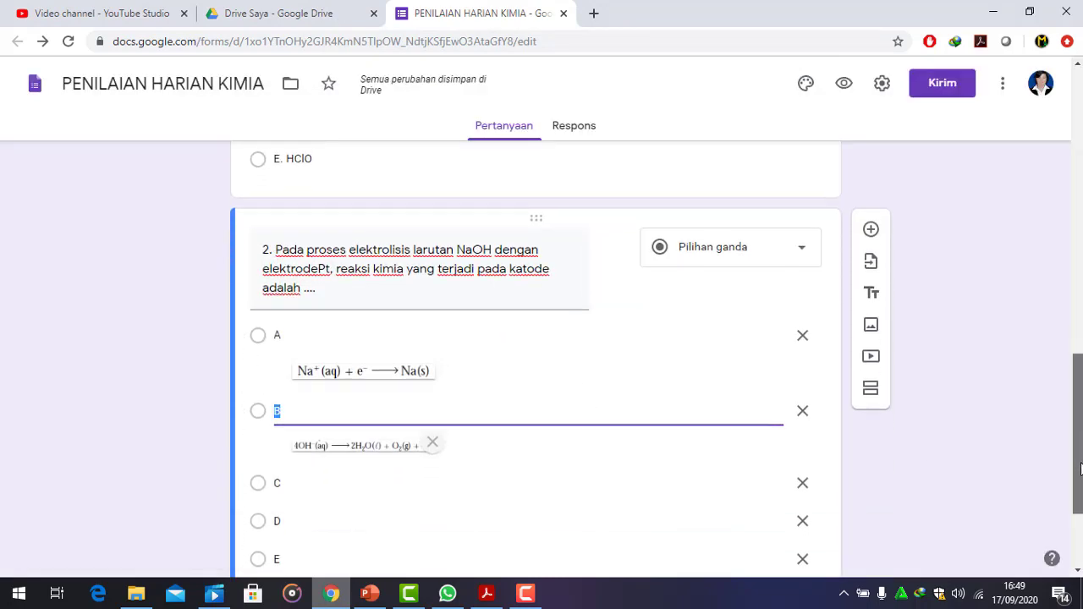
{"action": "left_click", "coordinate": [764, 396]}
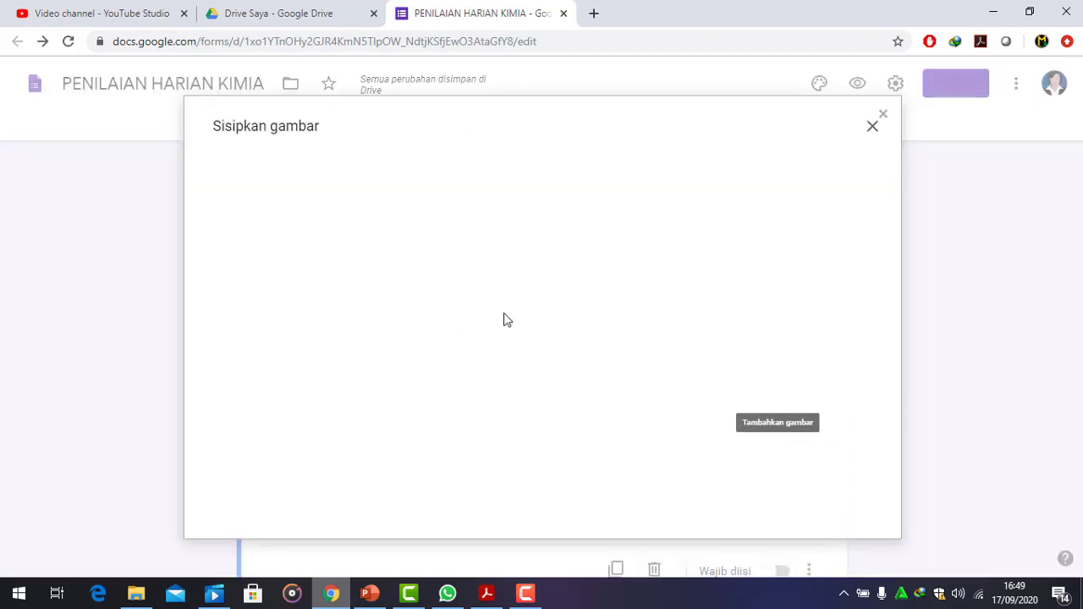
{"action": "left_click", "coordinate": [530, 413]}
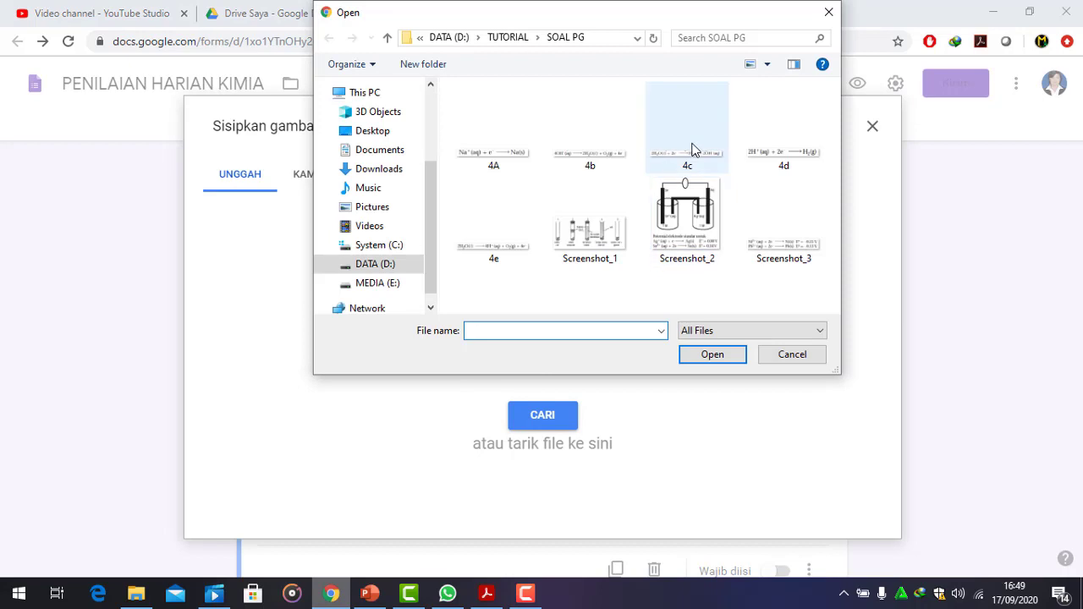
{"action": "left_click", "coordinate": [690, 161]}
{"action": "left_click", "coordinate": [717, 357]}
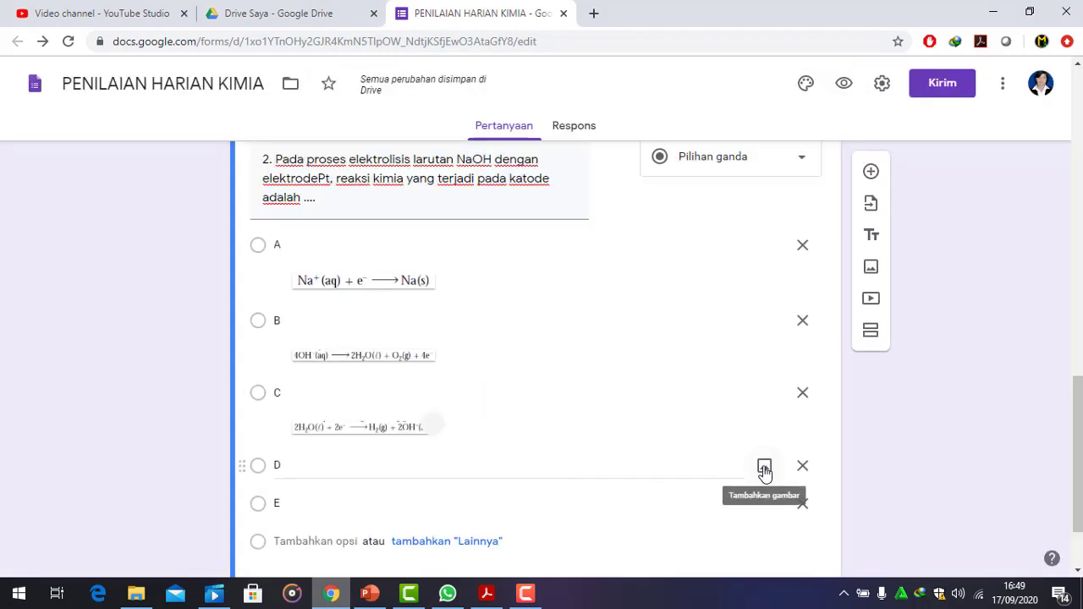
Upload the image 4d from the SOAL PG folder to option D of question 2
{"action": "left_click", "coordinate": [764, 468]}
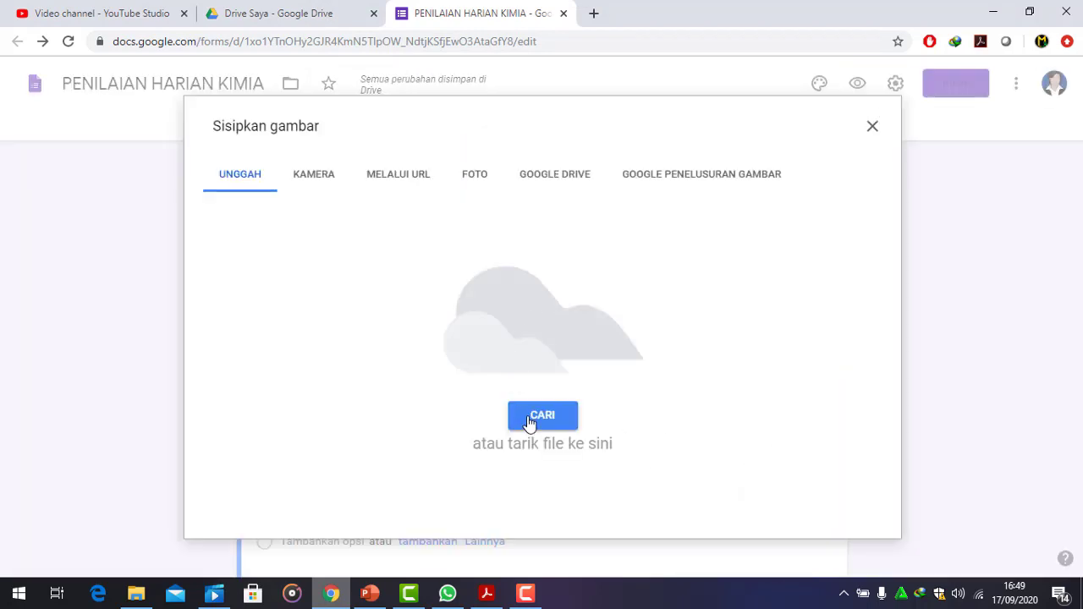
{"action": "left_click", "coordinate": [530, 420]}
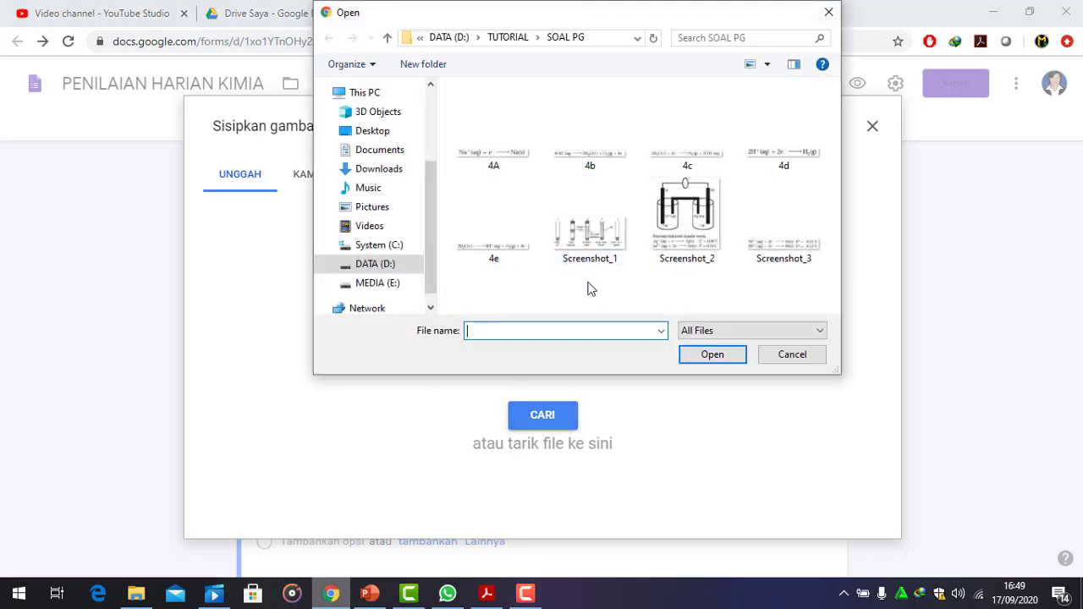
{"action": "left_click", "coordinate": [756, 157]}
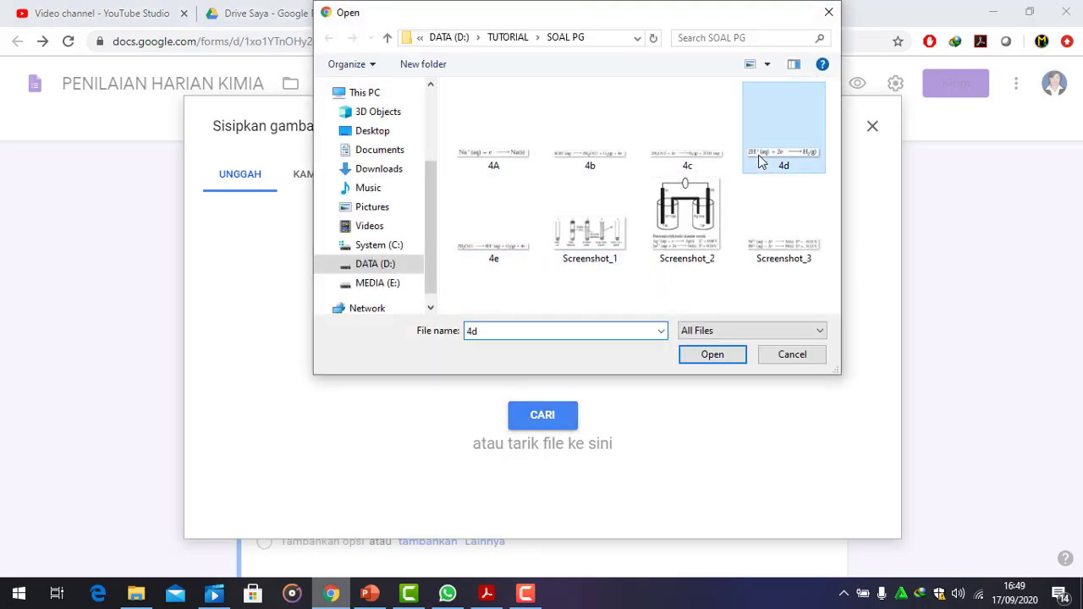
{"action": "left_click", "coordinate": [708, 356]}
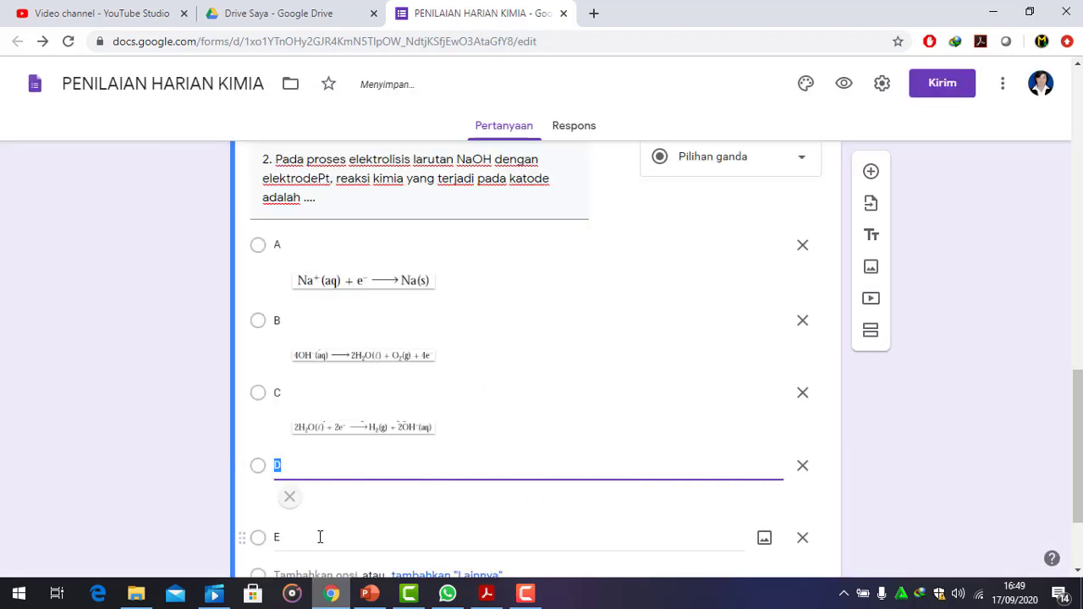
Upload the image 4e from the SOAL PG folder to option E of question 2
{"action": "left_click", "coordinate": [764, 542]}
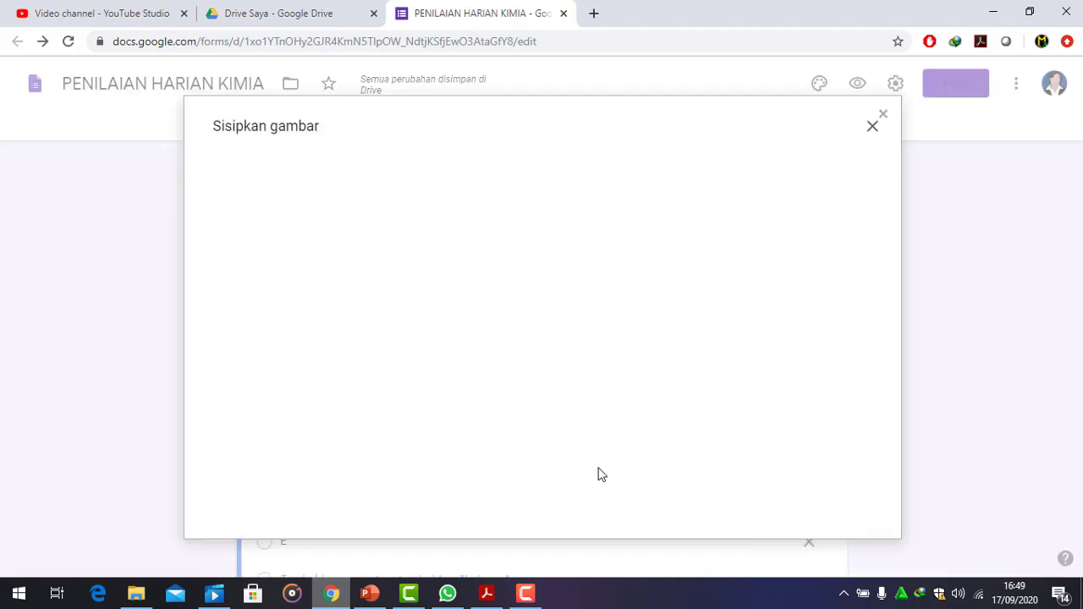
{"action": "left_click", "coordinate": [543, 414]}
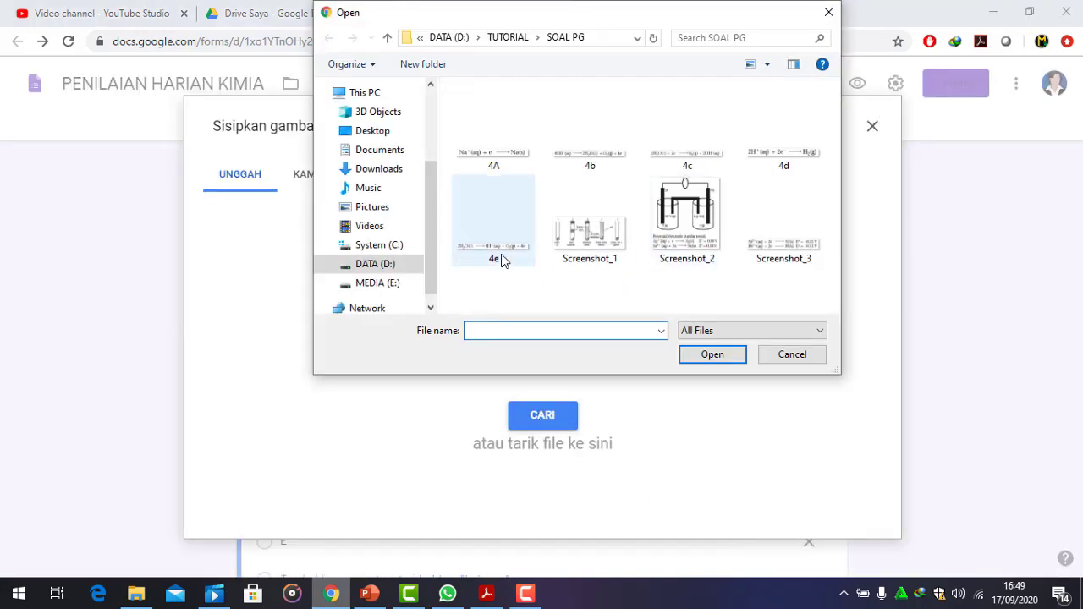
{"action": "left_click", "coordinate": [498, 254]}
{"action": "left_click", "coordinate": [715, 361]}
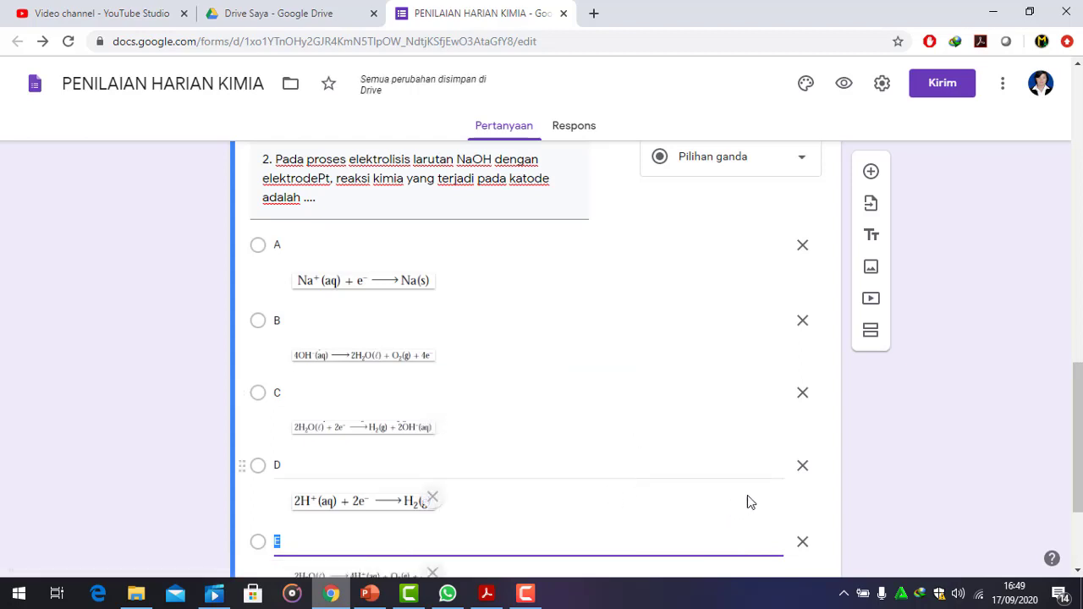
Delete option D of question 2 and relabel the remaining option E as D
{"action": "left_click", "coordinate": [802, 466]}
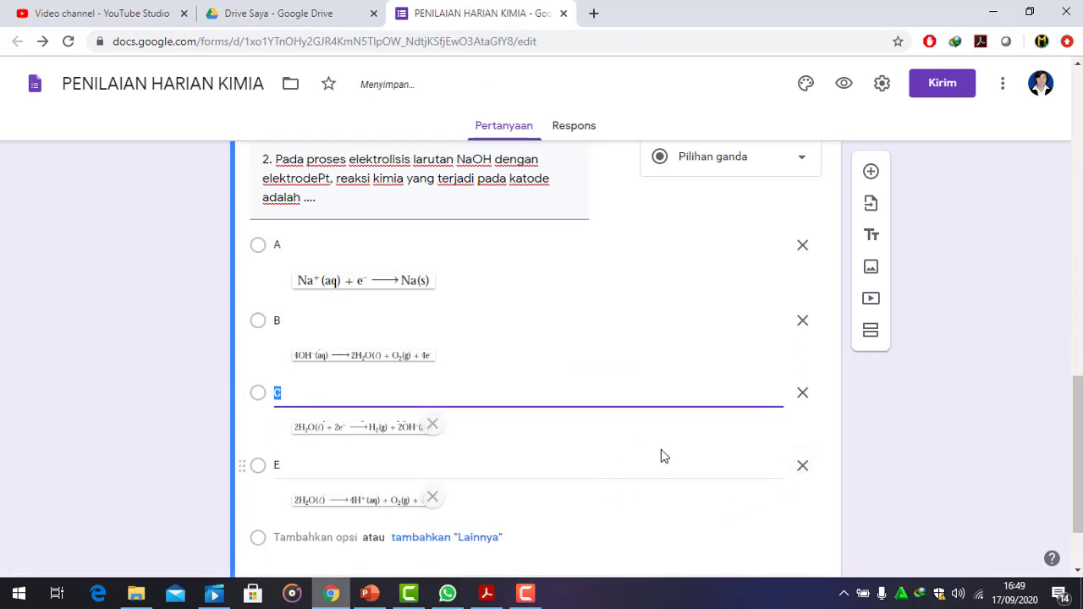
{"action": "left_click", "coordinate": [311, 467]}
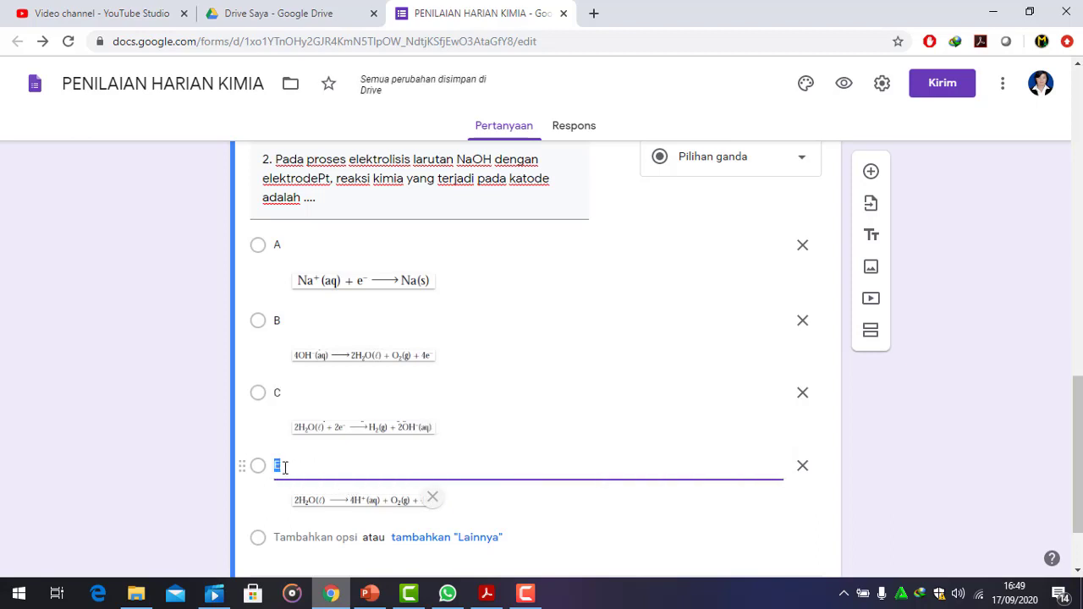
{"action": "type", "text": "D"}
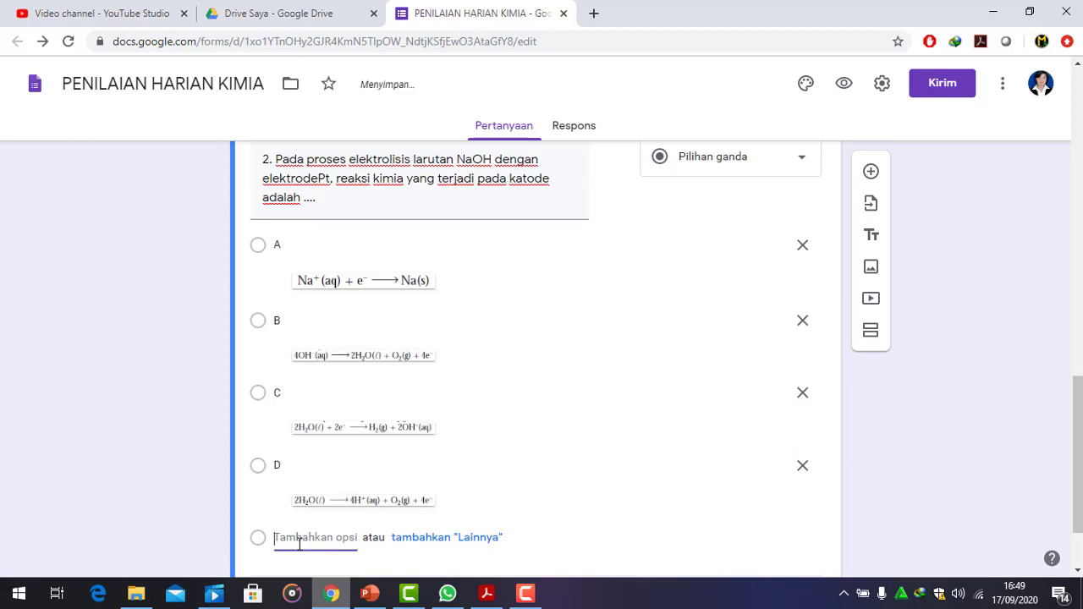
Add an option E to question 2 and upload the image 4d from the SOAL PG folder to it
{"action": "left_click", "coordinate": [291, 538]}
{"action": "type", "text": "E"}
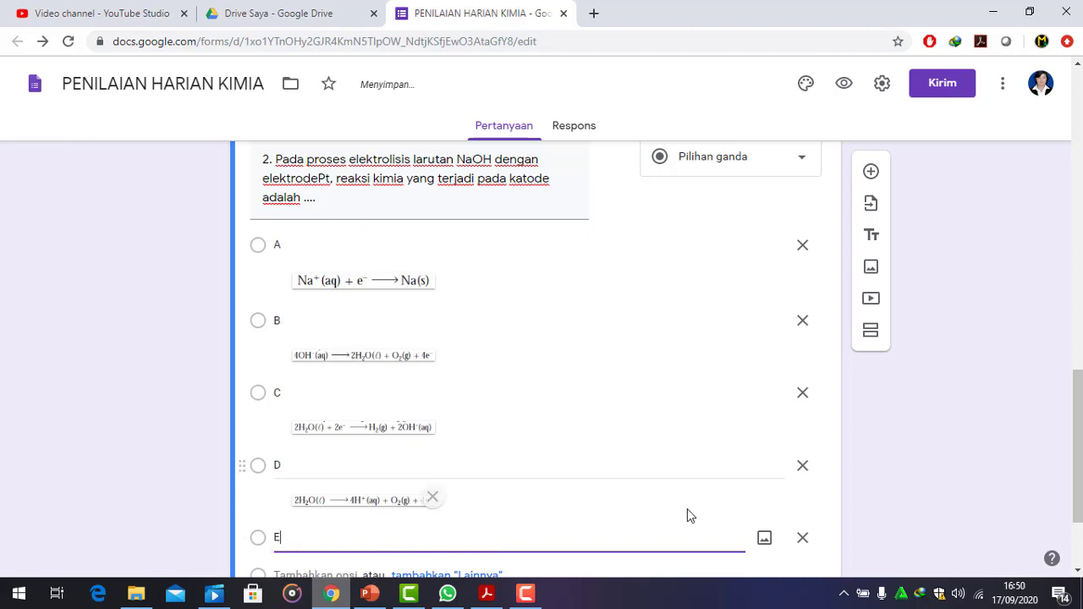
{"action": "left_click", "coordinate": [759, 543]}
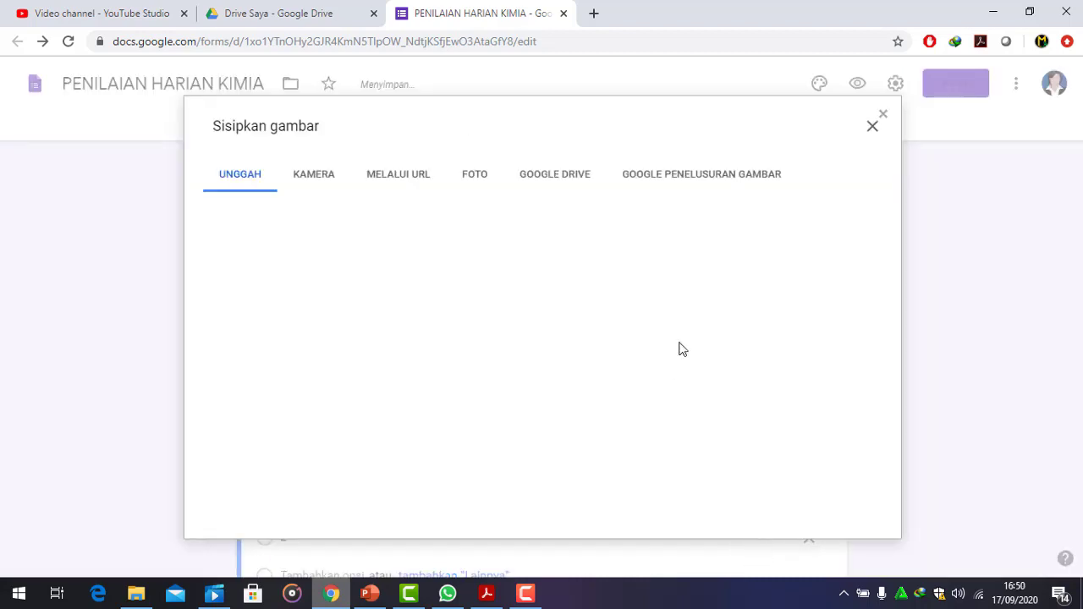
{"action": "left_click", "coordinate": [543, 418]}
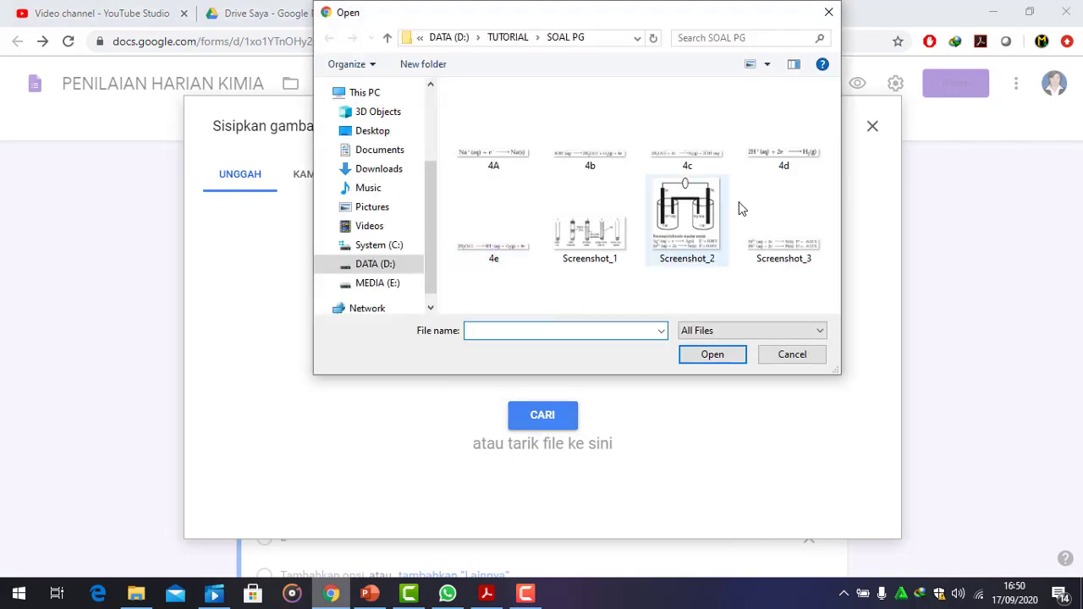
{"action": "left_click", "coordinate": [504, 257]}
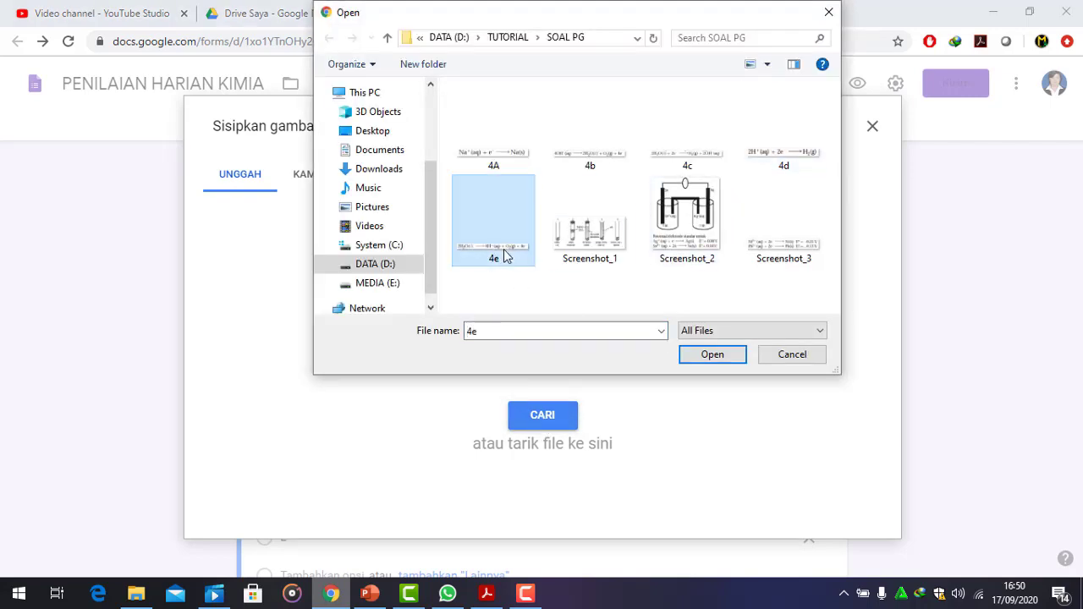
{"action": "left_click", "coordinate": [760, 164]}
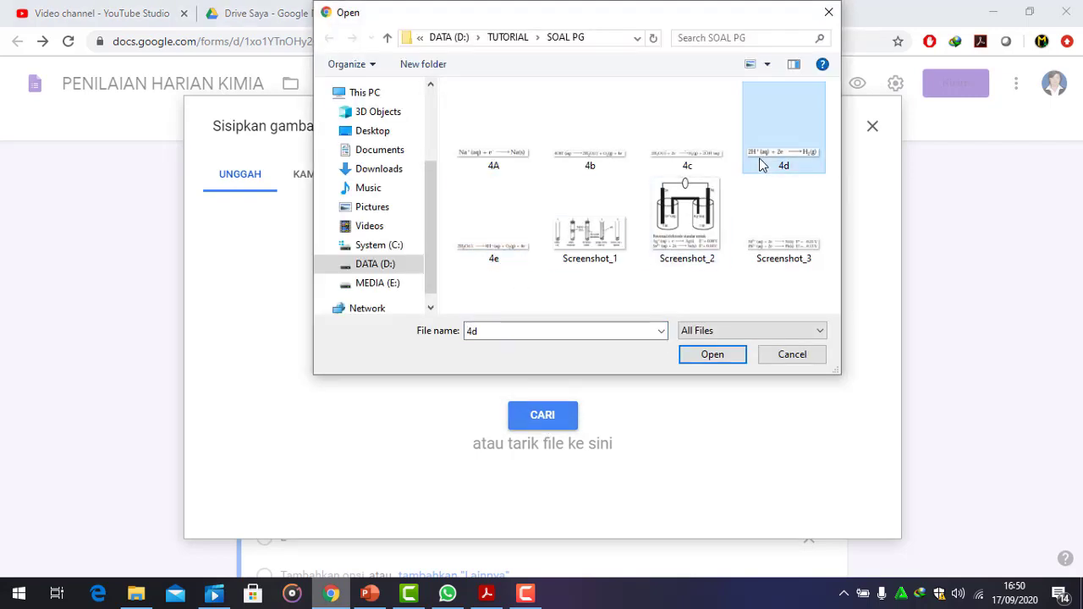
{"action": "left_click", "coordinate": [701, 362]}
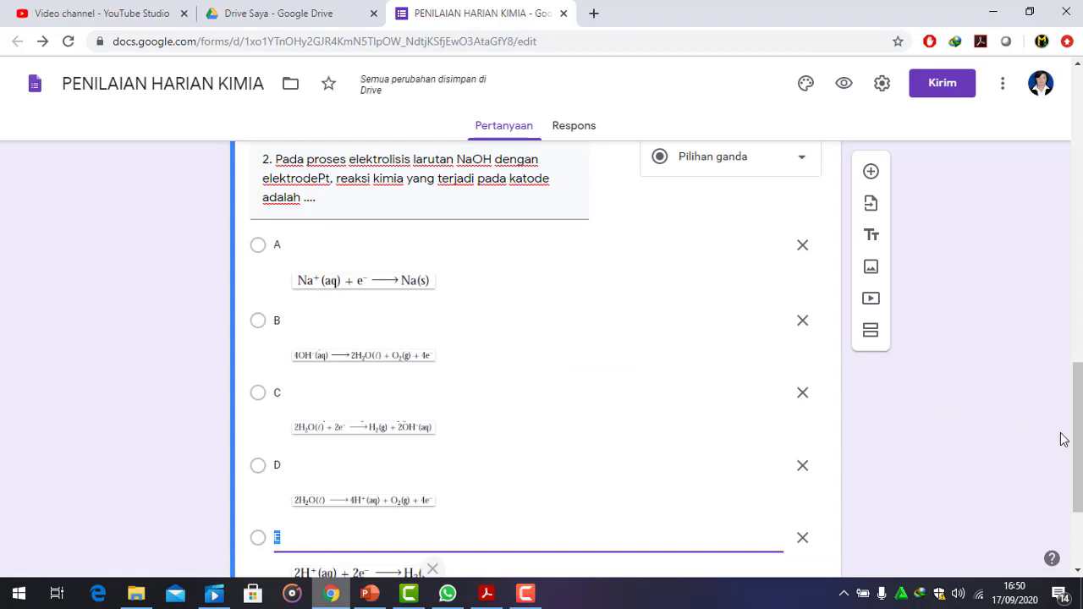
Make question 2 a required question
{"action": "scroll", "coordinate": [1072, 441], "scroll_direction": "down", "scroll_amount": 1}
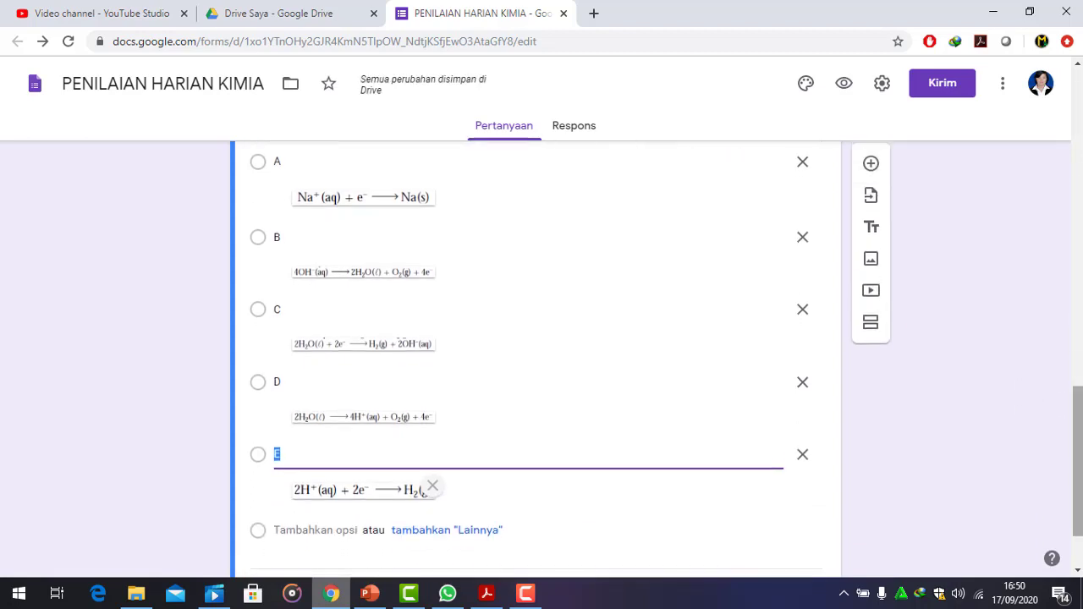
{"action": "left_click", "coordinate": [397, 421]}
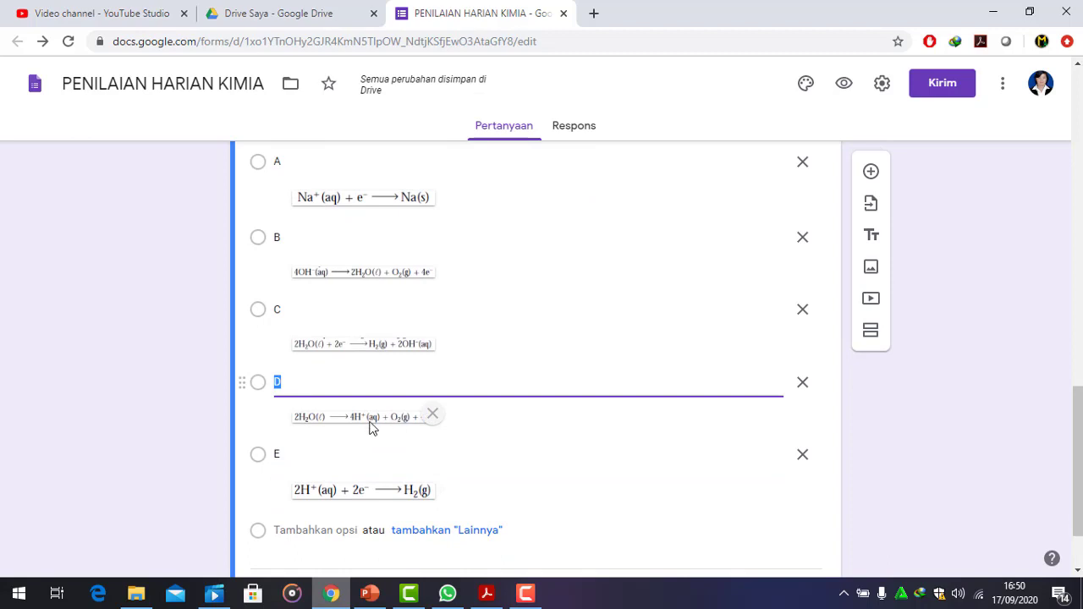
{"action": "left_click", "coordinate": [365, 421]}
{"action": "scroll", "coordinate": [1075, 491], "scroll_direction": "down", "scroll_amount": 1}
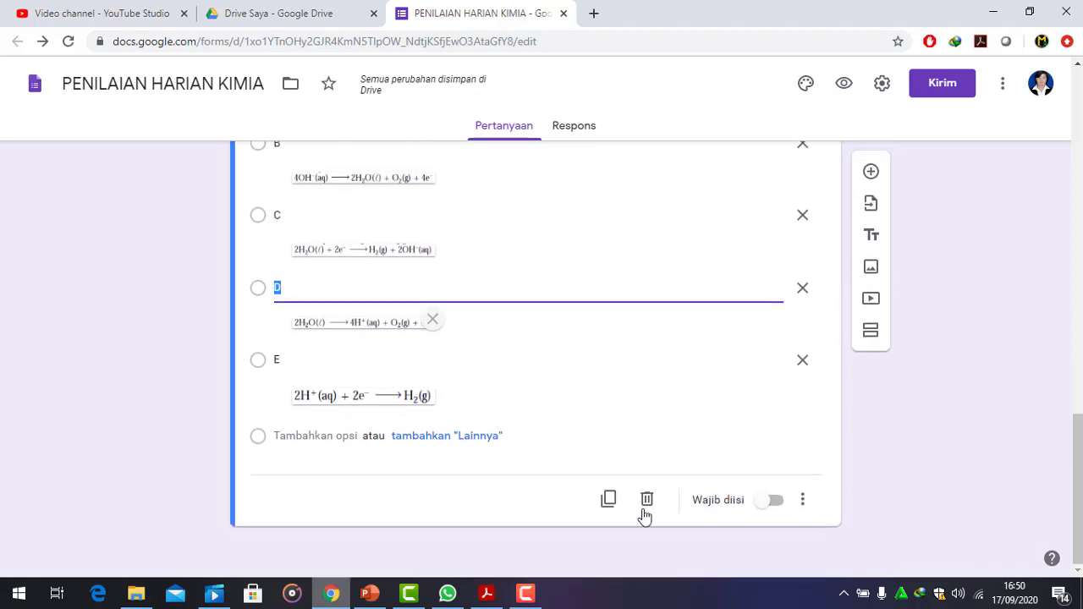
{"action": "left_click", "coordinate": [776, 503]}
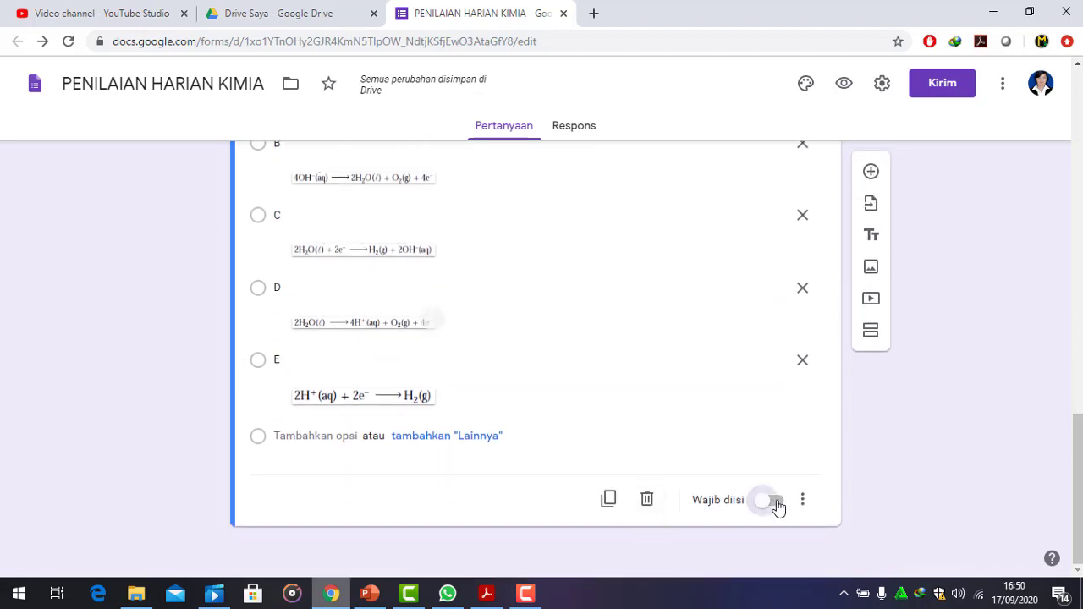
Add question 3 with the text "3. Perhatikanlah konstruksi sel volta berikut. Potensial sel dari reaksi berikut ini adalah..."
{"action": "left_click", "coordinate": [871, 172]}
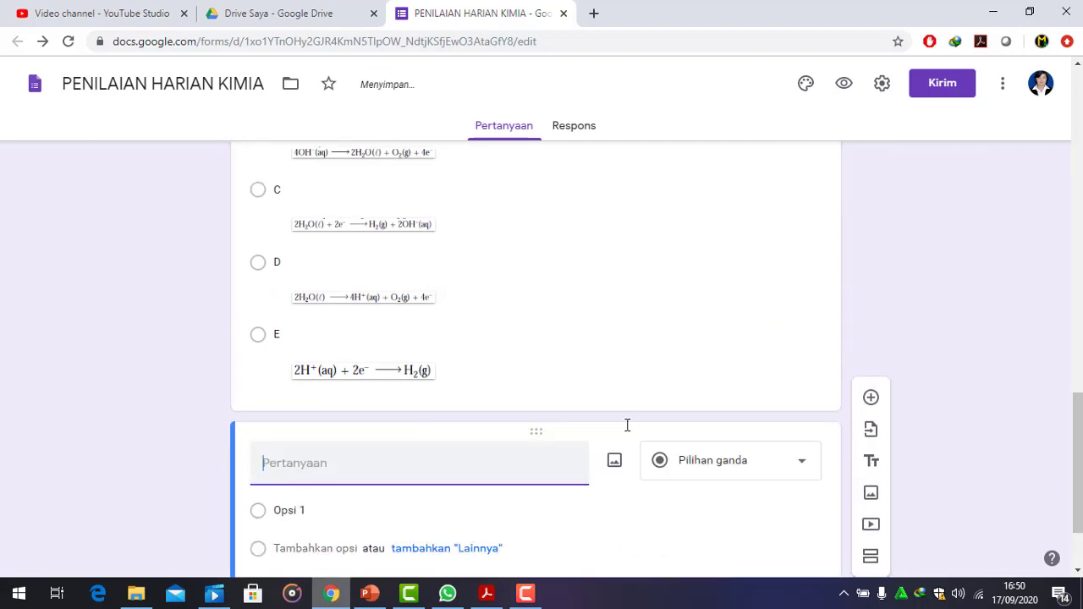
{"action": "scroll", "coordinate": [1079, 444], "scroll_direction": "up", "scroll_amount": 1}
{"action": "scroll", "coordinate": [1080, 444], "scroll_direction": "down", "scroll_amount": 2}
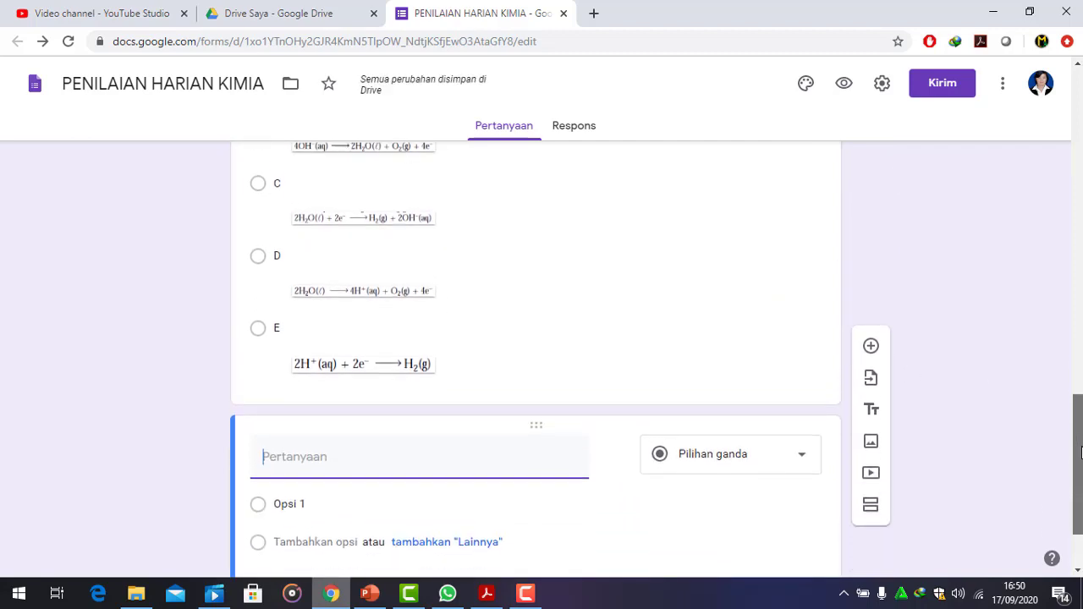
{"action": "type", "text": "3."}
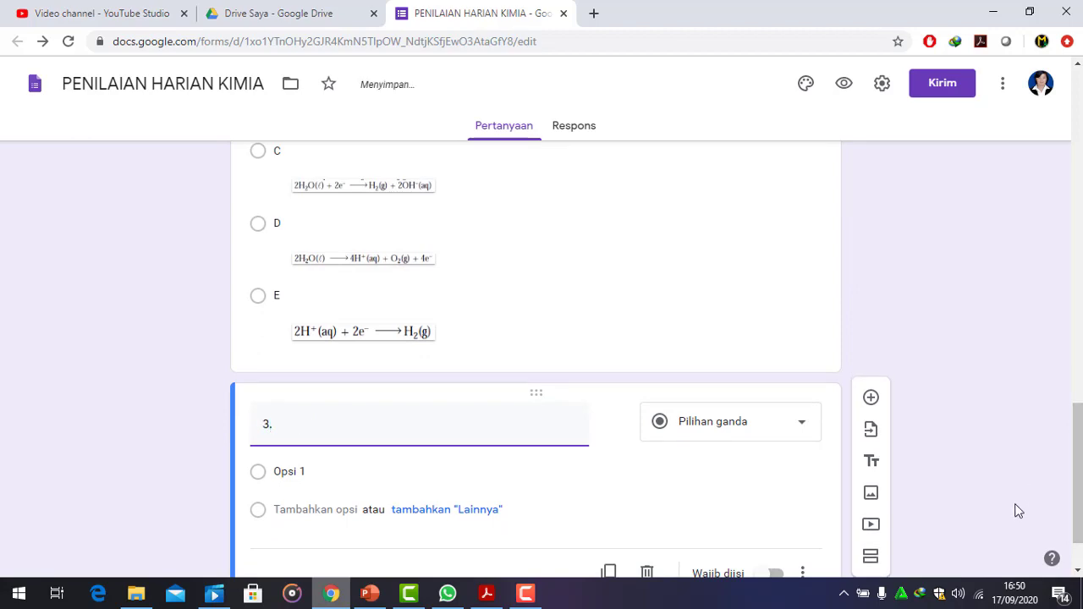
{"action": "left_click", "coordinate": [498, 596]}
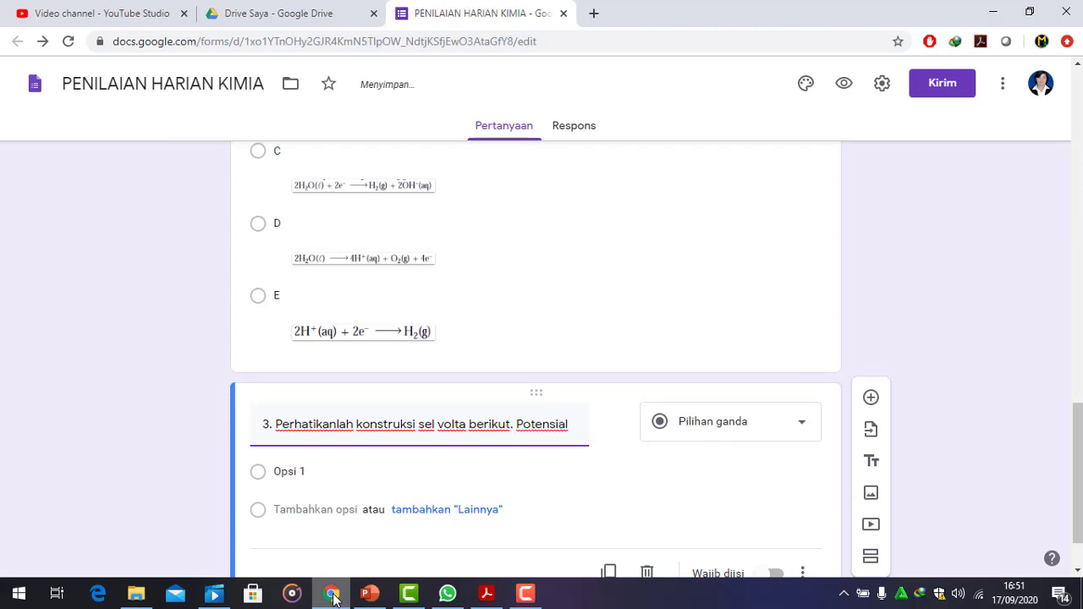
{"action": "type", "text": "sel dari rea"}
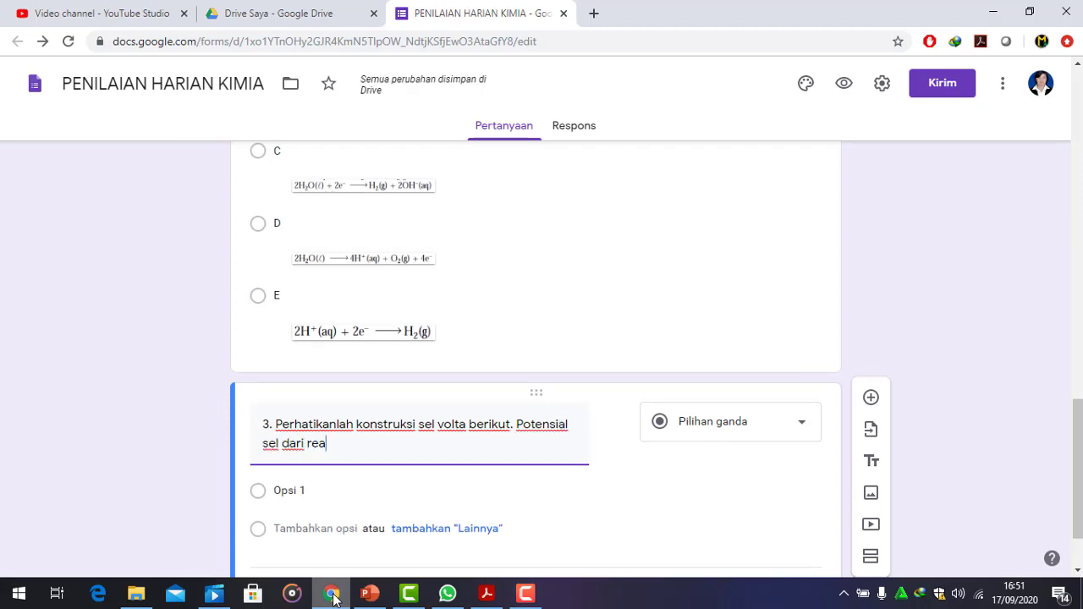
{"action": "type", "text": "ksi berikut ini adalah..."}
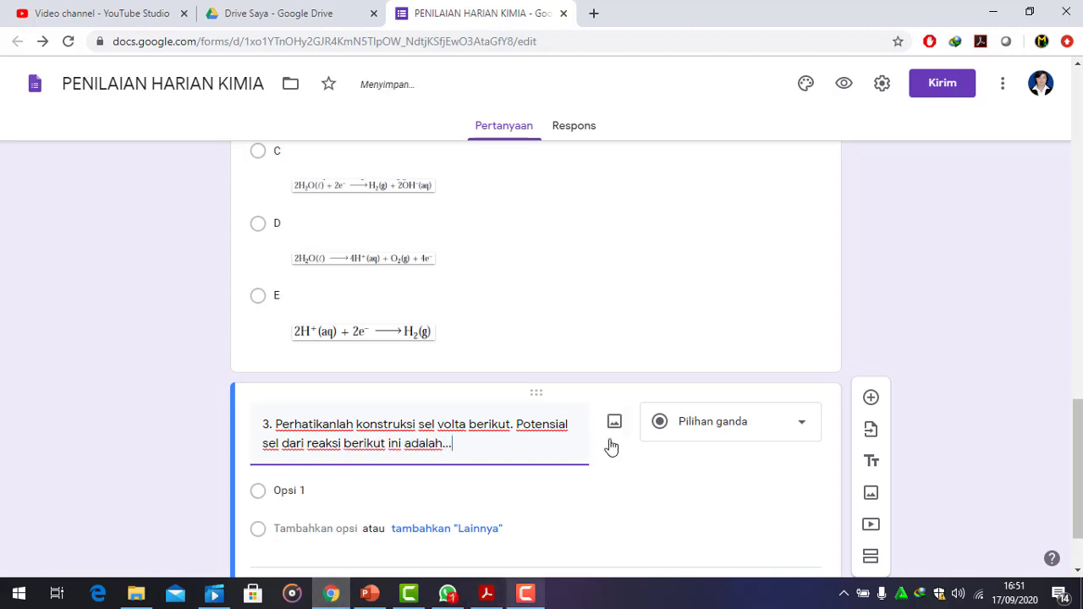
Upload the Sn–Ag volta cell diagram, Screenshot_2, from the SOAL PG folder as the image of question 3
{"action": "left_click", "coordinate": [615, 430]}
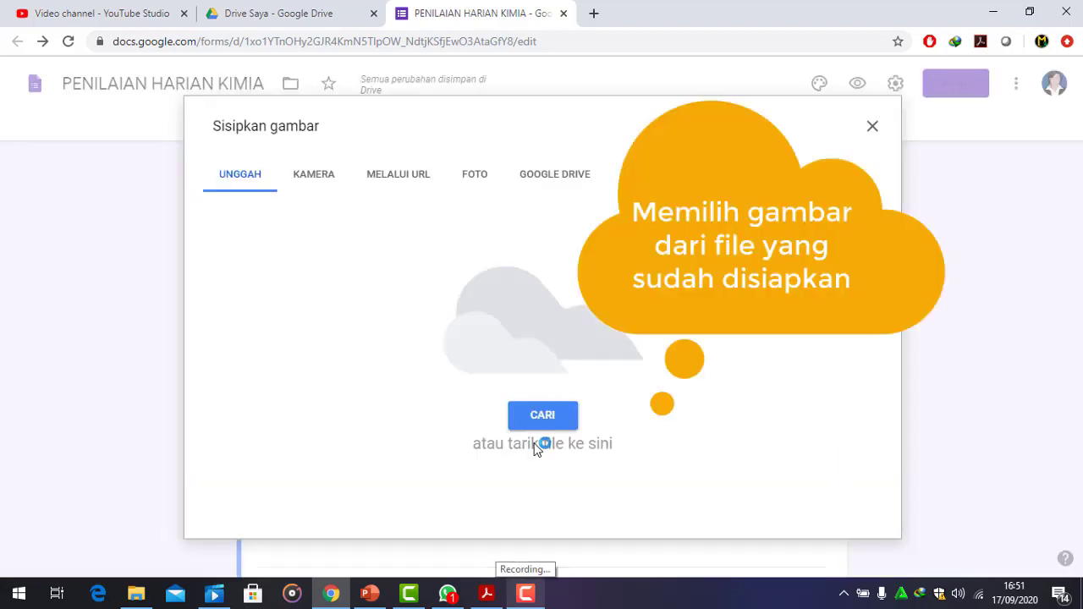
{"action": "left_click", "coordinate": [542, 416]}
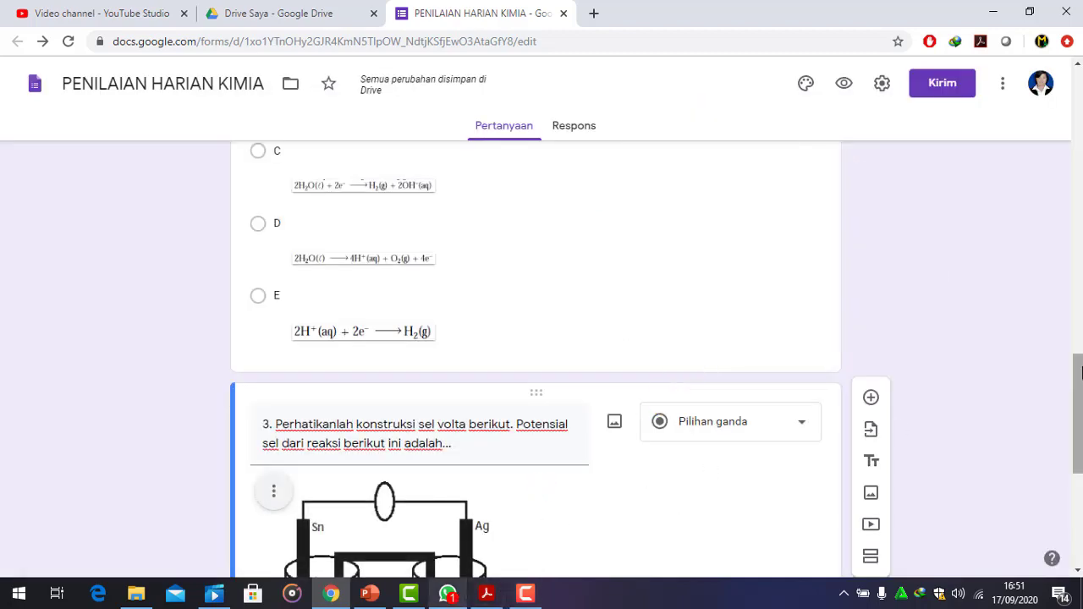
Copy the volt answer choices of exercise 12 from the PDF and paste them as the answer options of question 3
{"action": "scroll", "coordinate": [740, 462], "scroll_direction": "down", "scroll_amount": 3}
{"action": "scroll", "coordinate": [507, 381], "scroll_direction": "down", "scroll_amount": 2}
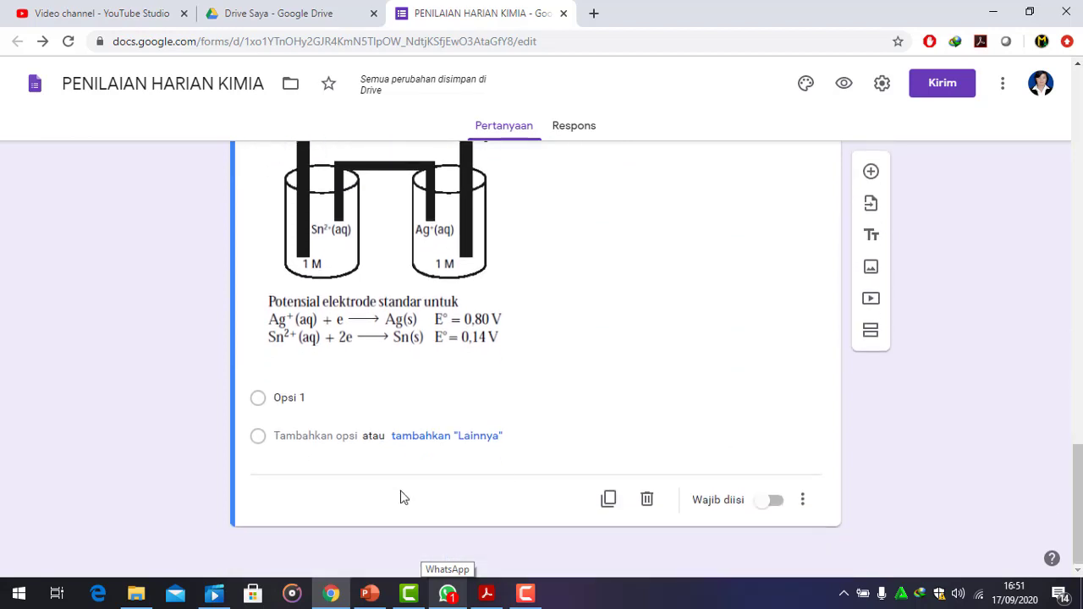
{"action": "left_click", "coordinate": [299, 402]}
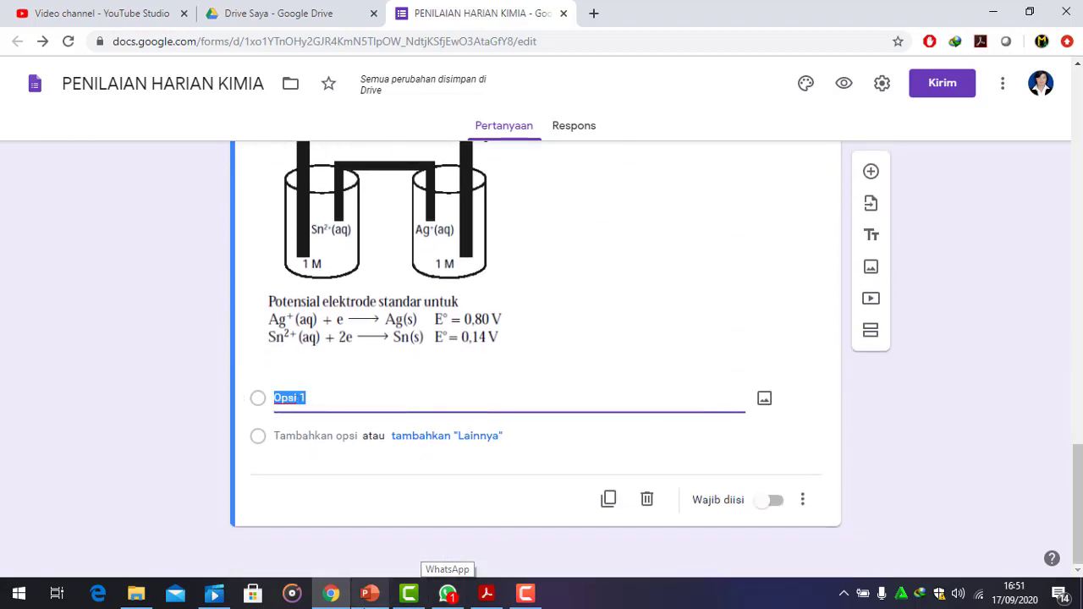
{"action": "left_click", "coordinate": [496, 599]}
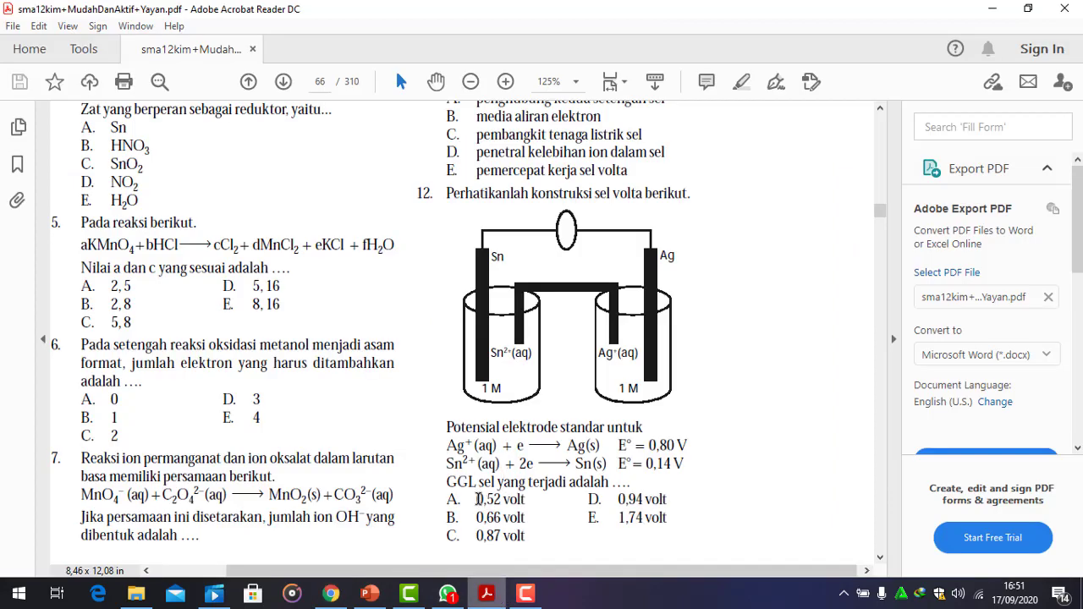
{"action": "left_click_drag", "start_coordinate": [477, 499], "coordinate": [531, 538]}
{"action": "key", "text": "ctrl+c"}
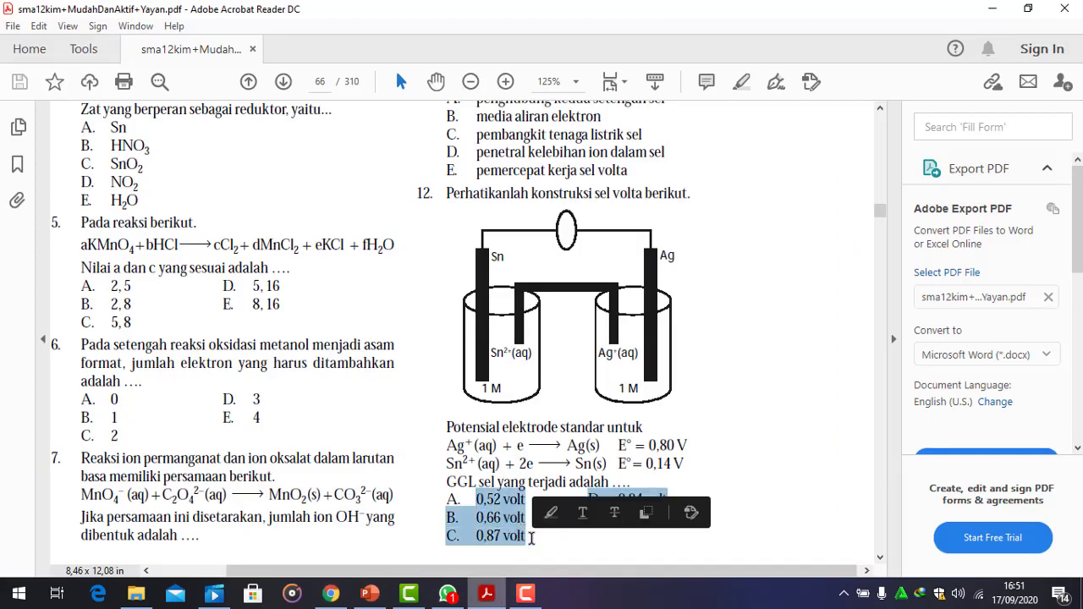
{"action": "left_click", "coordinate": [336, 596]}
{"action": "key", "text": "ctrl+v"}
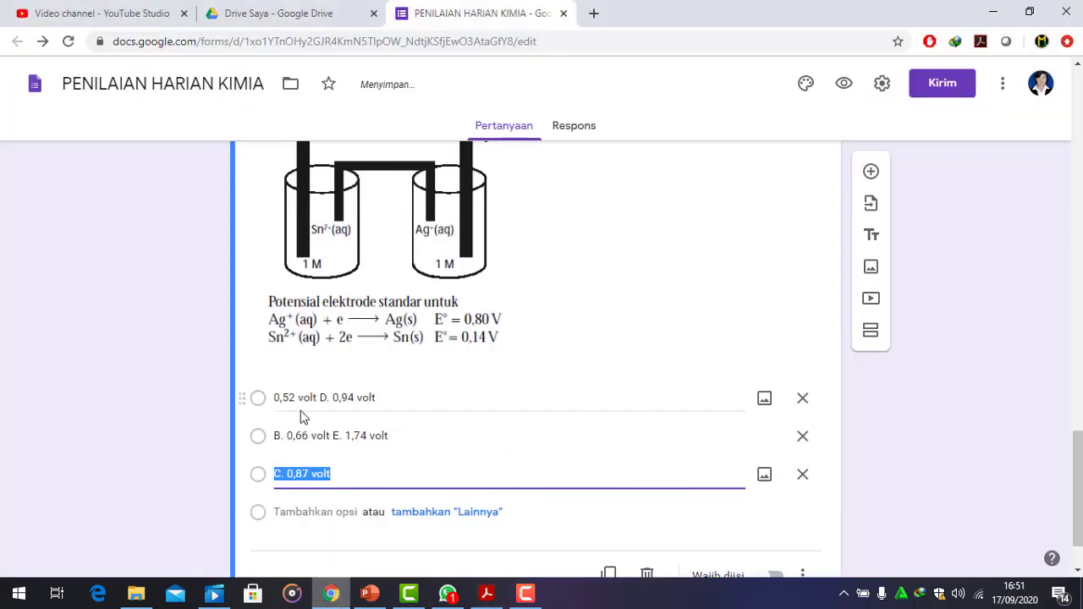
Split "D. 0,94 volt" out of question 3's first answer option into a new option of its own
{"action": "left_click", "coordinate": [378, 398]}
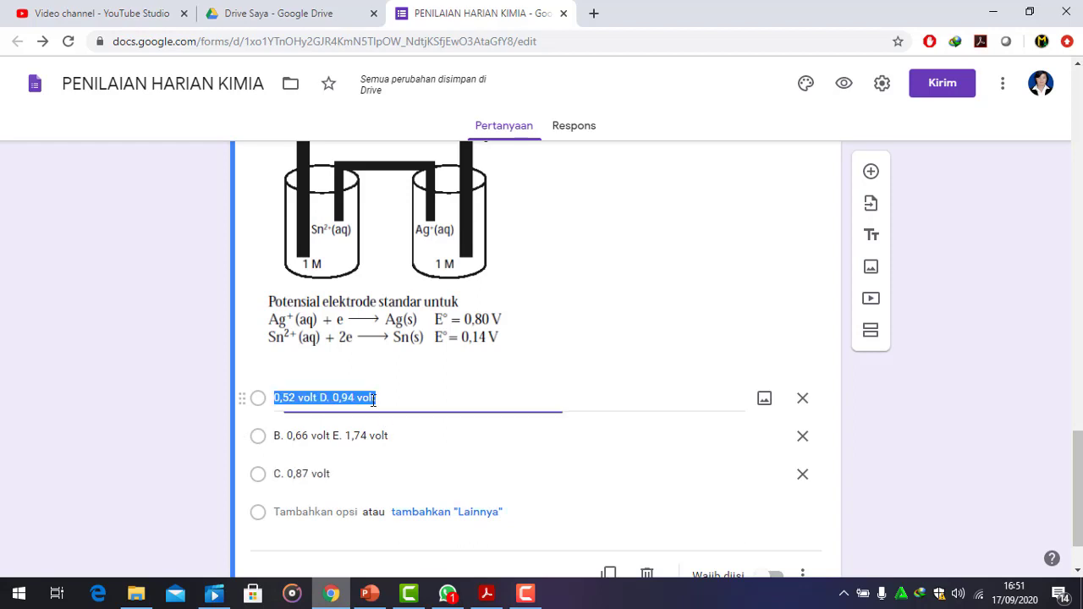
{"action": "left_click", "coordinate": [331, 397]}
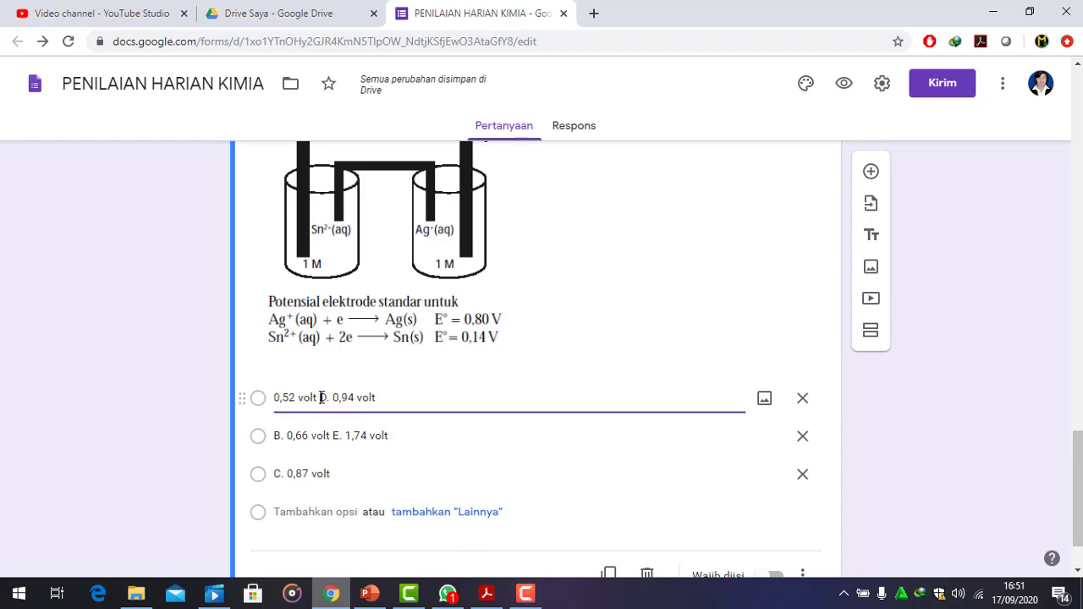
{"action": "left_click_drag", "start_coordinate": [319, 398], "coordinate": [387, 403]}
{"action": "key", "text": "ctrl+x"}
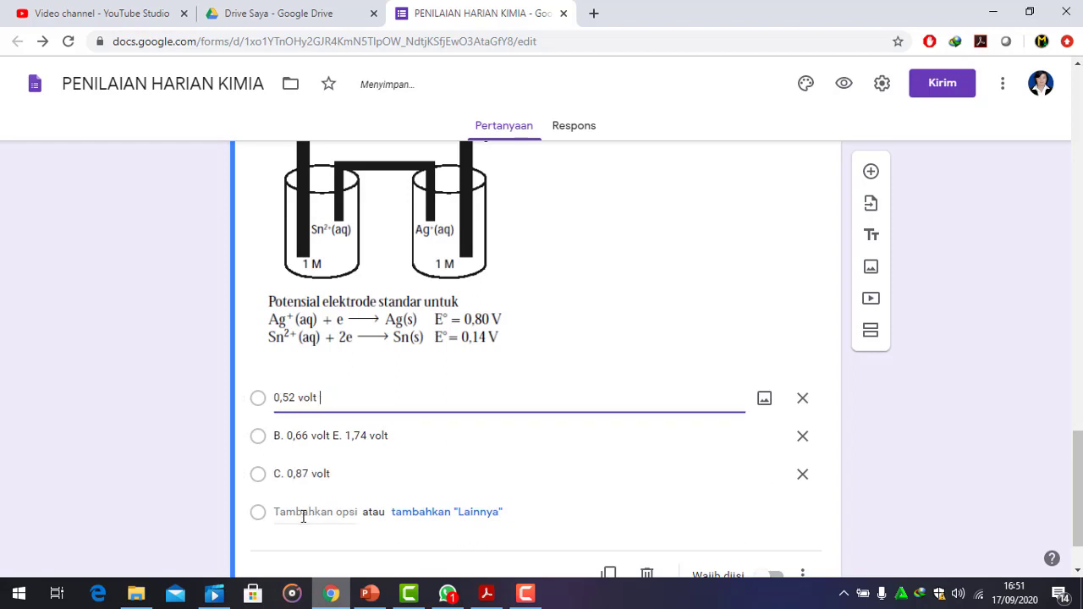
{"action": "left_click", "coordinate": [302, 513]}
{"action": "key", "text": "ctrl+v"}
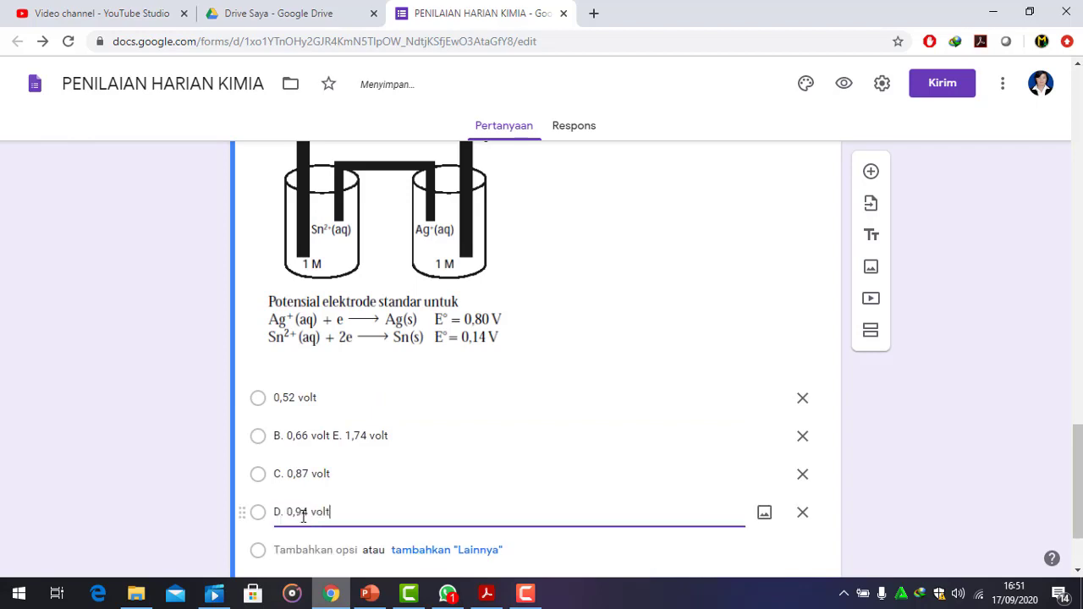
Move "E. 1,74 volt" out of question 3's option B into a separate fifth answer option
{"action": "left_click", "coordinate": [399, 436]}
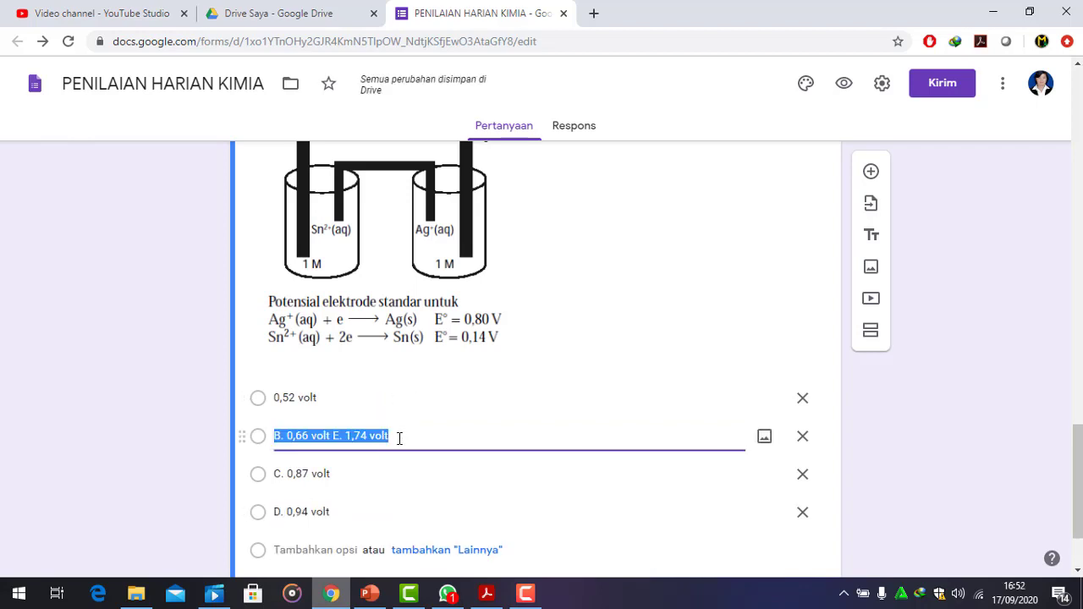
{"action": "double_click", "coordinate": [400, 436]}
{"action": "left_click_drag", "start_coordinate": [400, 437], "coordinate": [346, 434]}
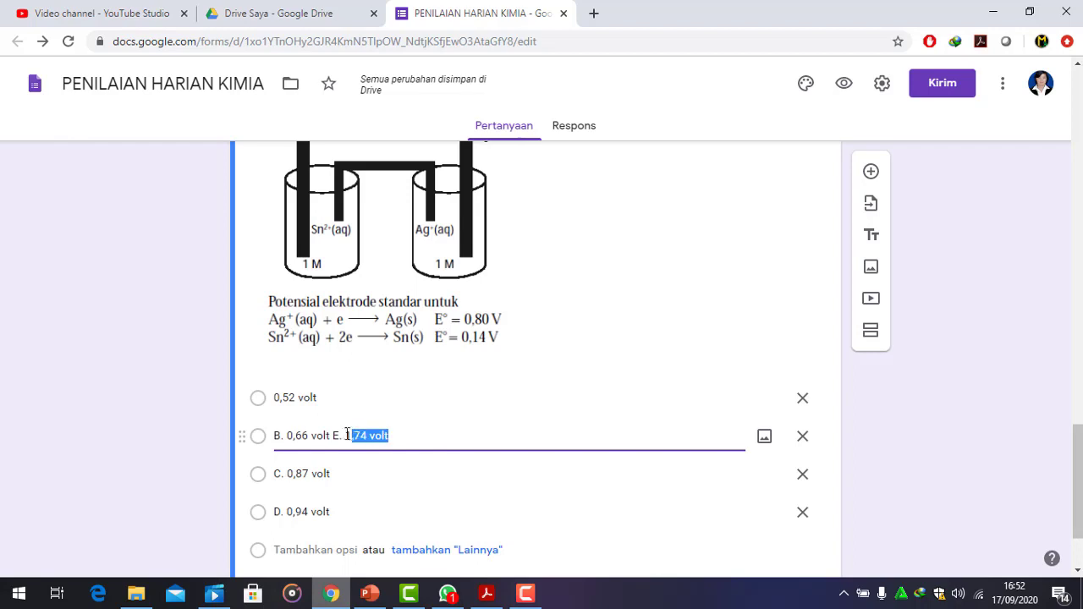
{"action": "key", "text": "ctrl+x"}
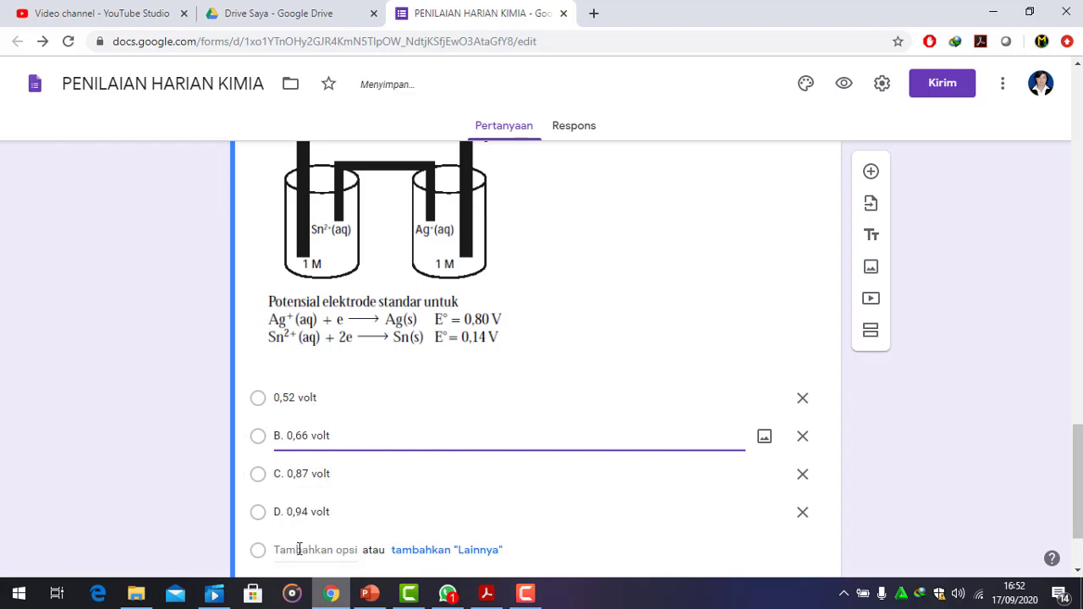
{"action": "left_click", "coordinate": [282, 549]}
{"action": "key", "text": "ctrl+v"}
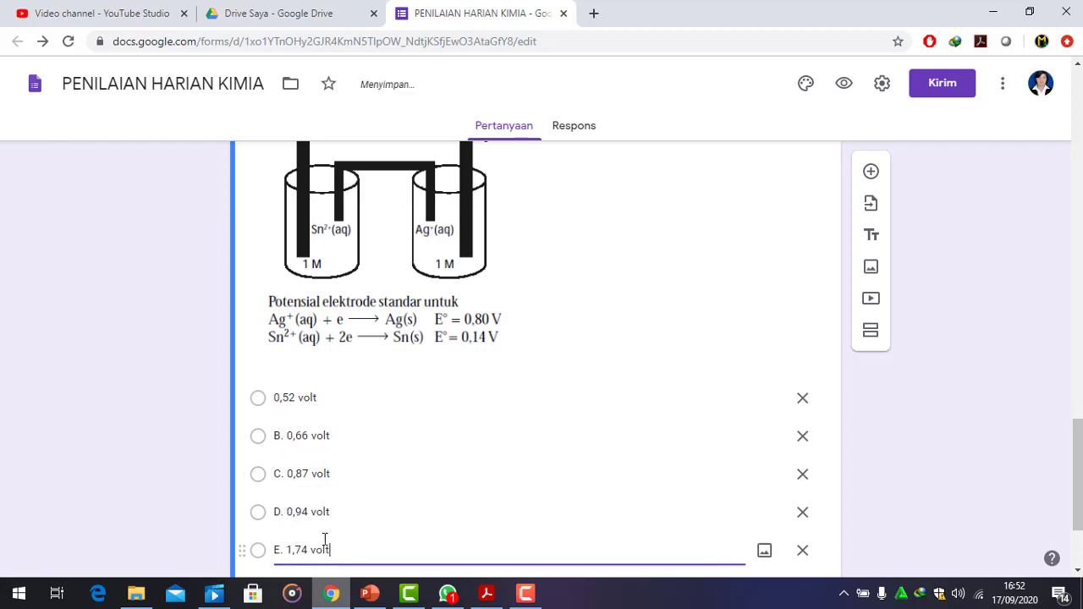
Make question 3 about the volta cell a required question
{"action": "left_click_drag", "start_coordinate": [1076, 440], "coordinate": [1073, 484]}
{"action": "left_click", "coordinate": [661, 392]}
{"action": "left_click", "coordinate": [496, 511]}
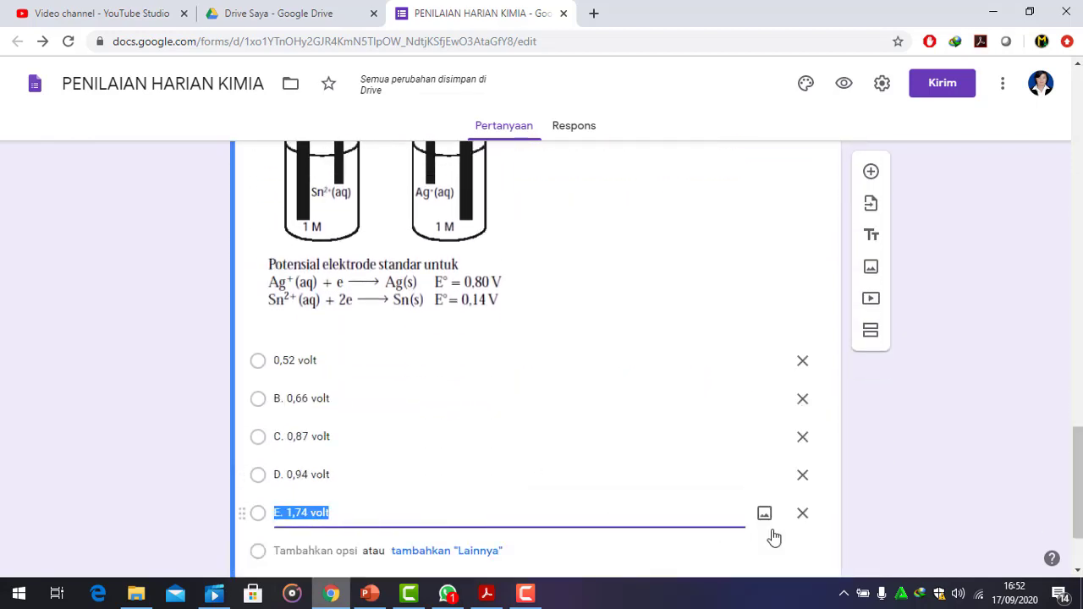
{"action": "left_click_drag", "start_coordinate": [1079, 456], "coordinate": [1037, 474]}
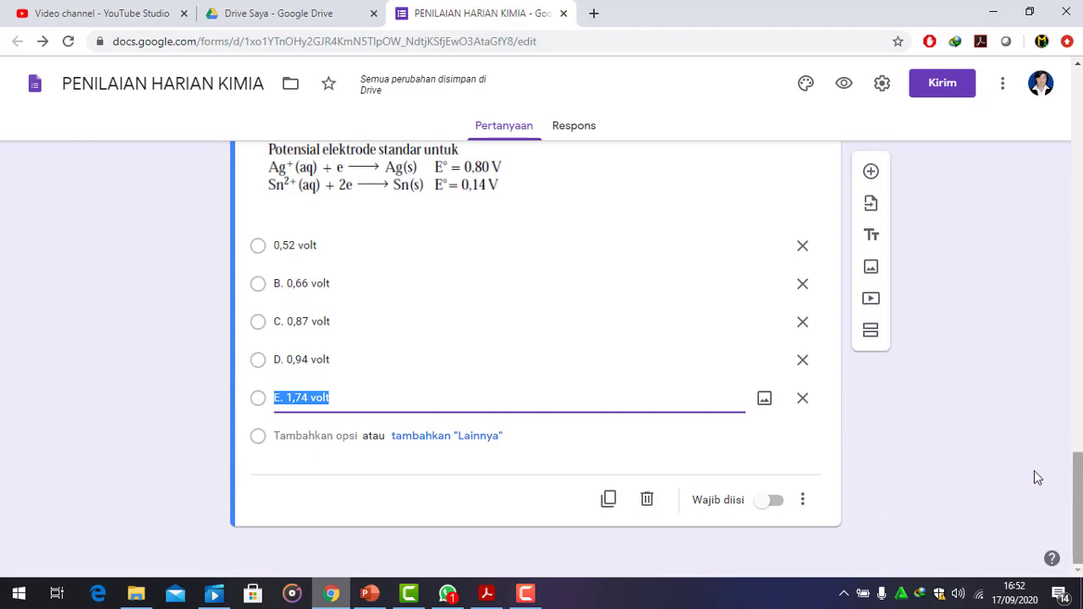
{"action": "left_click", "coordinate": [774, 499]}
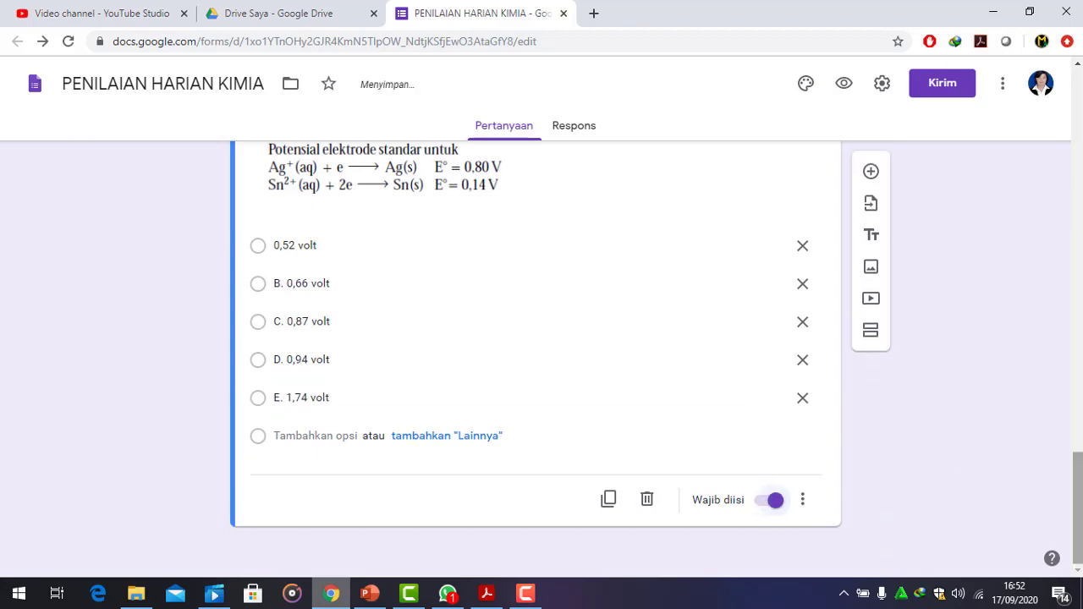
Turn the form into a quiz in the form settings and save the settings
{"action": "left_click_drag", "start_coordinate": [1076, 504], "coordinate": [1071, 144]}
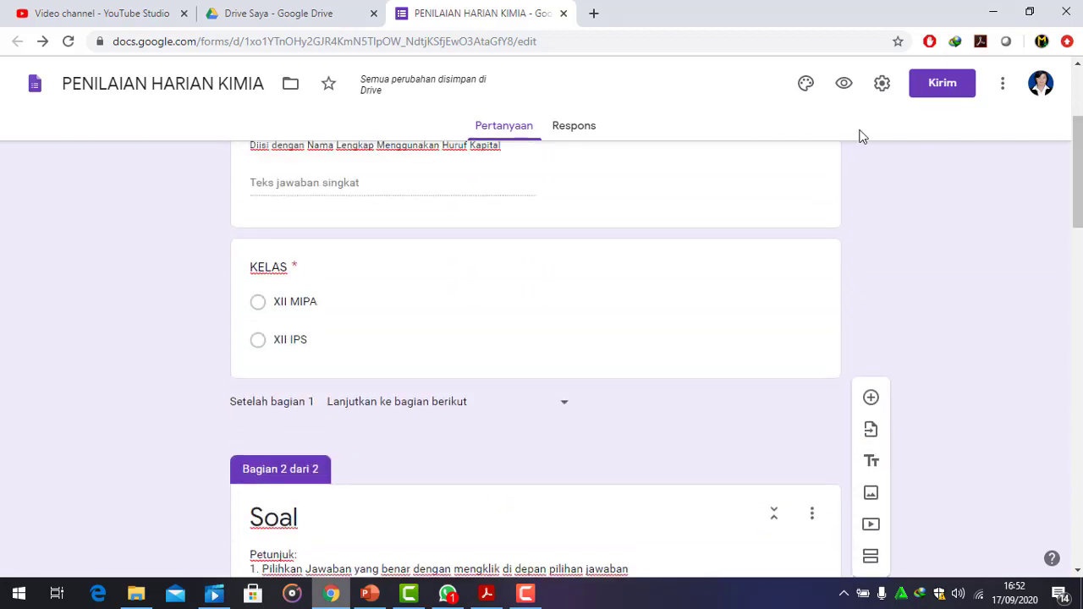
{"action": "left_click", "coordinate": [881, 87]}
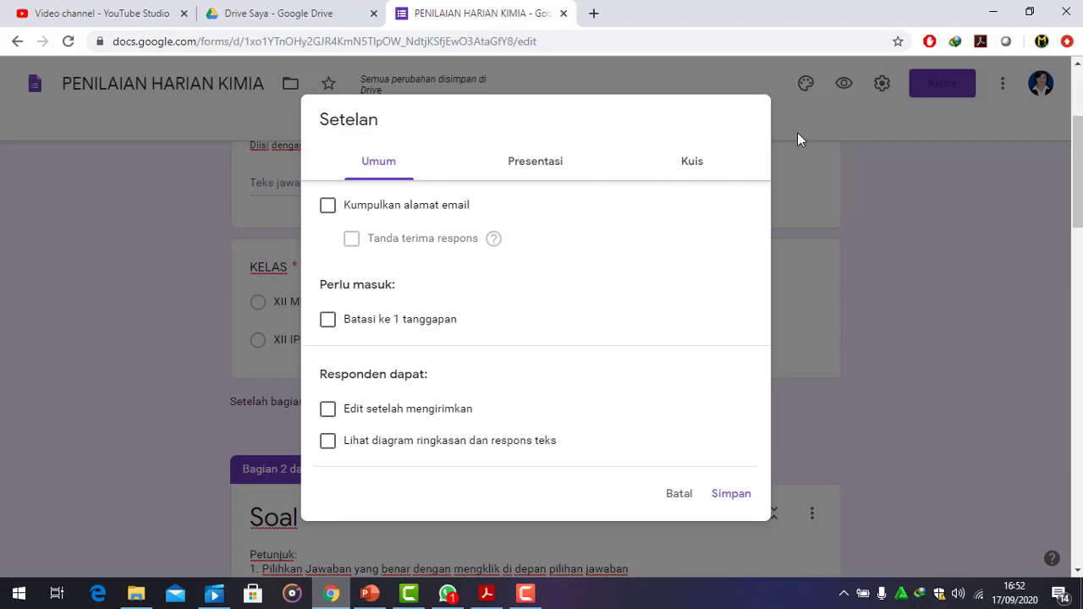
{"action": "left_click", "coordinate": [677, 495]}
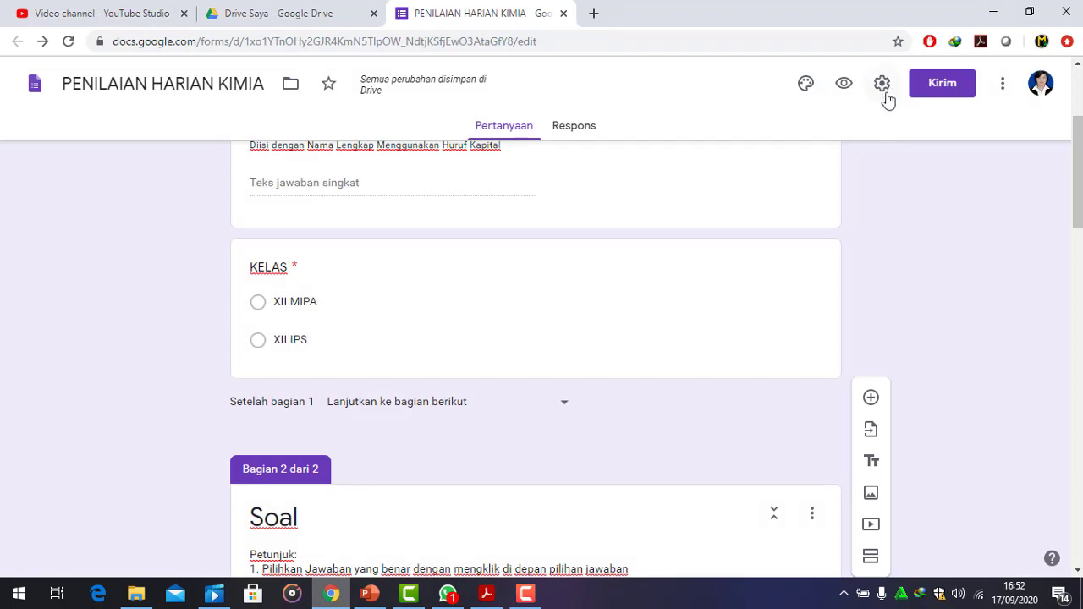
{"action": "left_click", "coordinate": [884, 95]}
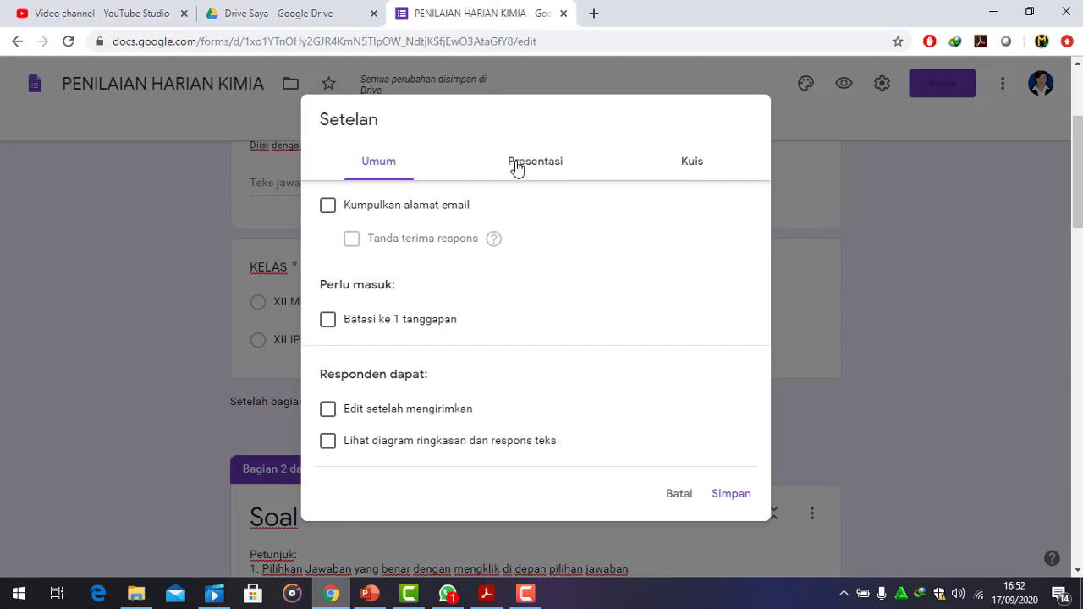
{"action": "left_click", "coordinate": [701, 165]}
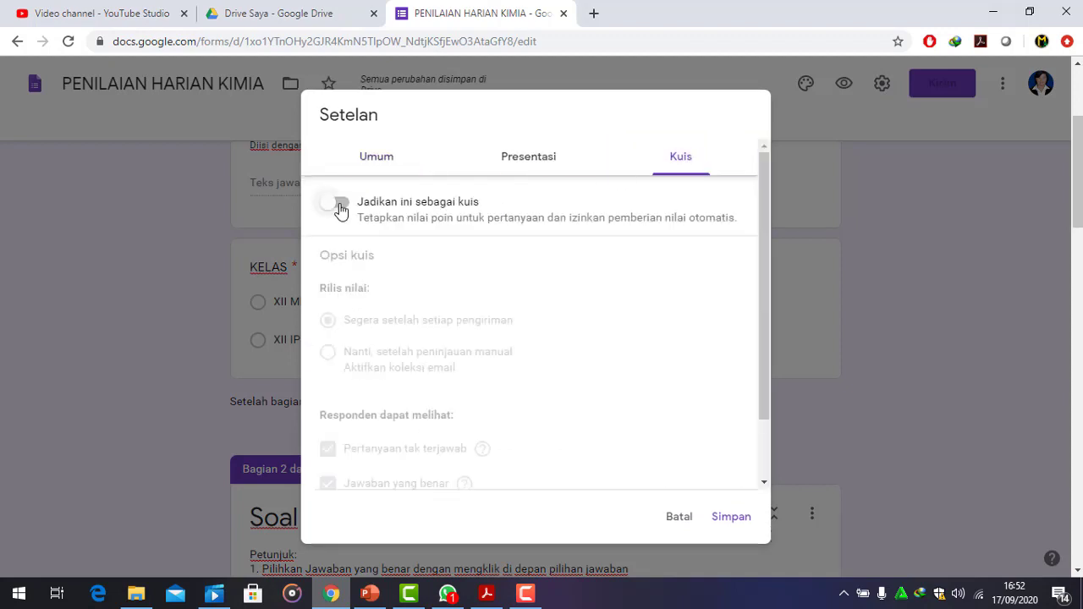
{"action": "left_click", "coordinate": [339, 204]}
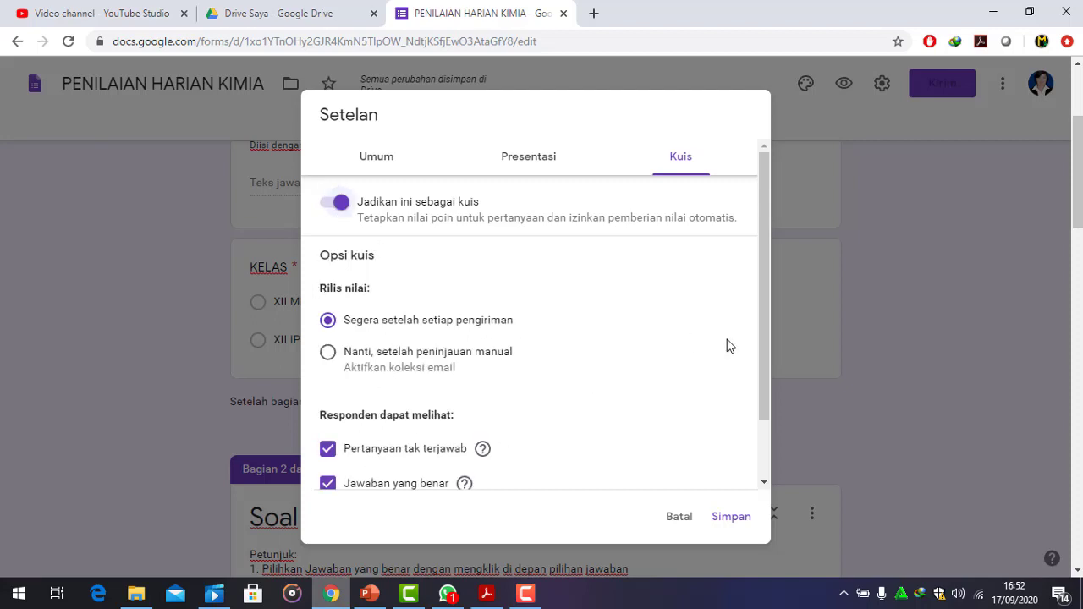
{"action": "left_click_drag", "start_coordinate": [760, 383], "coordinate": [757, 442]}
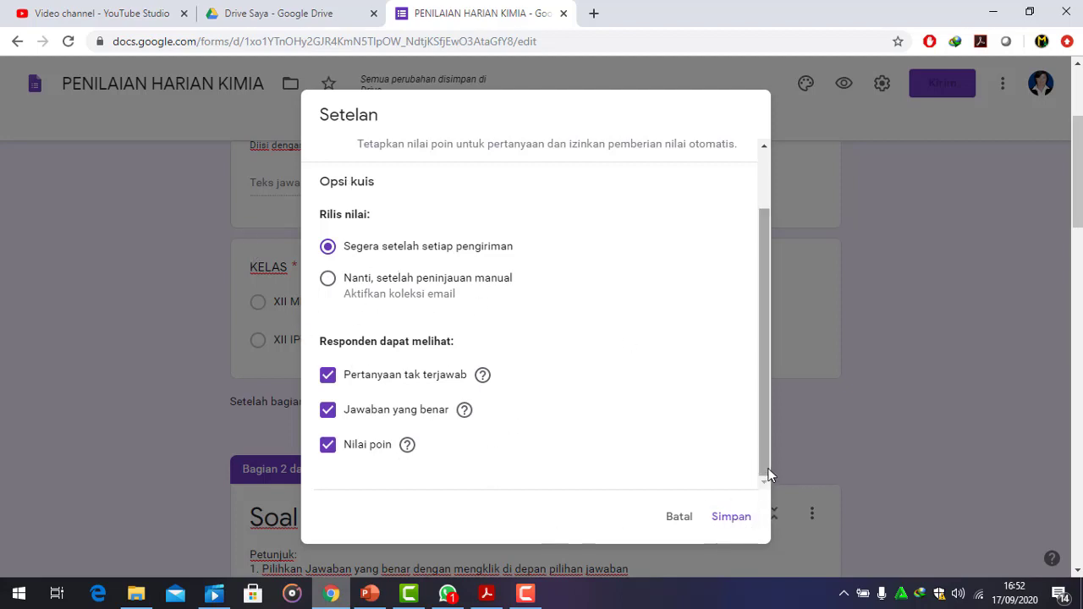
{"action": "mouse_move", "coordinate": [770, 475]}
{"action": "left_mouse_down"}
{"action": "mouse_move", "coordinate": [763, 432]}
{"action": "mouse_move", "coordinate": [763, 455]}
{"action": "left_mouse_up"}
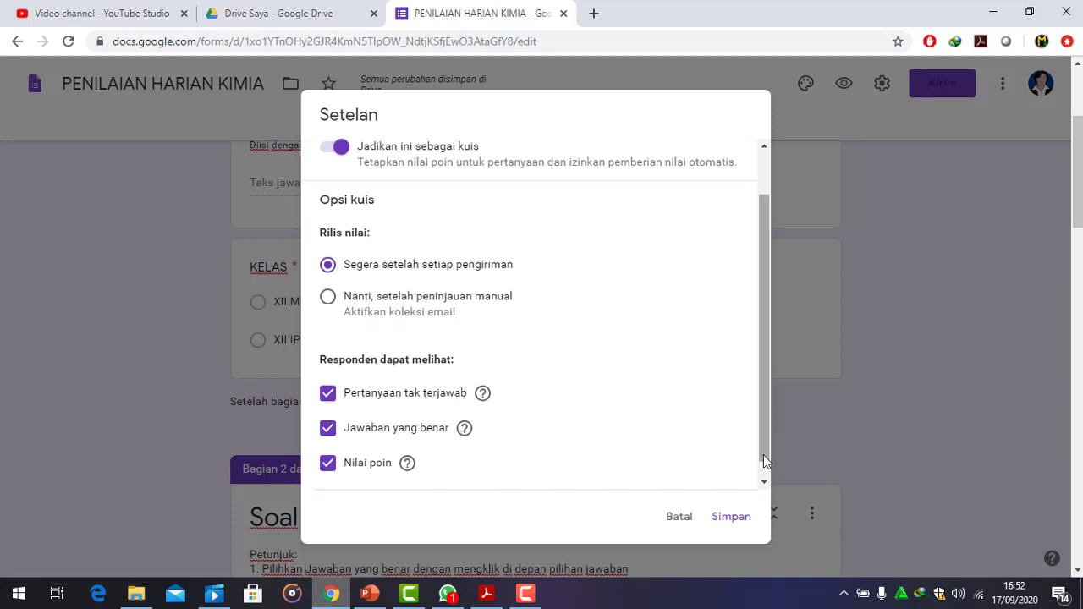
{"action": "left_click", "coordinate": [738, 517]}
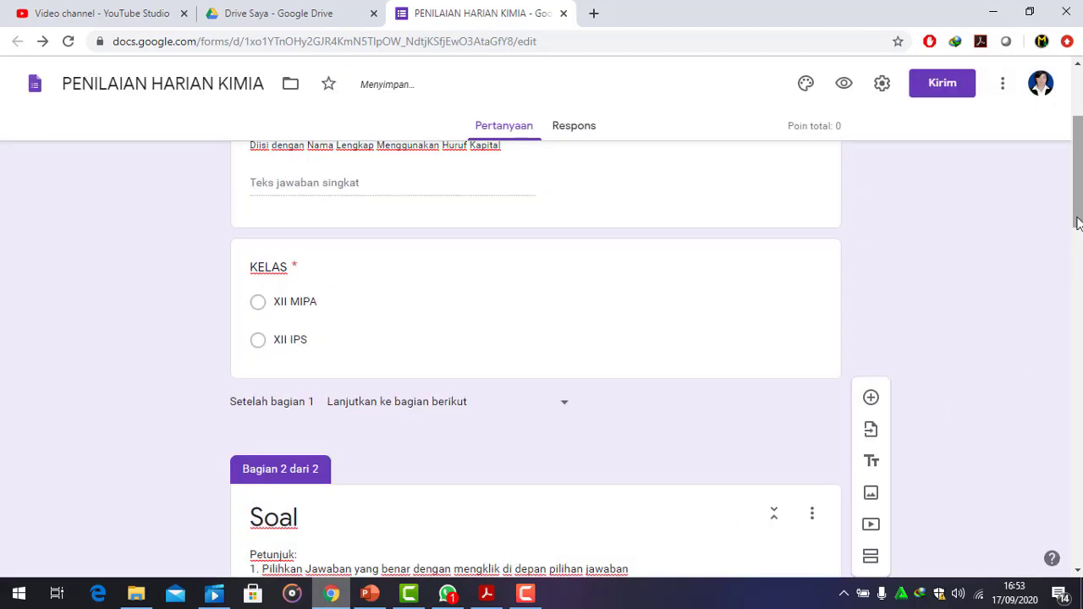
In question 1's answer key, set 25 points and mark "B. Cl2(g)" as the correct answer
{"action": "left_click_drag", "start_coordinate": [1078, 218], "coordinate": [1078, 359]}
{"action": "left_click", "coordinate": [456, 489]}
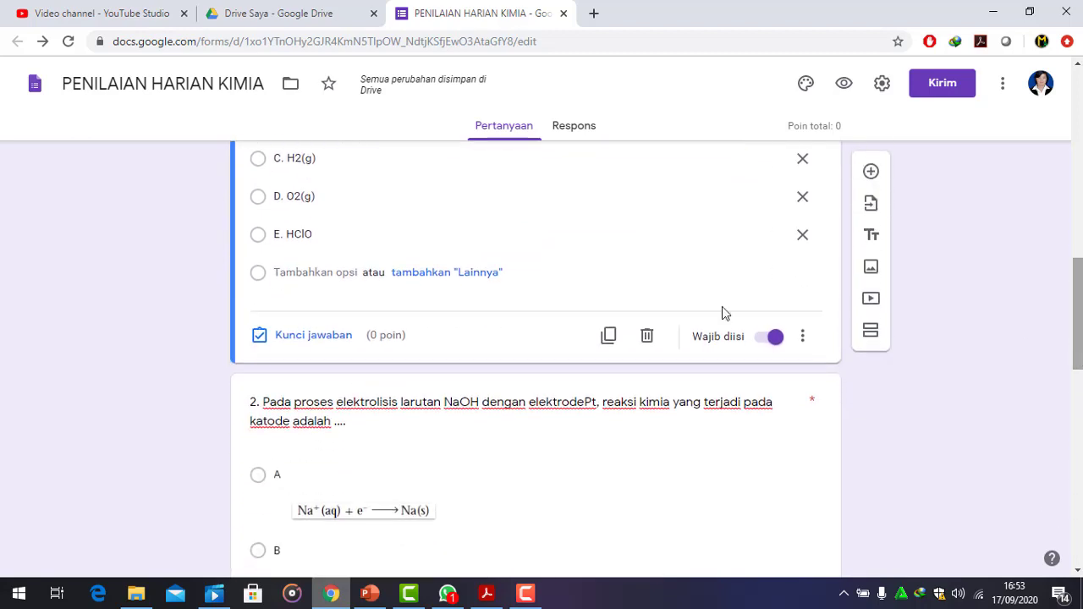
{"action": "left_click", "coordinate": [324, 342]}
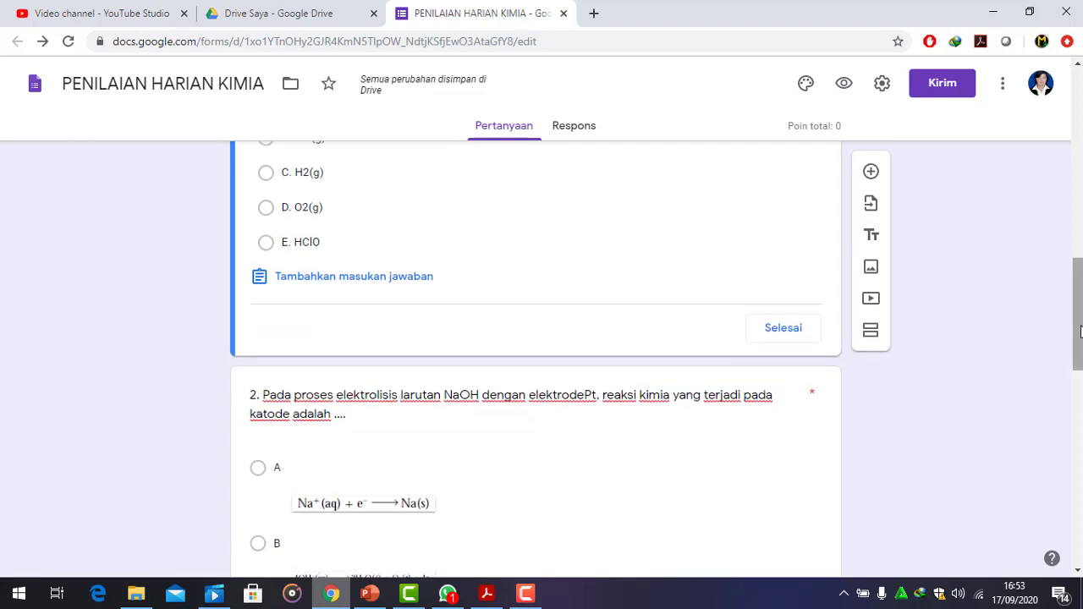
{"action": "scroll", "coordinate": [1080, 330], "scroll_direction": "up", "scroll_amount": 3}
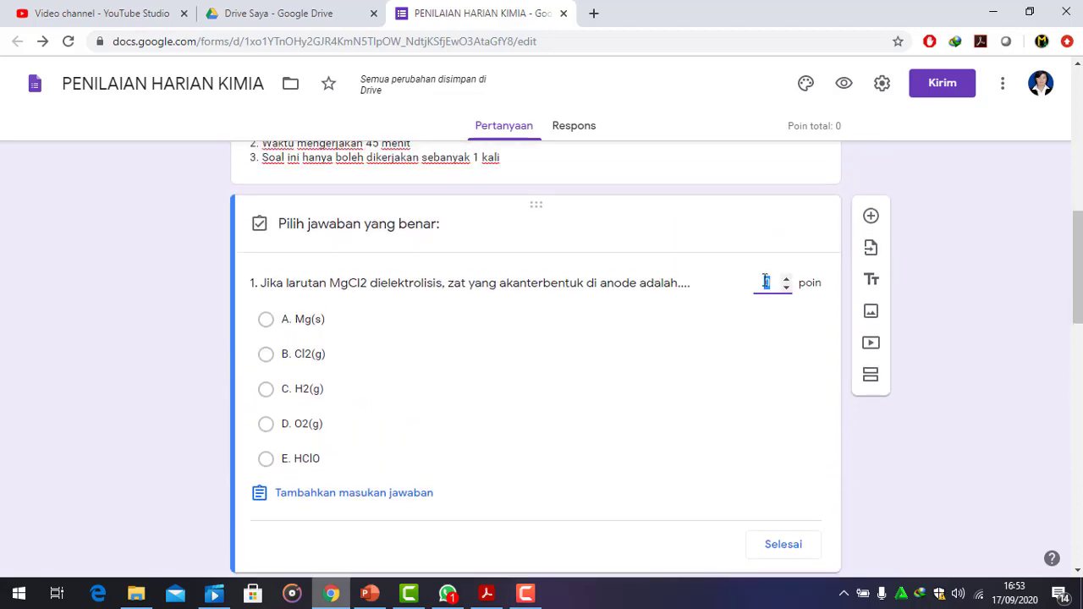
{"action": "left_click", "coordinate": [772, 282]}
{"action": "type", "text": "25"}
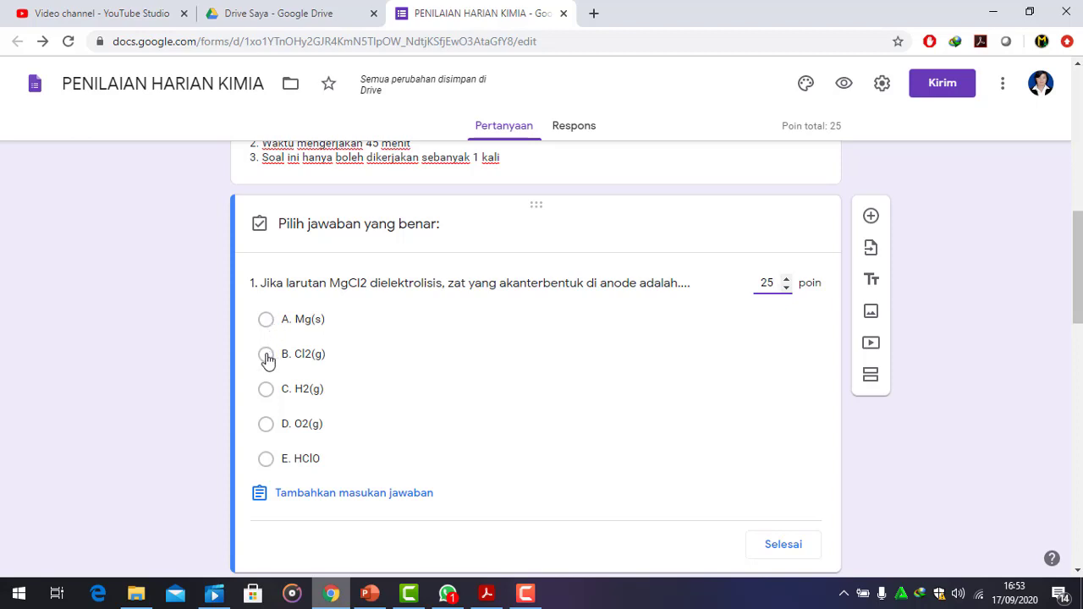
{"action": "left_click", "coordinate": [266, 354]}
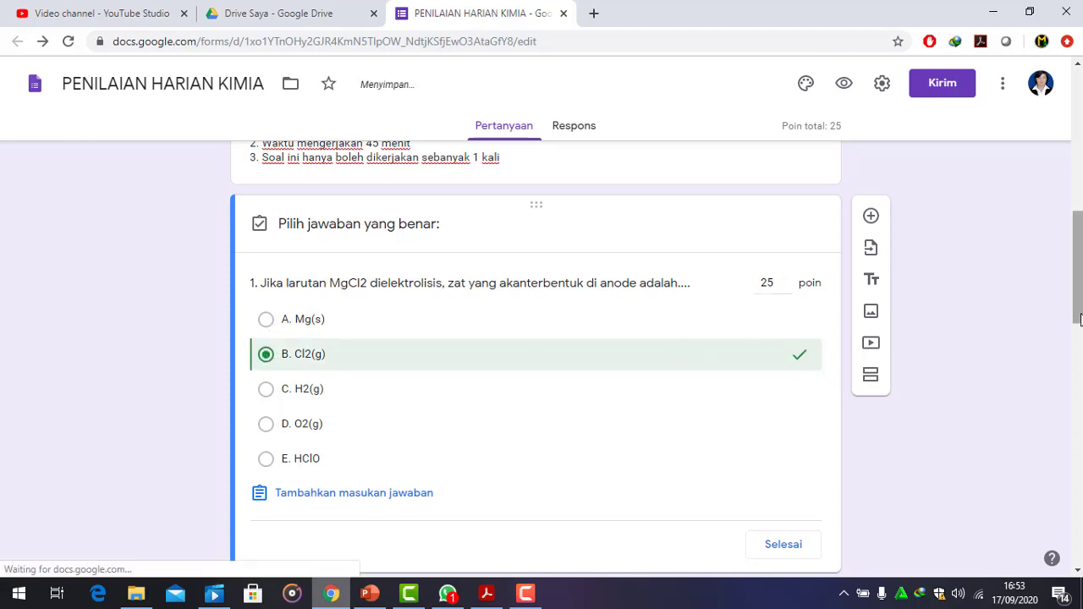
{"action": "scroll", "coordinate": [1077, 313], "scroll_direction": "down", "scroll_amount": 2}
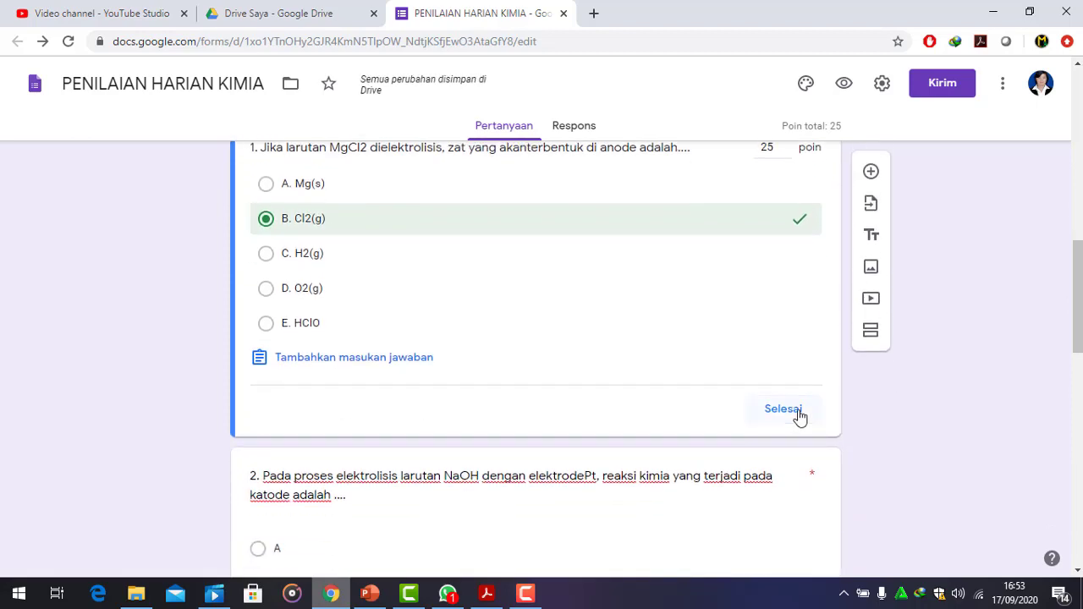
{"action": "left_click", "coordinate": [798, 414]}
Correct question 2's text by inserting a space so that it reads "elektrode Pt"
{"action": "left_click", "coordinate": [498, 500]}
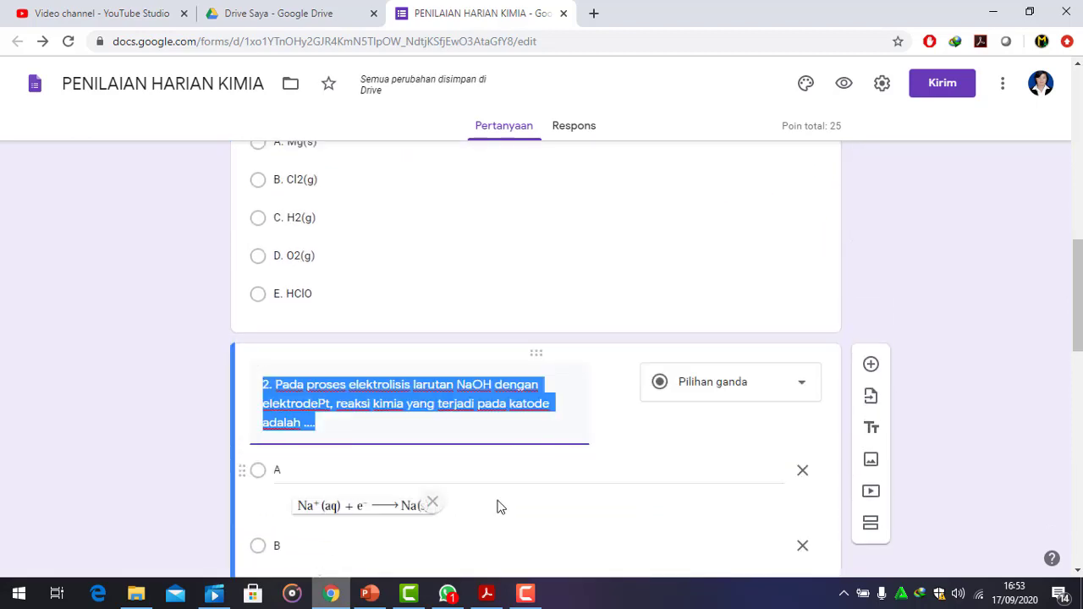
{"action": "left_click_drag", "start_coordinate": [1079, 289], "coordinate": [1079, 310]}
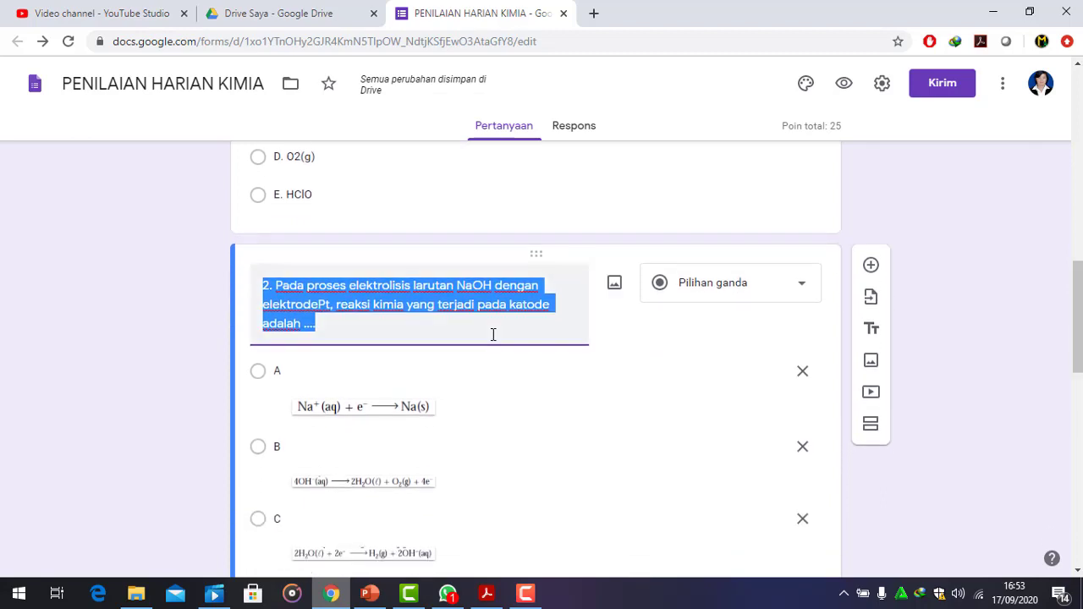
{"action": "left_click", "coordinate": [314, 303]}
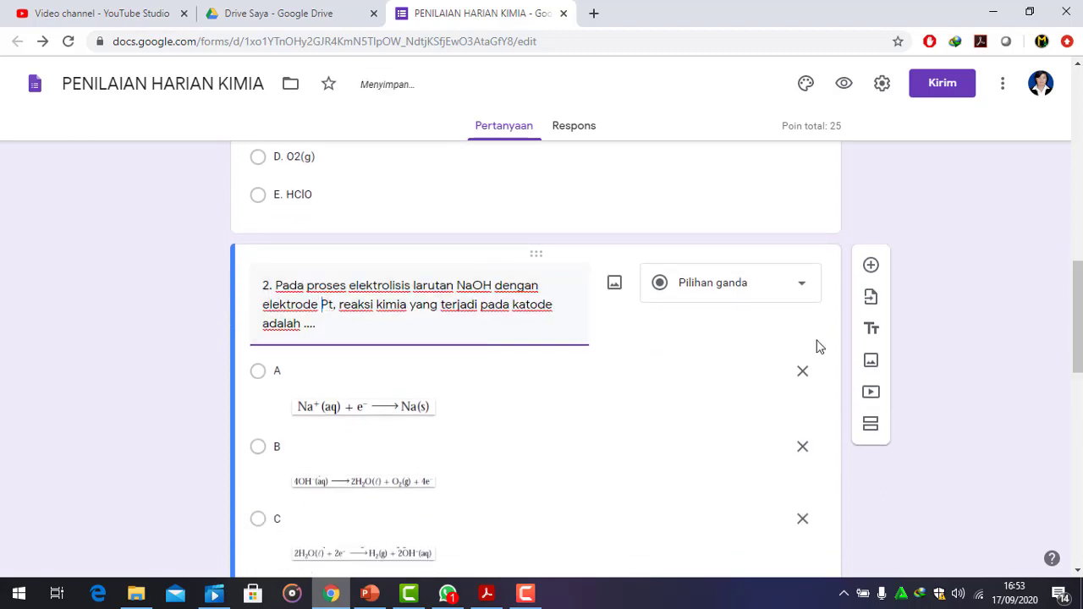
In question 2's answer key, set 25 points and mark option C as the correct answer
{"action": "left_click_drag", "start_coordinate": [1079, 310], "coordinate": [1080, 398]}
{"action": "left_click", "coordinate": [328, 398]}
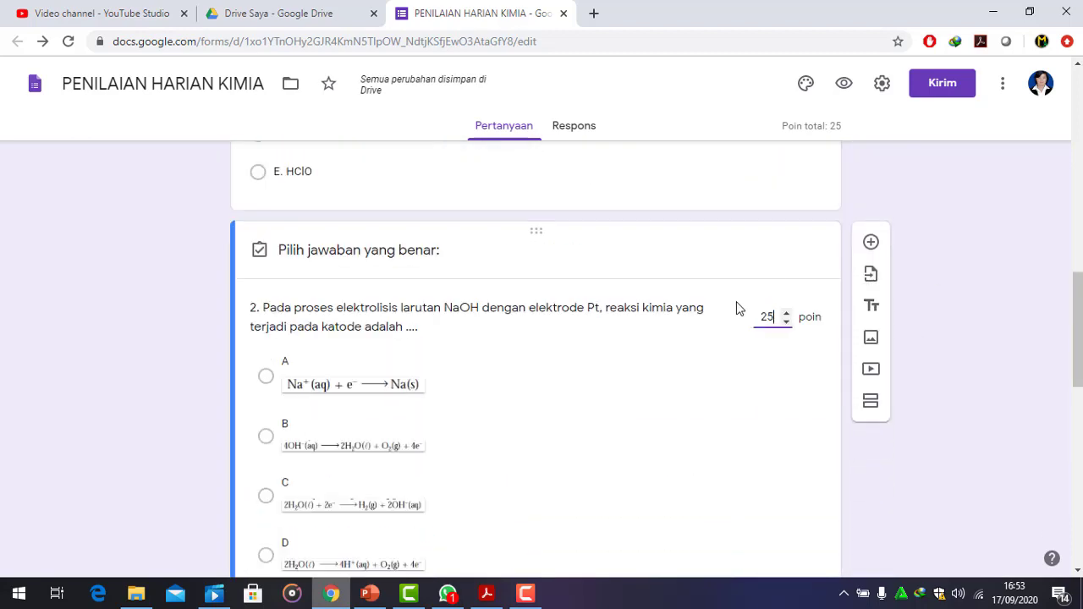
{"action": "type", "text": "25"}
{"action": "left_click_drag", "start_coordinate": [1075, 300], "coordinate": [1075, 314]}
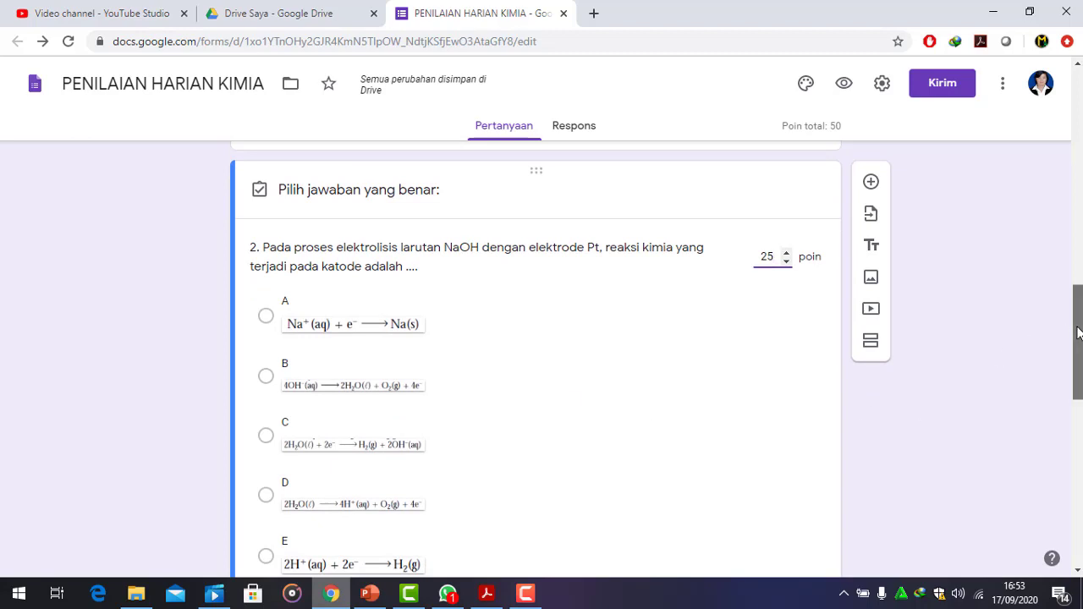
{"action": "left_click_drag", "start_coordinate": [1075, 321], "coordinate": [1077, 352]}
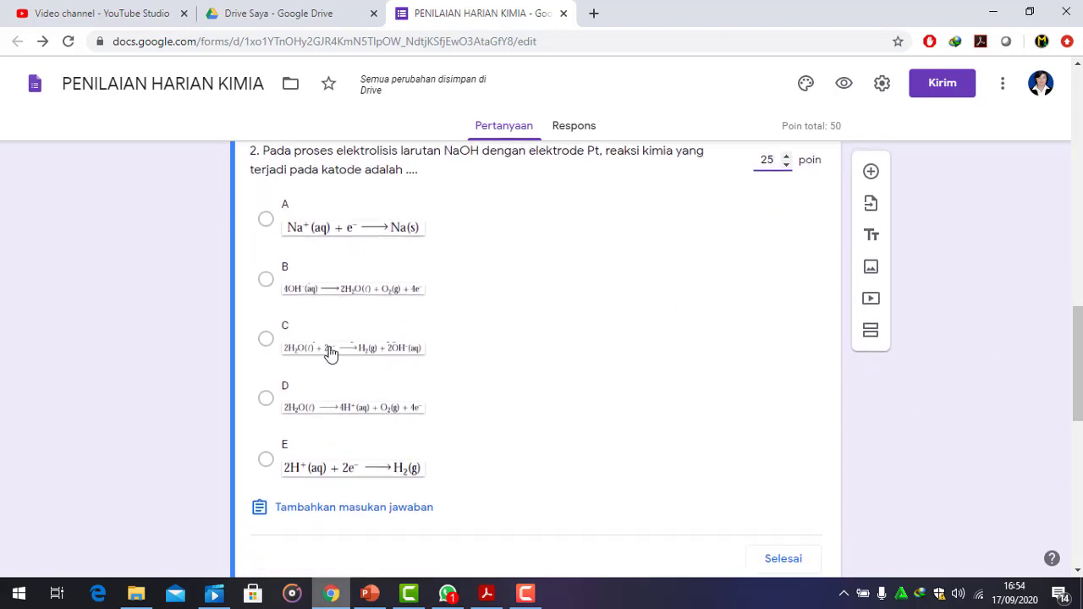
{"action": "left_click", "coordinate": [268, 345]}
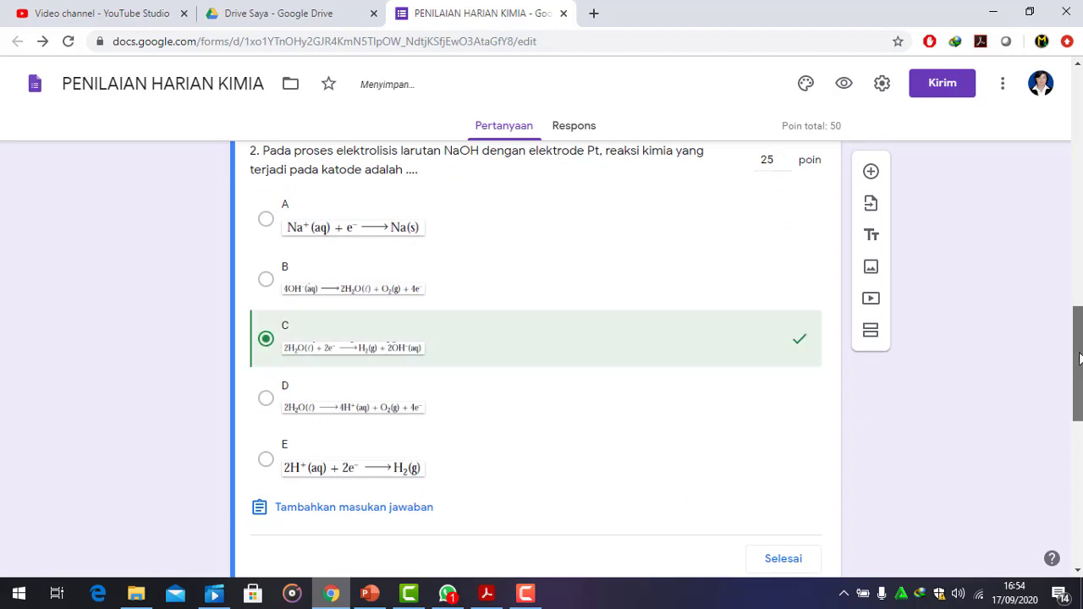
{"action": "left_click_drag", "start_coordinate": [1080, 358], "coordinate": [1079, 417]}
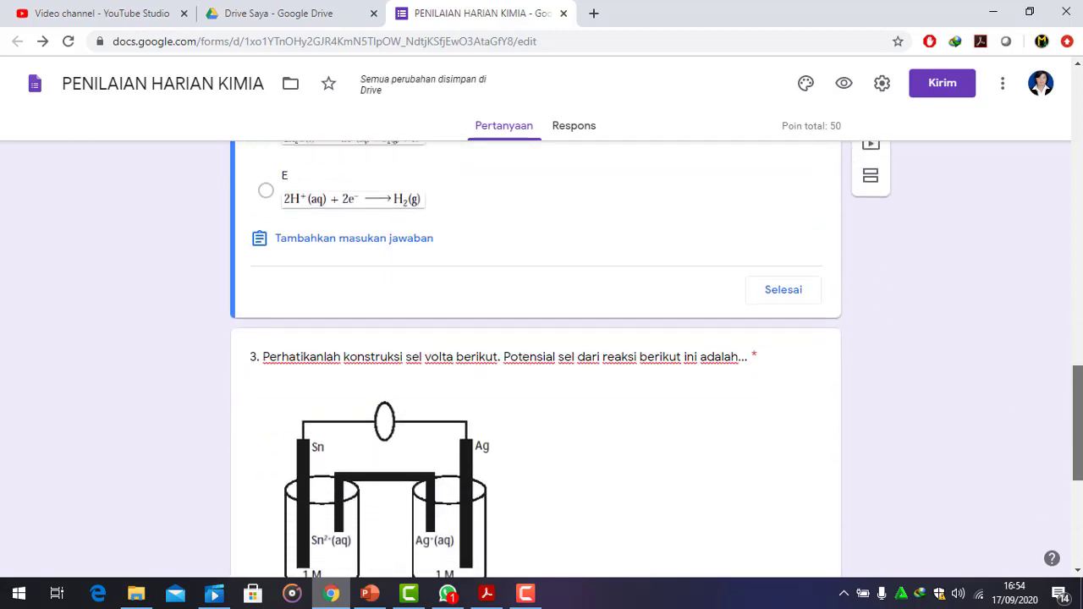
{"action": "left_click", "coordinate": [779, 289]}
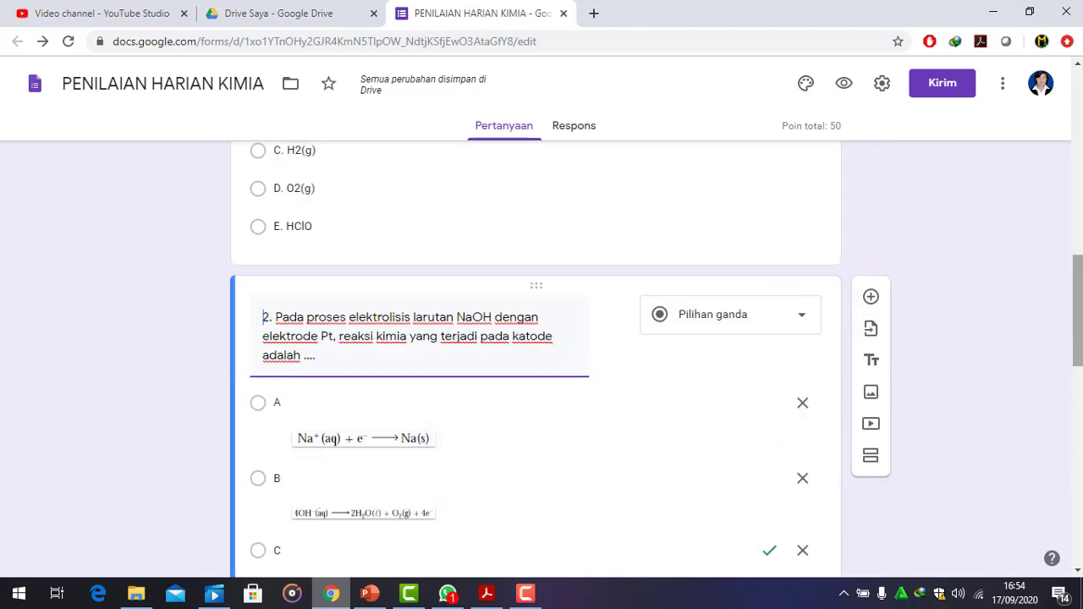
In question 3's answer key, set 25 points and mark "B. 0,66 volt" as the correct answer
{"action": "left_click_drag", "start_coordinate": [1079, 332], "coordinate": [1081, 500]}
{"action": "left_click", "coordinate": [631, 500]}
{"action": "left_click", "coordinate": [1079, 548]}
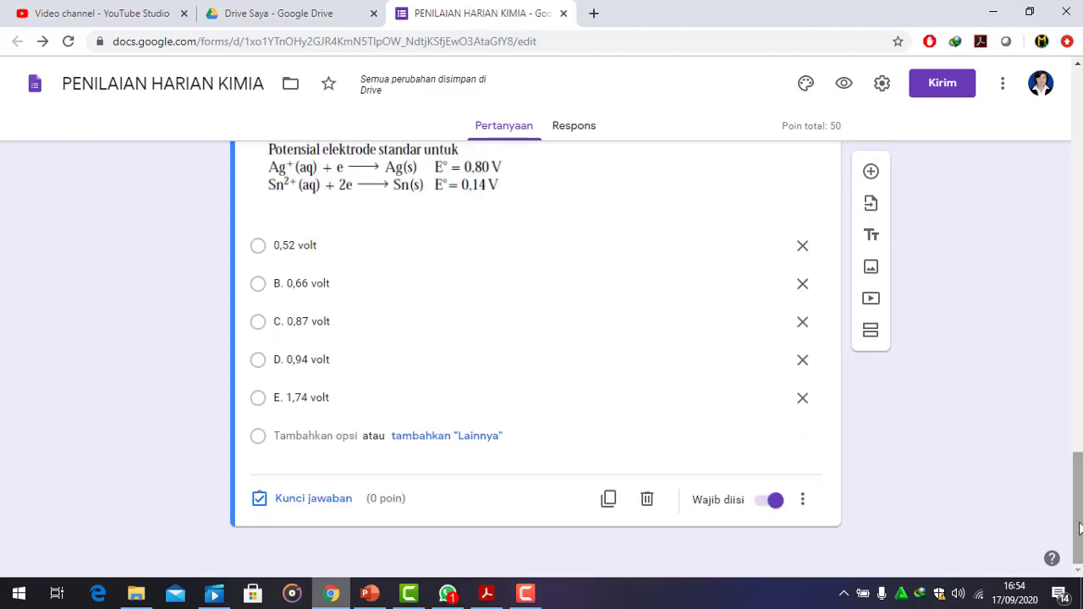
{"action": "left_click", "coordinate": [324, 503]}
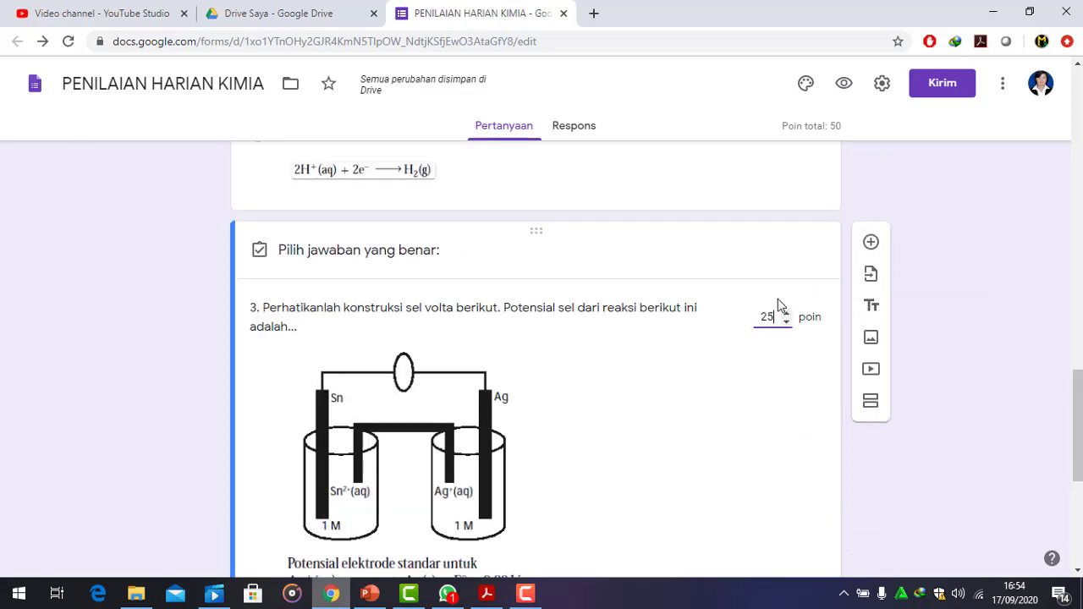
{"action": "mouse_move", "coordinate": [1078, 409]}
{"action": "left_mouse_down"}
{"action": "mouse_move", "coordinate": [1079, 450]}
{"action": "mouse_move", "coordinate": [1080, 428]}
{"action": "left_mouse_up"}
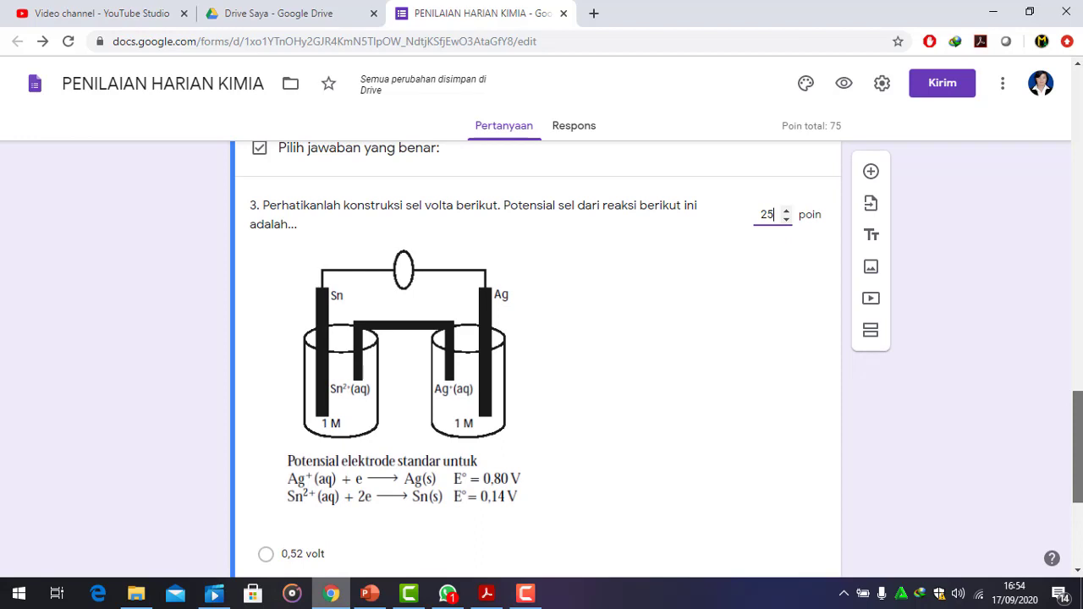
{"action": "left_click_drag", "start_coordinate": [1078, 446], "coordinate": [1079, 492]}
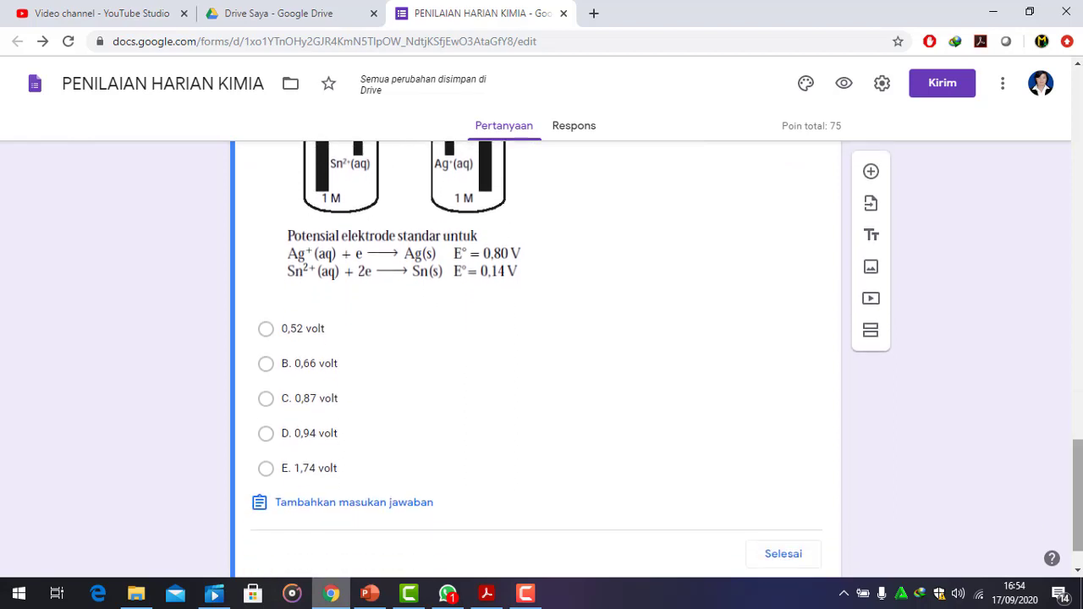
{"action": "left_click", "coordinate": [266, 365]}
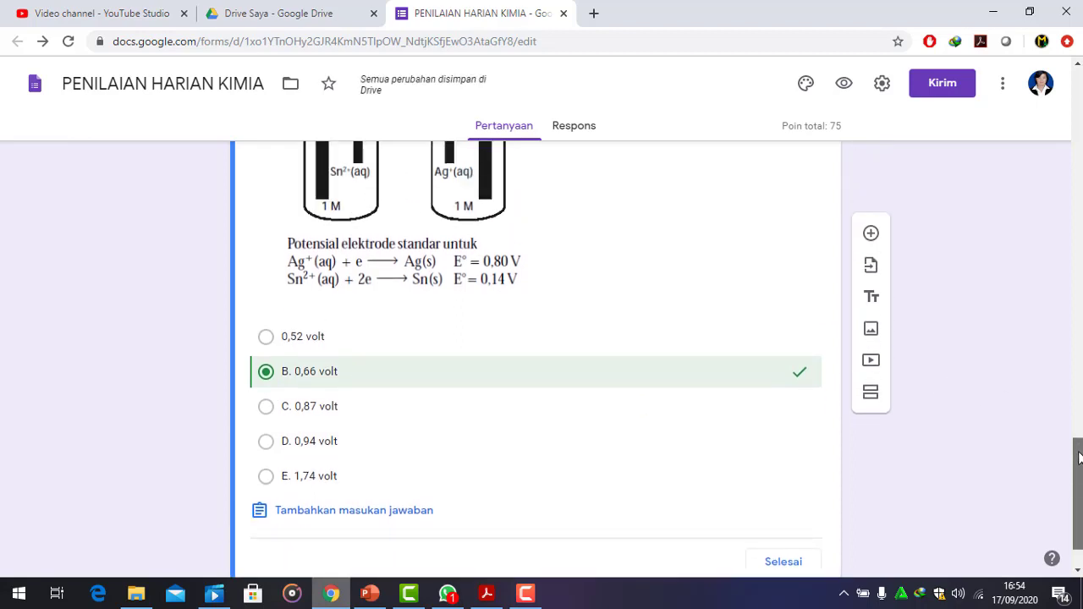
{"action": "left_click_drag", "start_coordinate": [1077, 465], "coordinate": [1079, 485]}
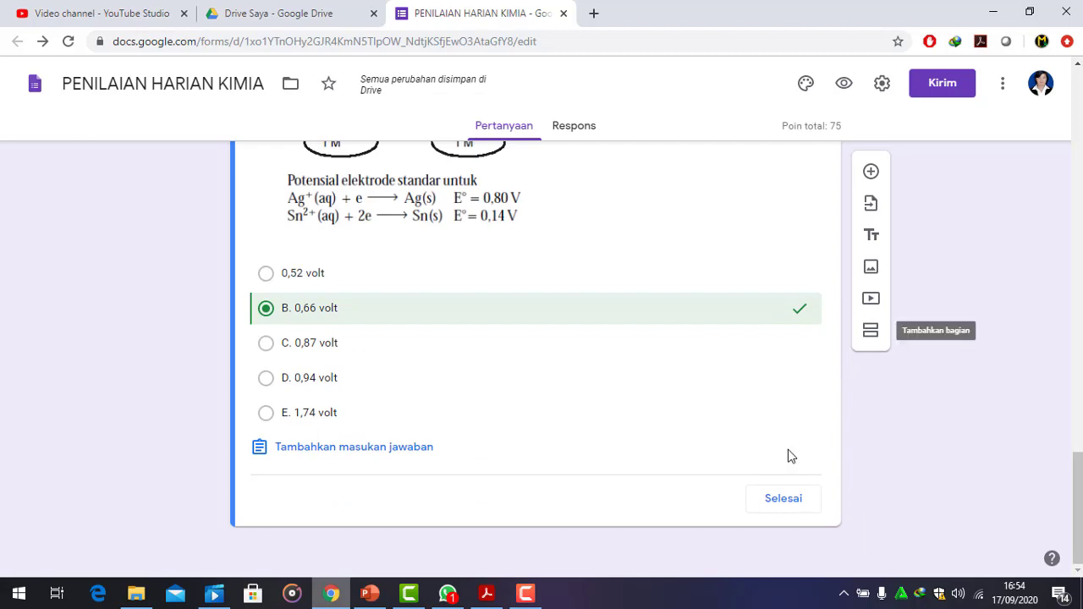
{"action": "left_click", "coordinate": [790, 505]}
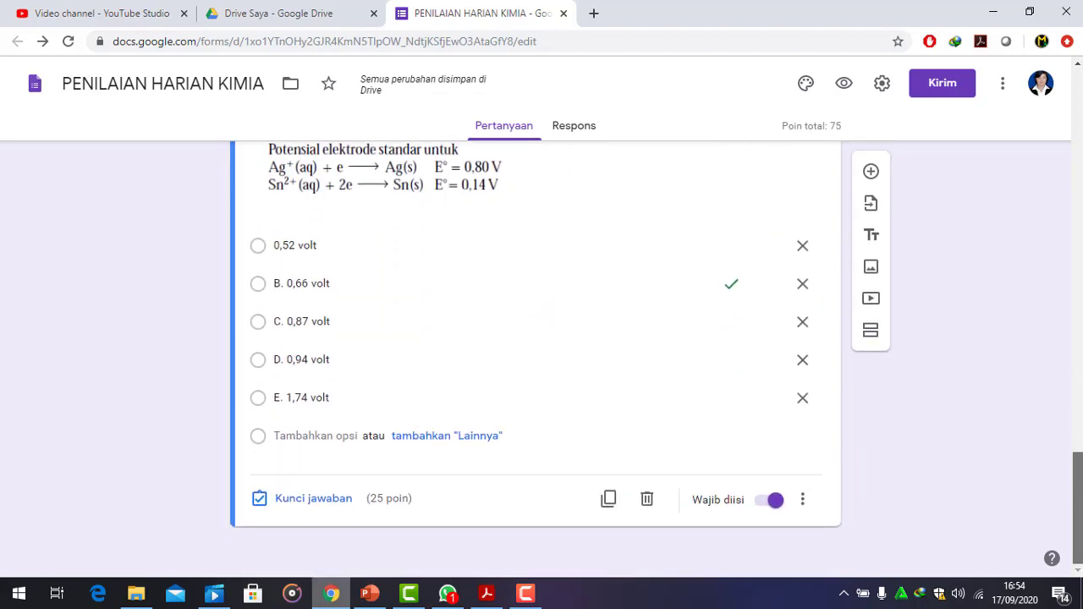
Open the form's theme options
{"action": "left_click_drag", "start_coordinate": [1080, 531], "coordinate": [1079, 382]}
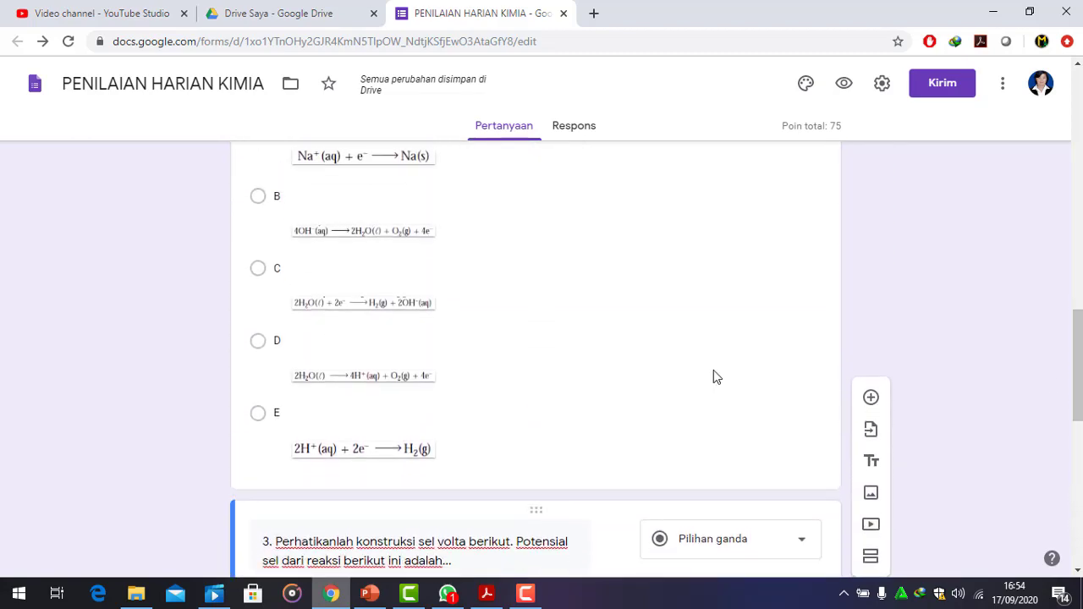
{"action": "left_click", "coordinate": [629, 382]}
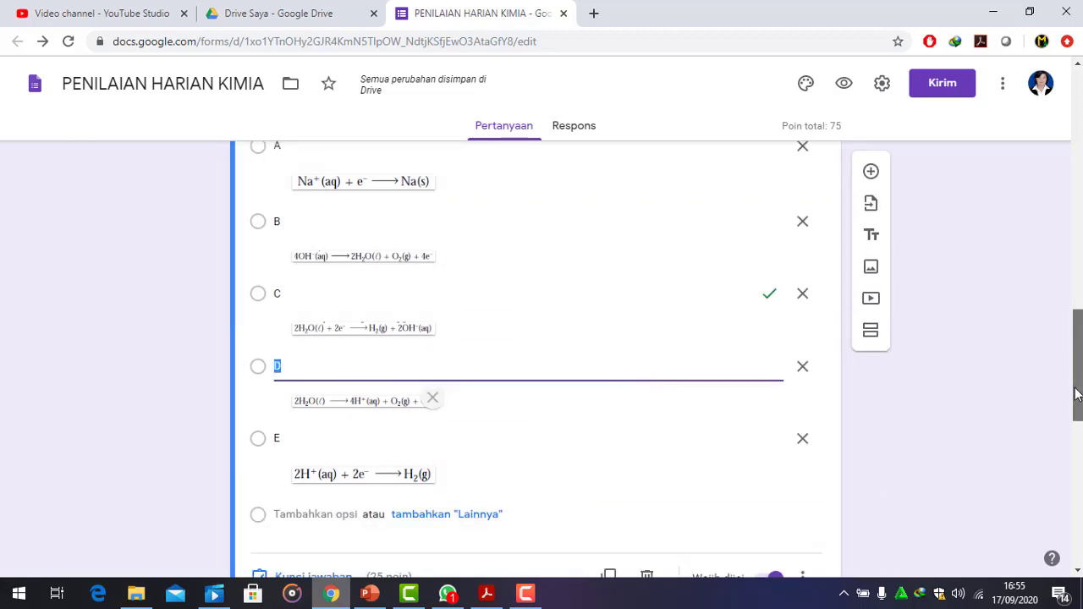
{"action": "left_click_drag", "start_coordinate": [1076, 382], "coordinate": [1046, 135]}
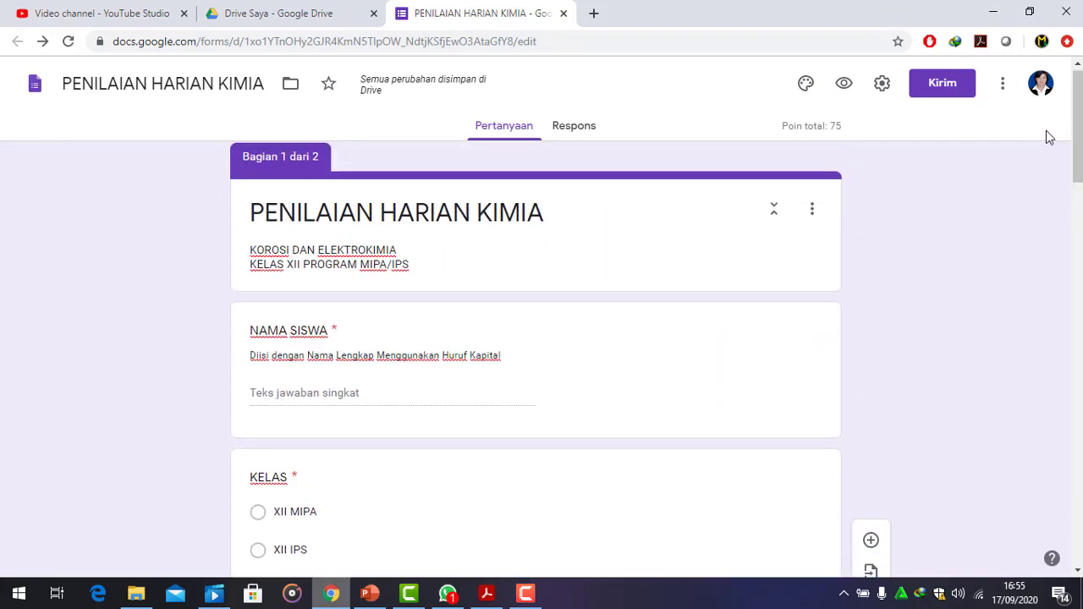
{"action": "left_click", "coordinate": [806, 88]}
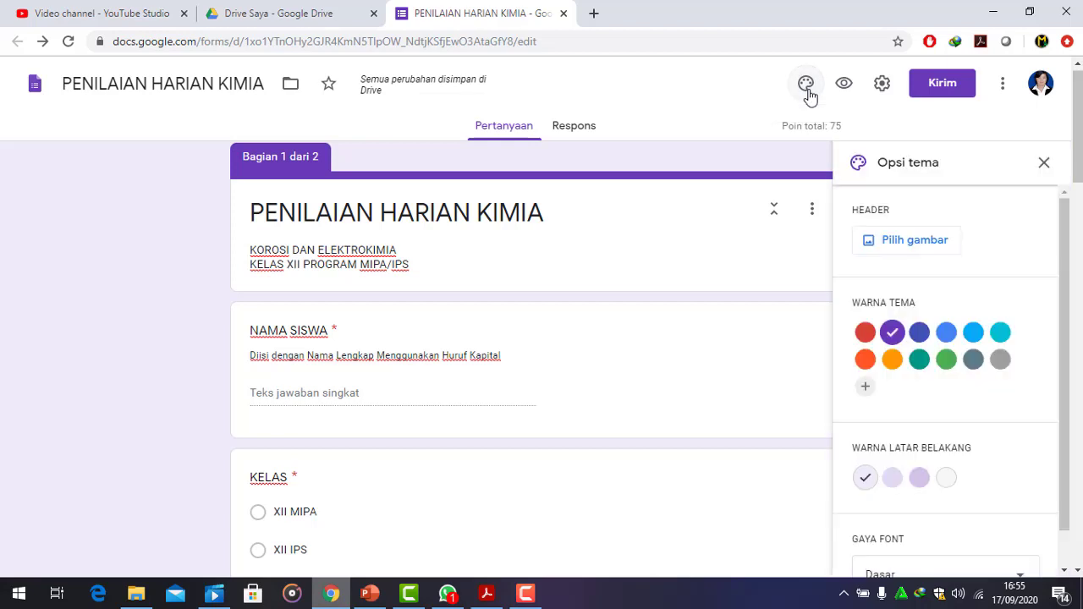
Insert the train illustration with green hills from the Khusus anak-anak theme category as the form's header image
{"action": "left_click", "coordinate": [905, 244]}
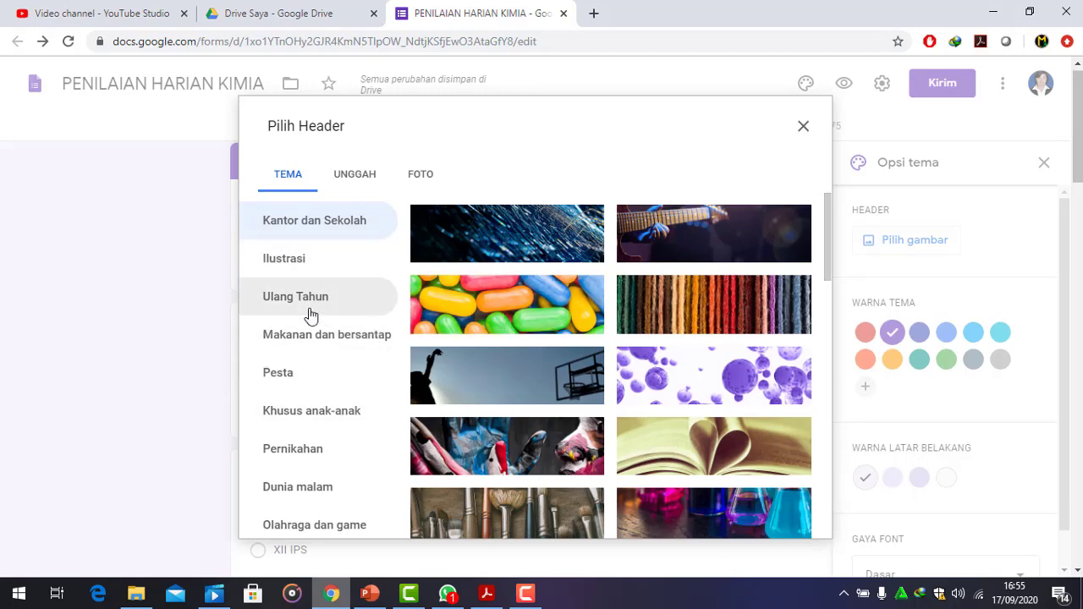
{"action": "left_click", "coordinate": [283, 410]}
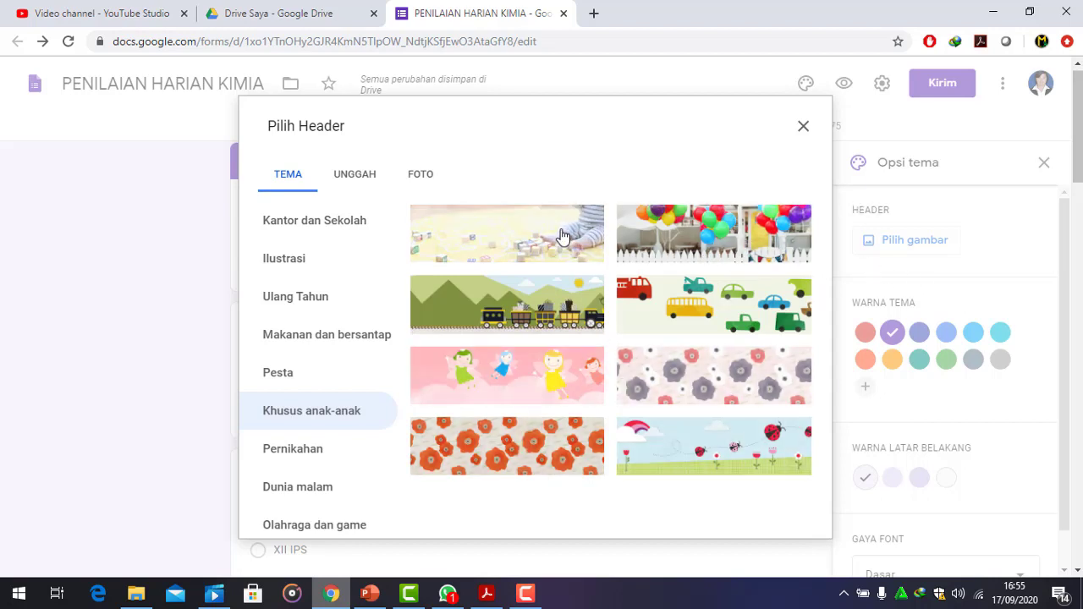
{"action": "left_click", "coordinate": [518, 316]}
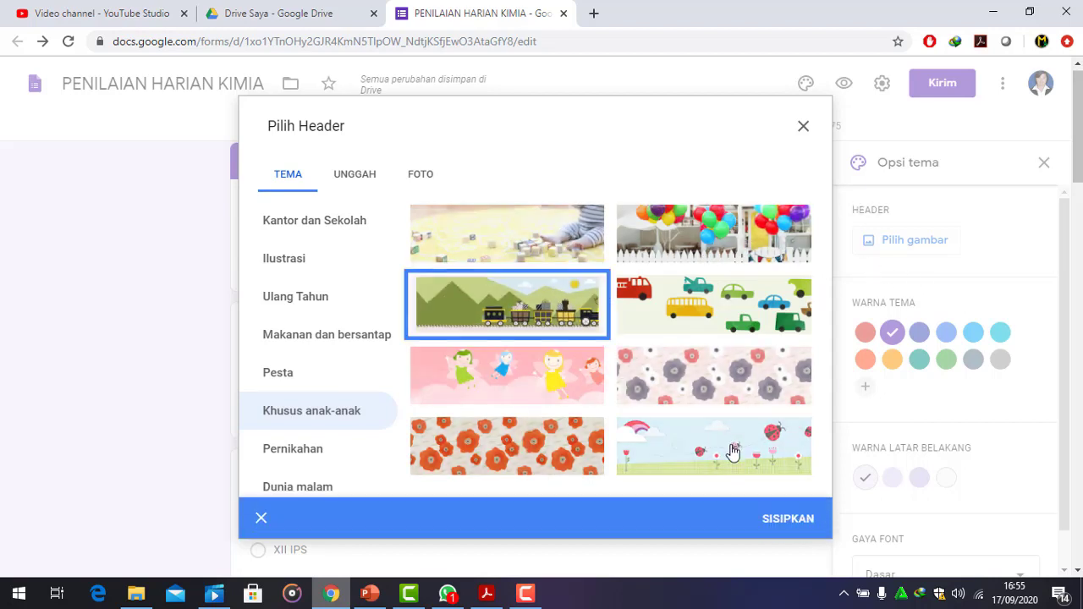
{"action": "left_click", "coordinate": [790, 518]}
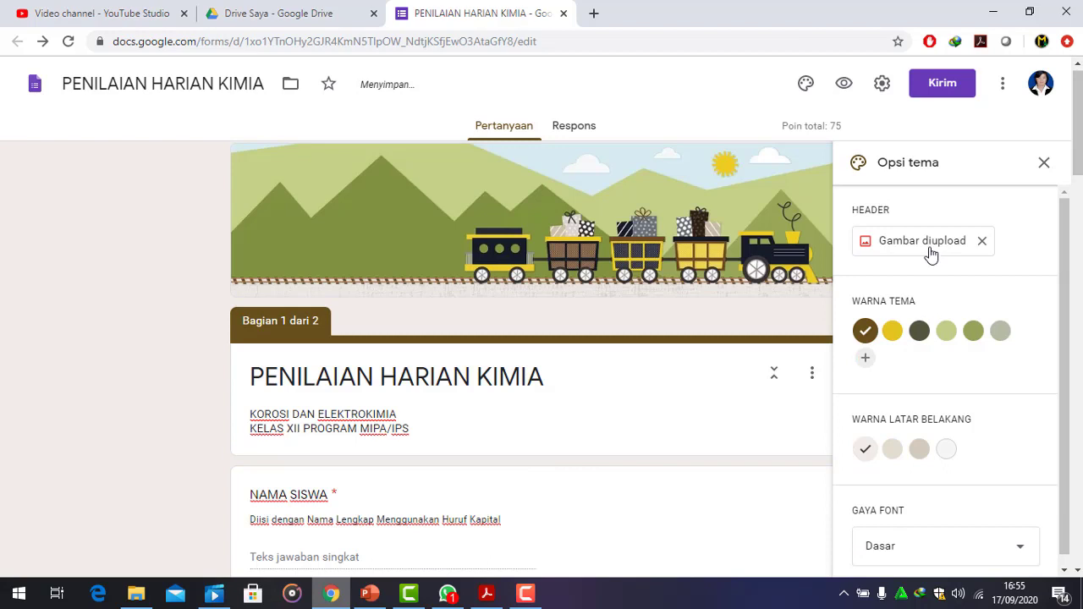
Start uploading a custom header image and browse to the Background folder on DATA (D:)
{"action": "left_click", "coordinate": [922, 241]}
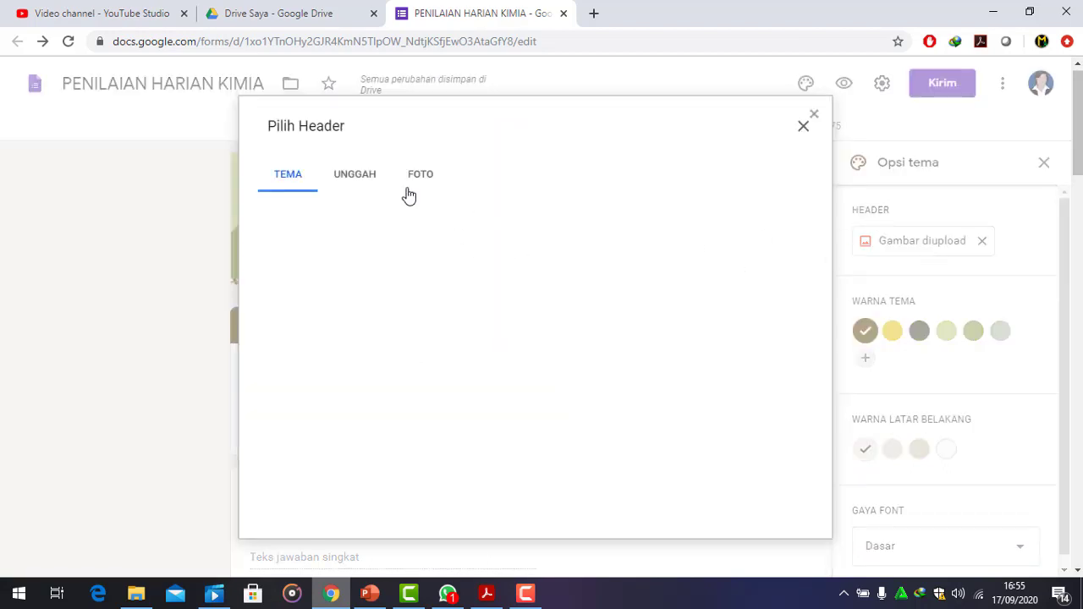
{"action": "left_click", "coordinate": [364, 187]}
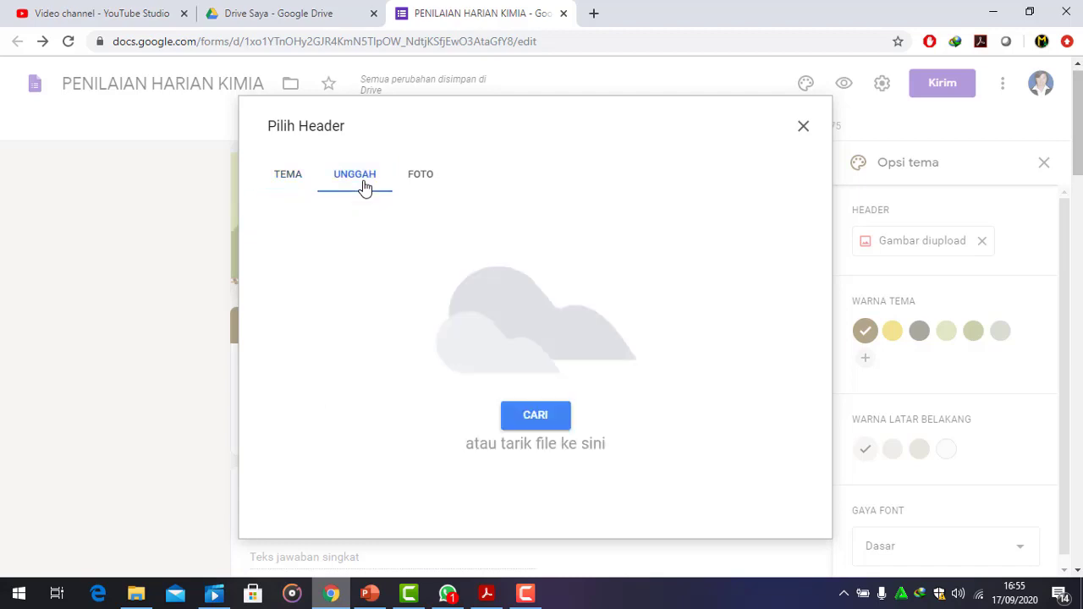
{"action": "left_click", "coordinate": [556, 425]}
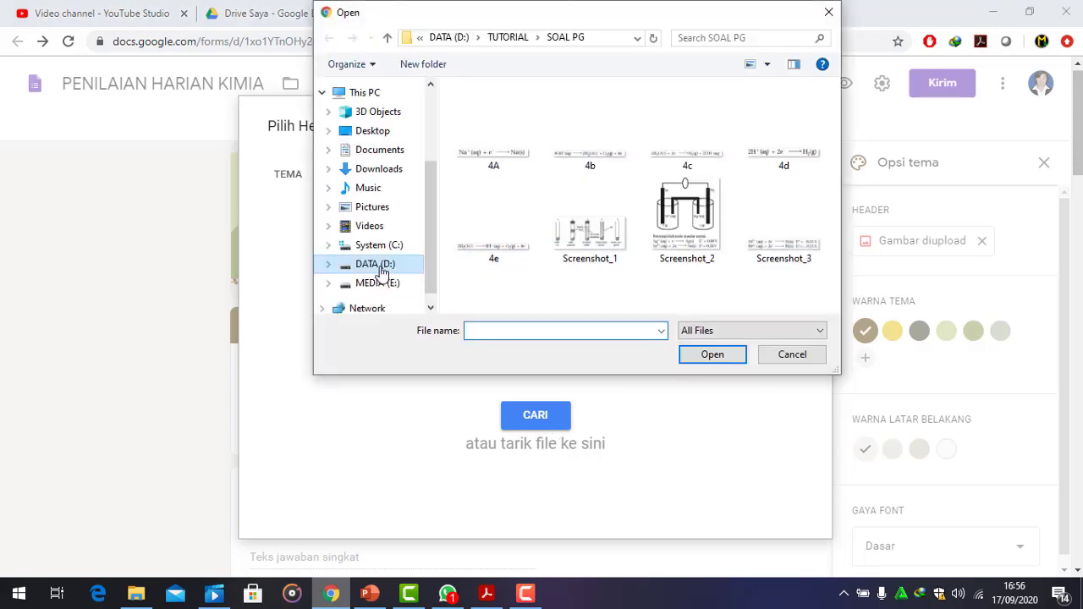
{"action": "left_click", "coordinate": [379, 269]}
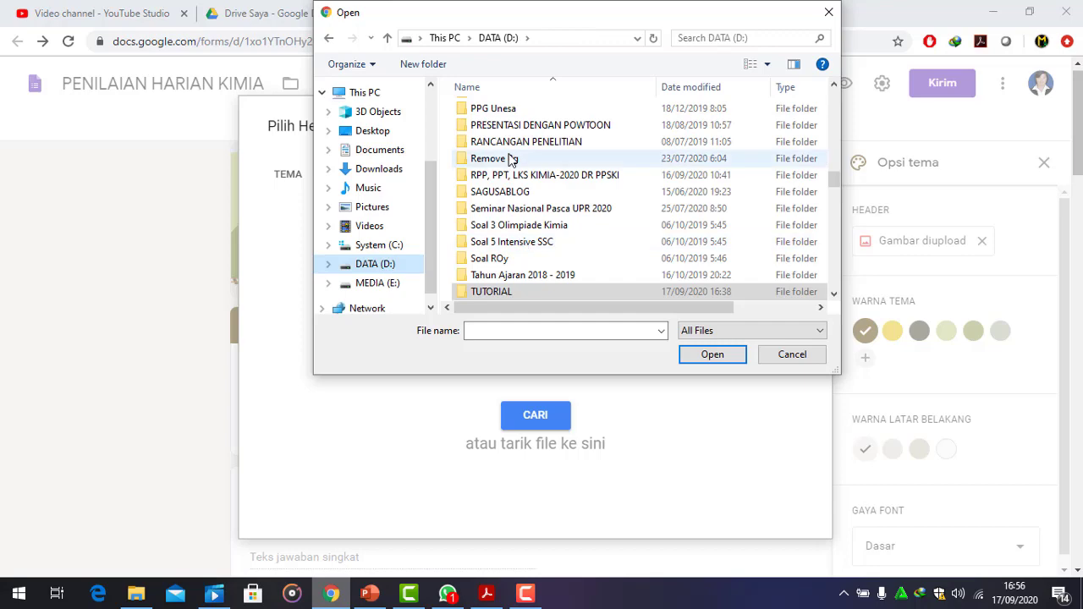
{"action": "left_click_drag", "start_coordinate": [834, 178], "coordinate": [829, 84]}
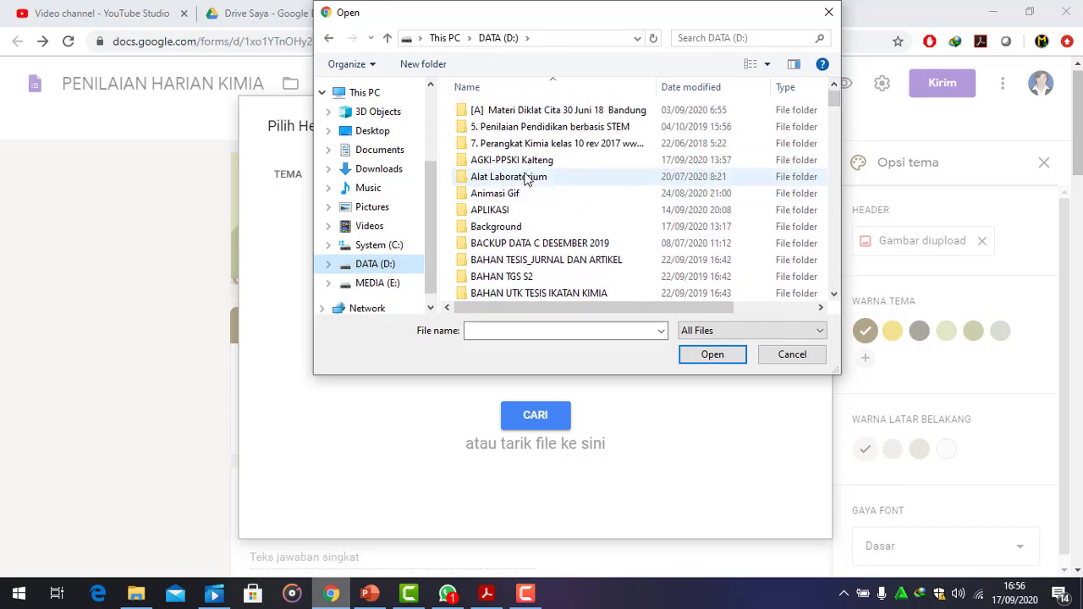
{"action": "double_click", "coordinate": [515, 228]}
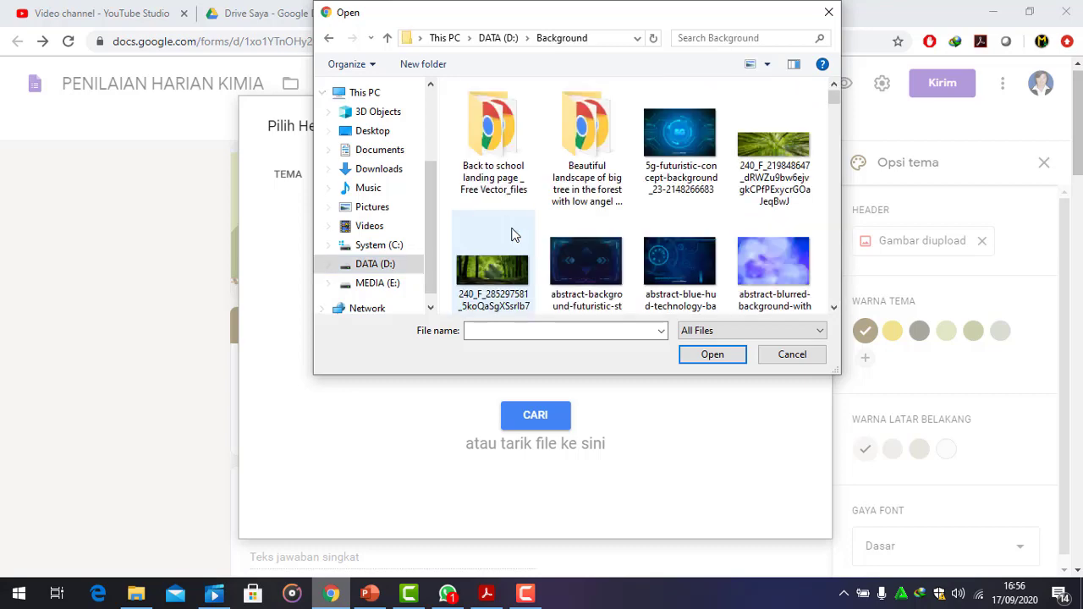
Upload the laboratory photo with a flask of red liquid as the header, moving the crop area slightly upward before finishing
{"action": "left_click_drag", "start_coordinate": [834, 102], "coordinate": [834, 144]}
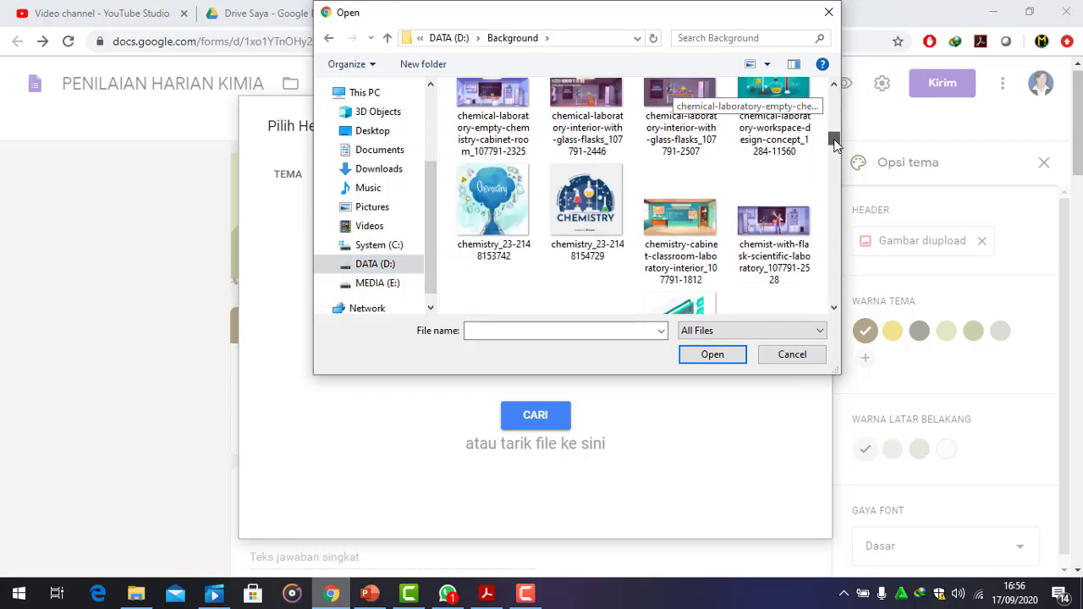
{"action": "scroll", "coordinate": [834, 143], "scroll_direction": "down", "scroll_amount": 3}
{"action": "scroll", "coordinate": [834, 147], "scroll_direction": "down", "scroll_amount": 5}
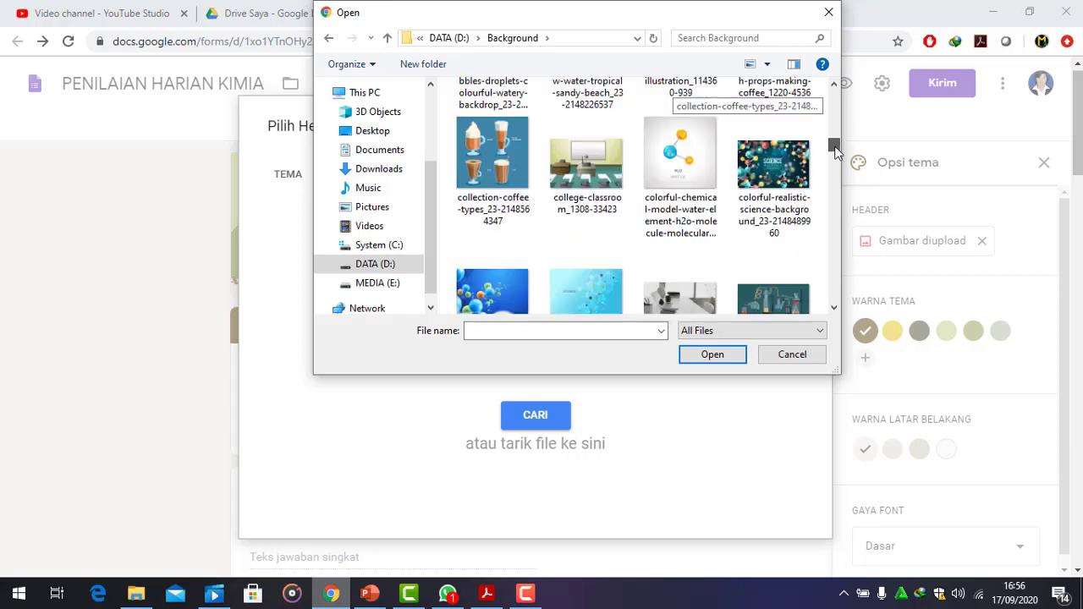
{"action": "scroll", "coordinate": [836, 152], "scroll_direction": "down", "scroll_amount": 12}
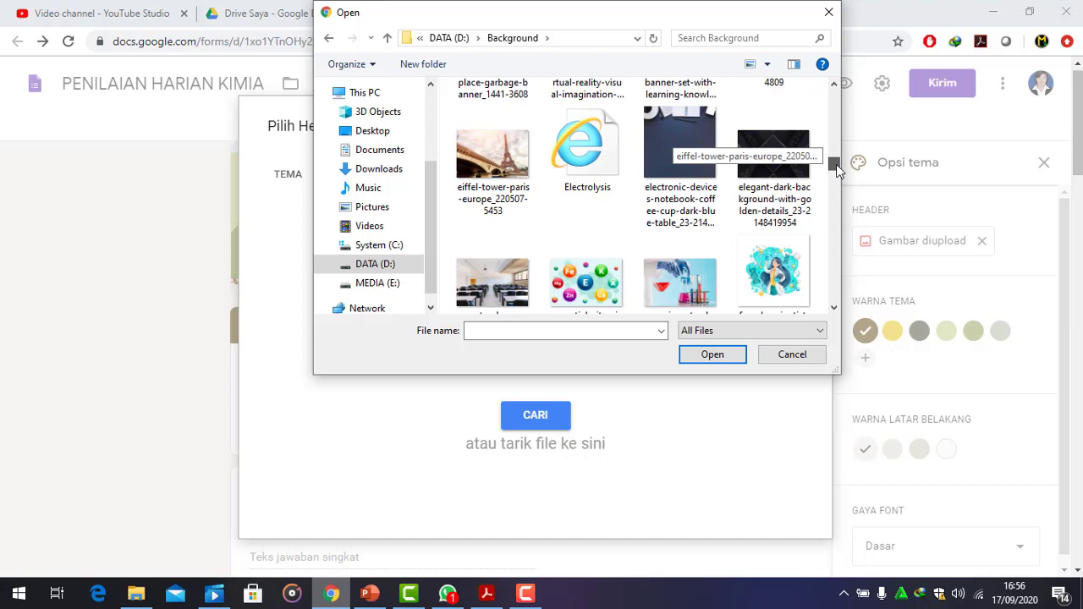
{"action": "left_click", "coordinate": [690, 288]}
{"action": "left_click", "coordinate": [712, 355]}
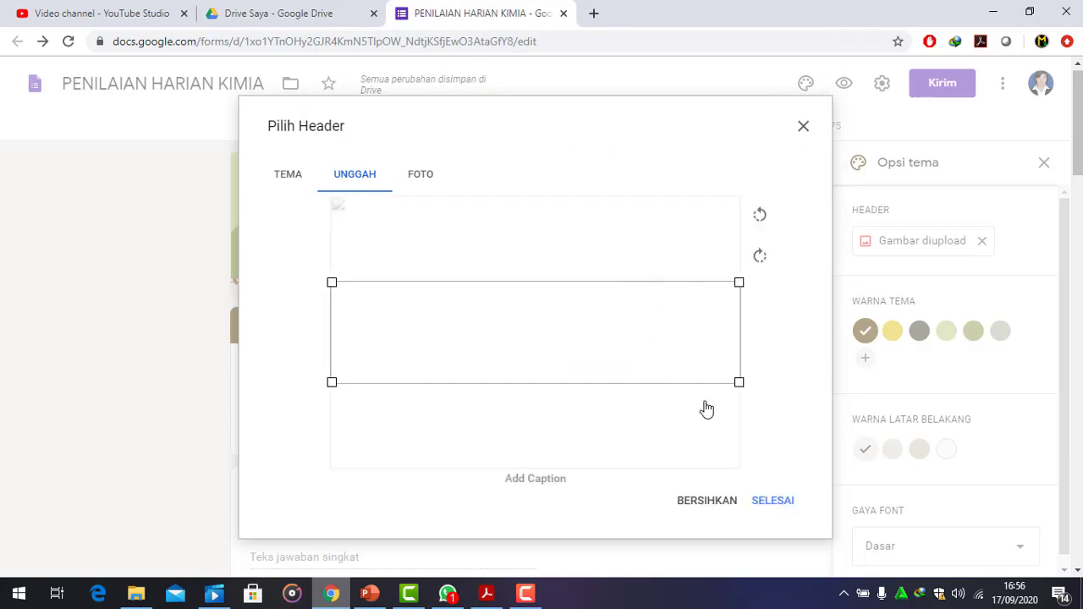
{"action": "left_click_drag", "start_coordinate": [621, 342], "coordinate": [621, 310]}
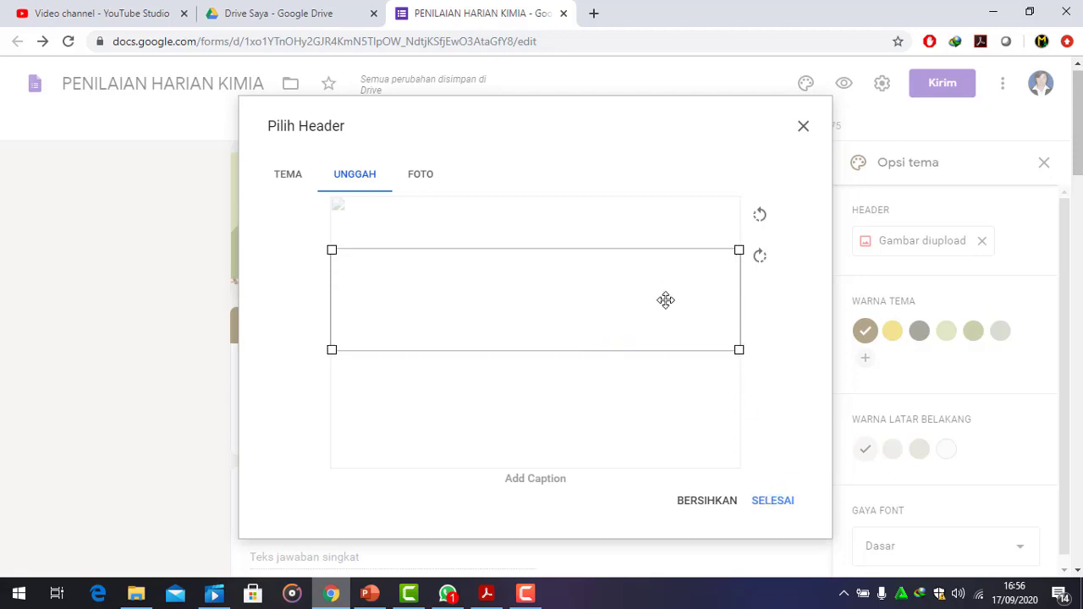
{"action": "left_click", "coordinate": [772, 501]}
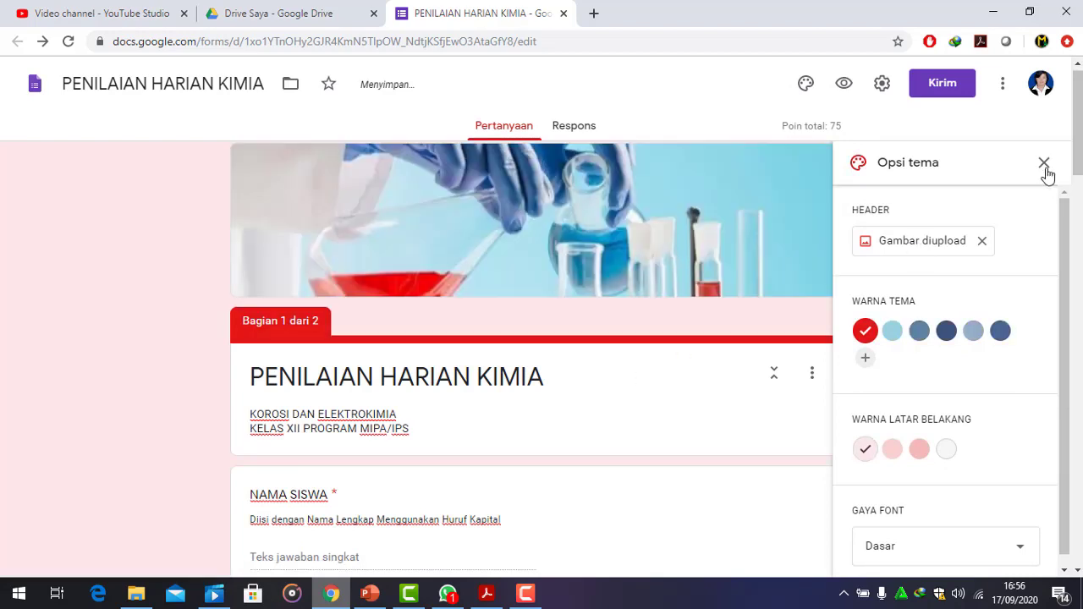
Set the theme color to dark blue #375479 and the background to its darkest grey-blue shade
{"action": "left_click_drag", "start_coordinate": [1078, 169], "coordinate": [1078, 200]}
{"action": "scroll", "coordinate": [1079, 200], "scroll_direction": "up", "scroll_amount": 2}
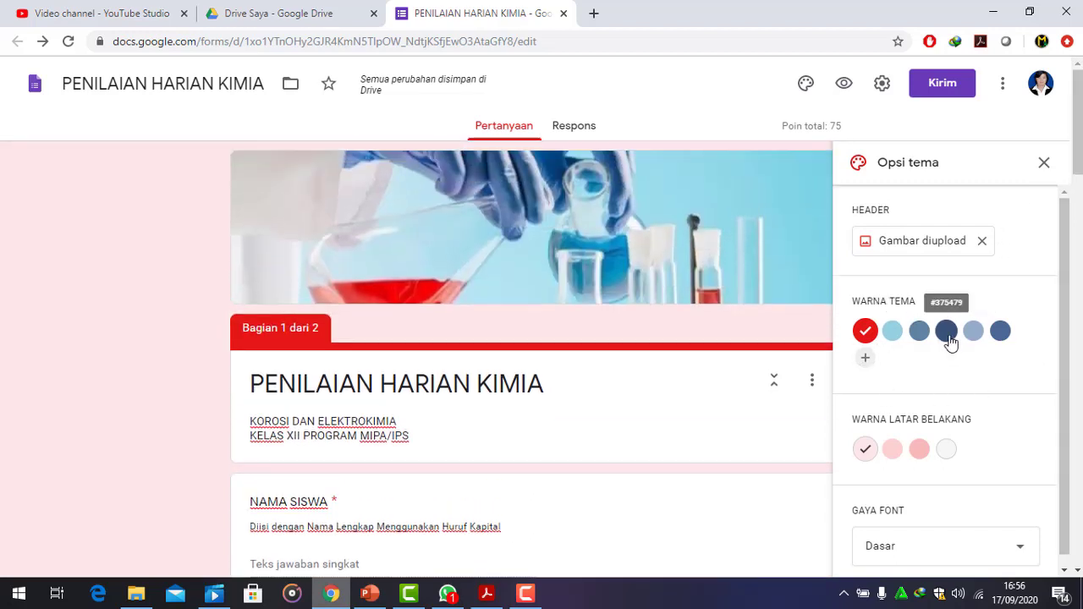
{"action": "left_click", "coordinate": [948, 333]}
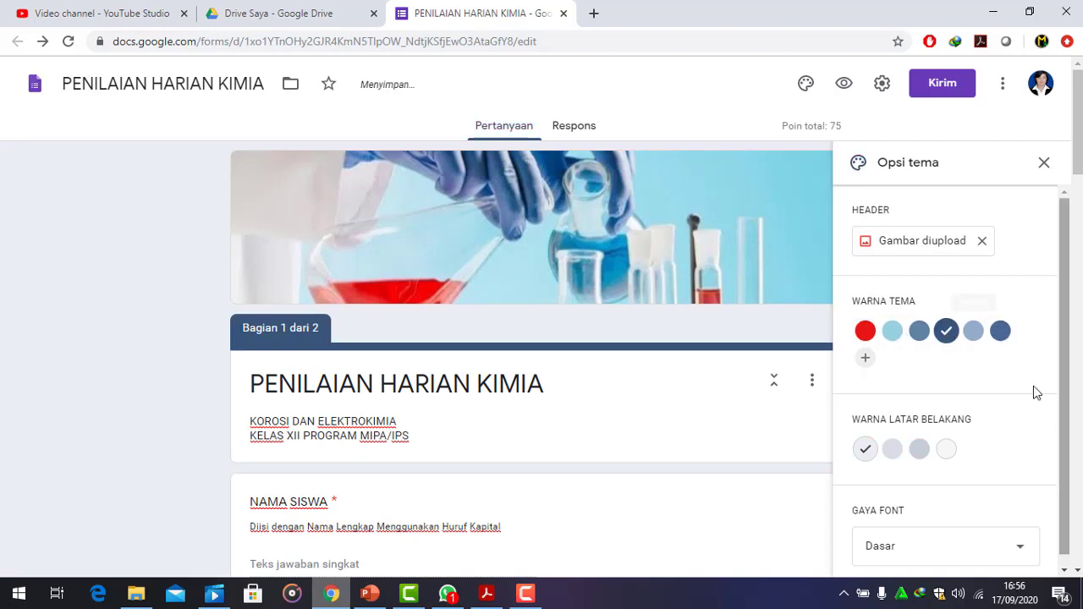
{"action": "left_click", "coordinate": [919, 453]}
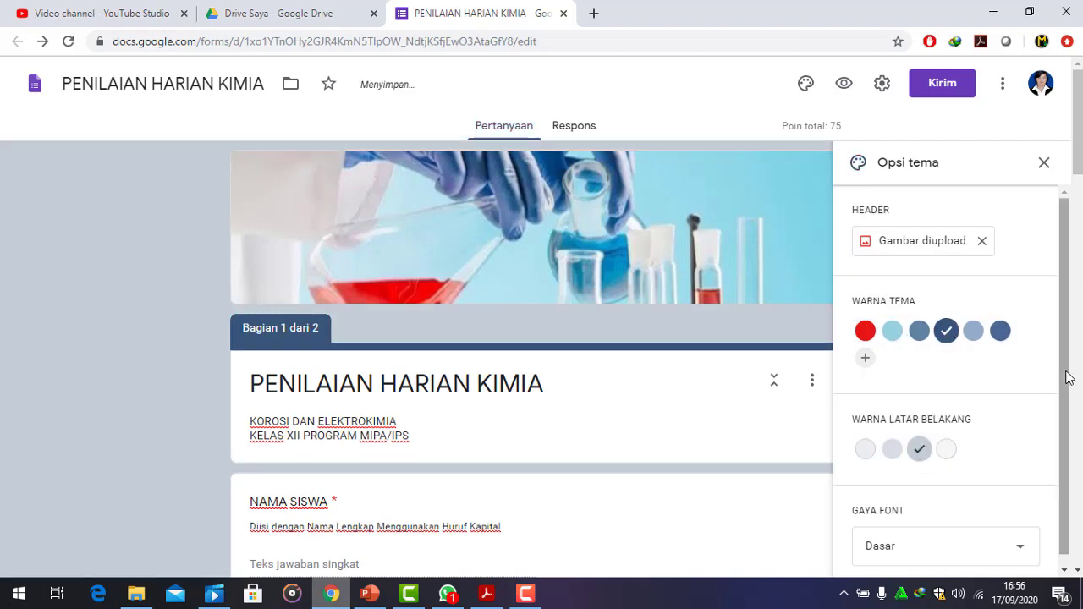
{"action": "left_click_drag", "start_coordinate": [1079, 170], "coordinate": [954, 144]}
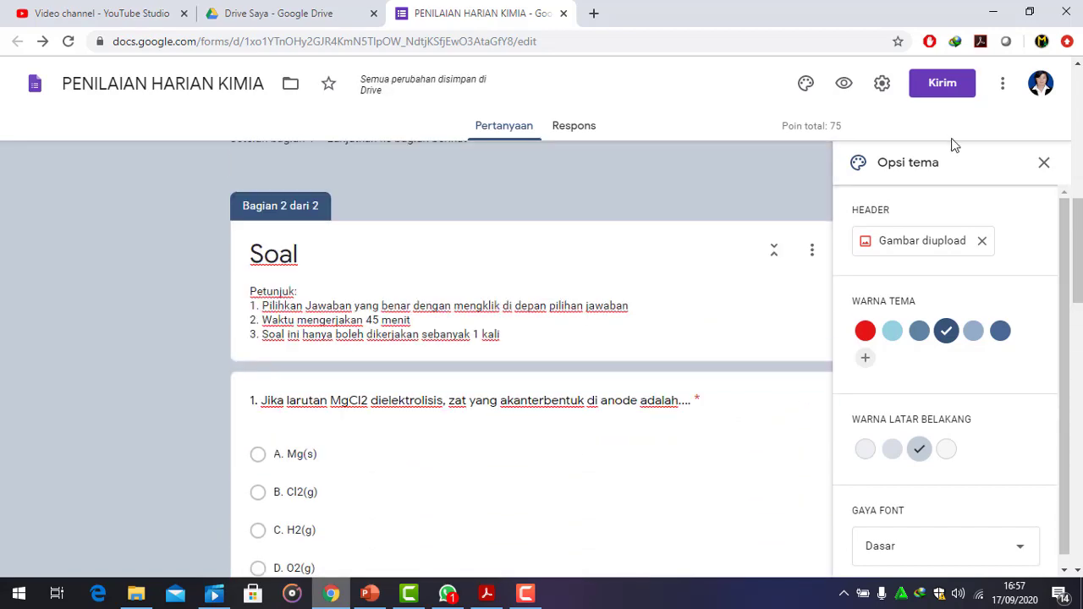
Generate a shortened sharing link for the form, copy it, and close the send dialog
{"action": "left_click", "coordinate": [940, 85]}
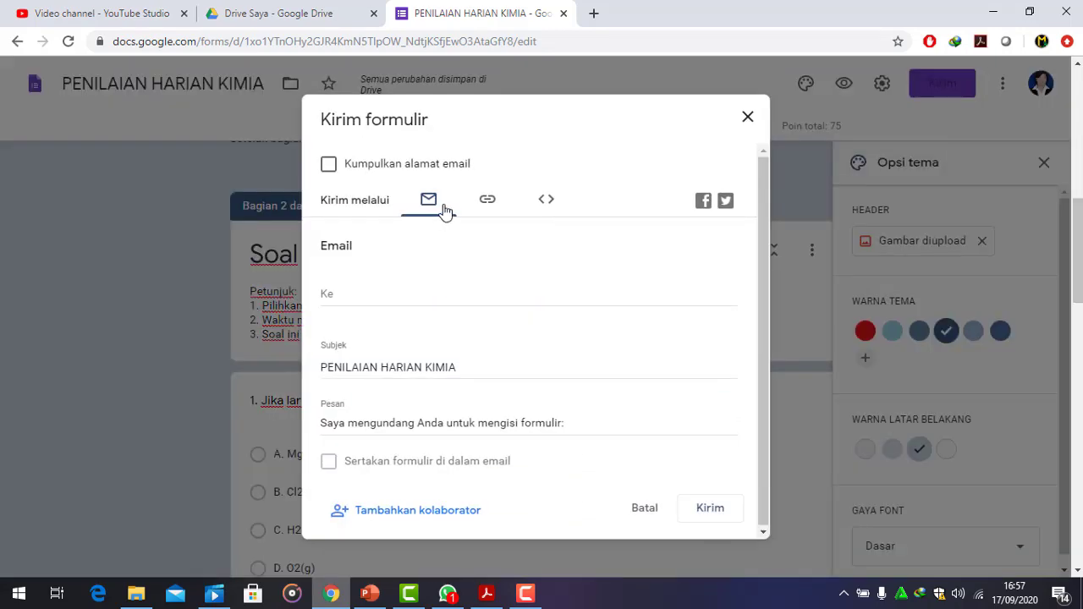
{"action": "left_click", "coordinate": [489, 203]}
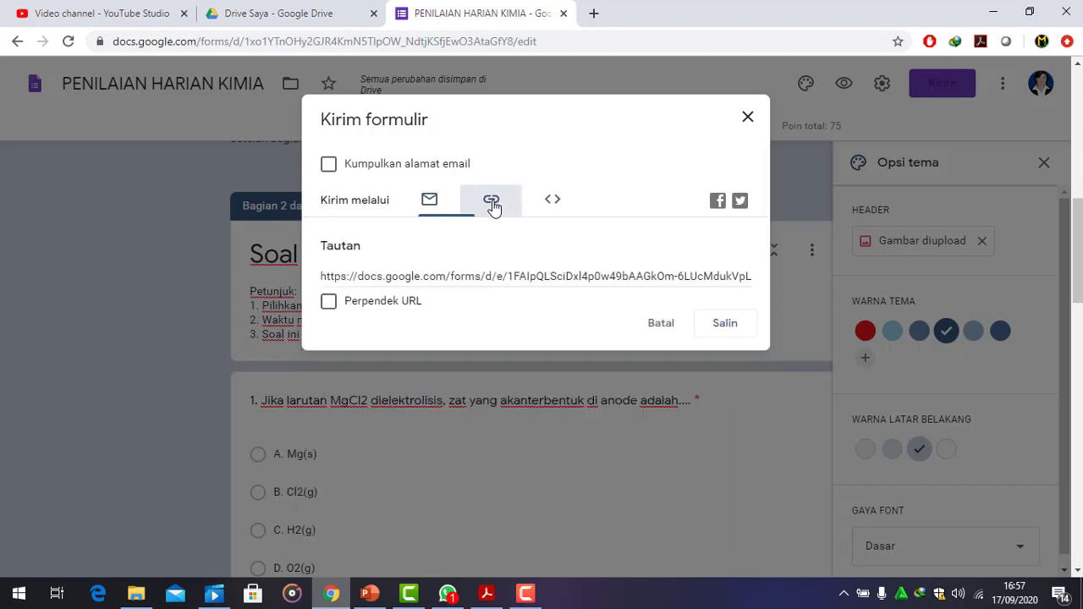
{"action": "left_click", "coordinate": [329, 303]}
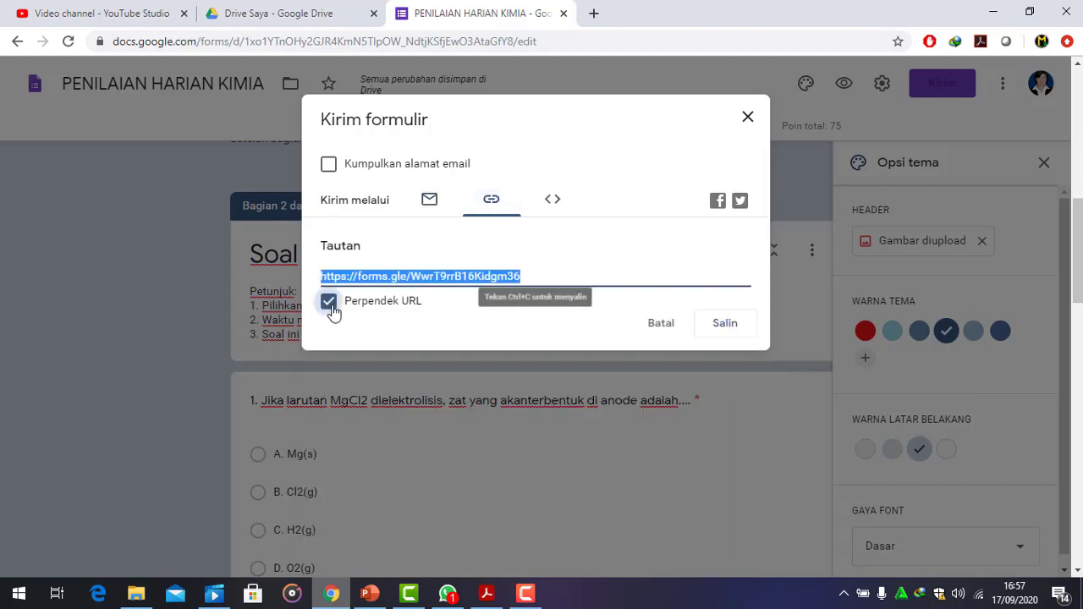
{"action": "left_click", "coordinate": [718, 333]}
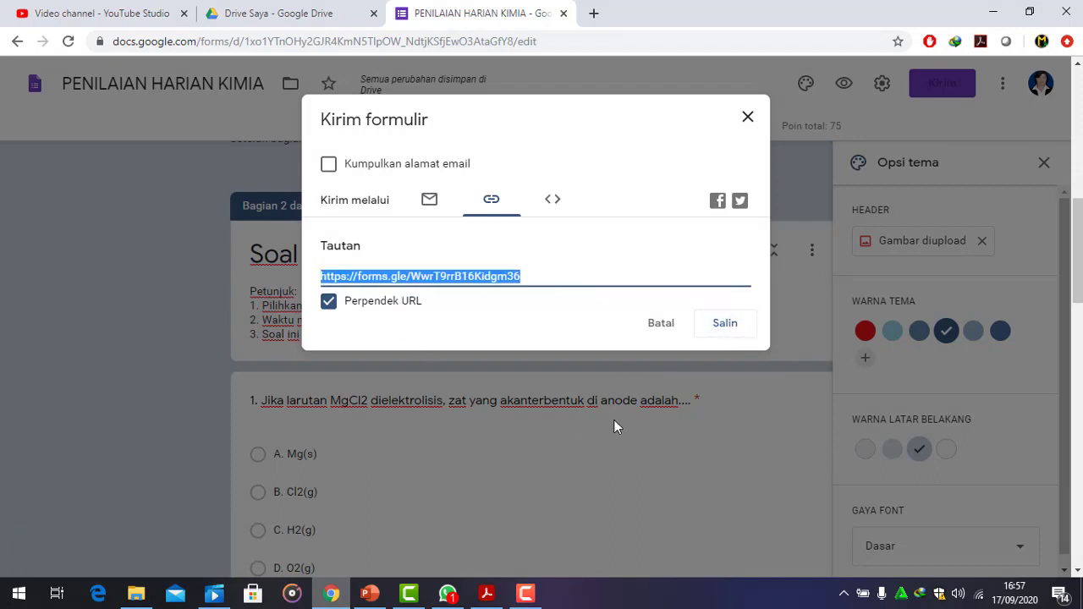
{"action": "left_click", "coordinate": [748, 116]}
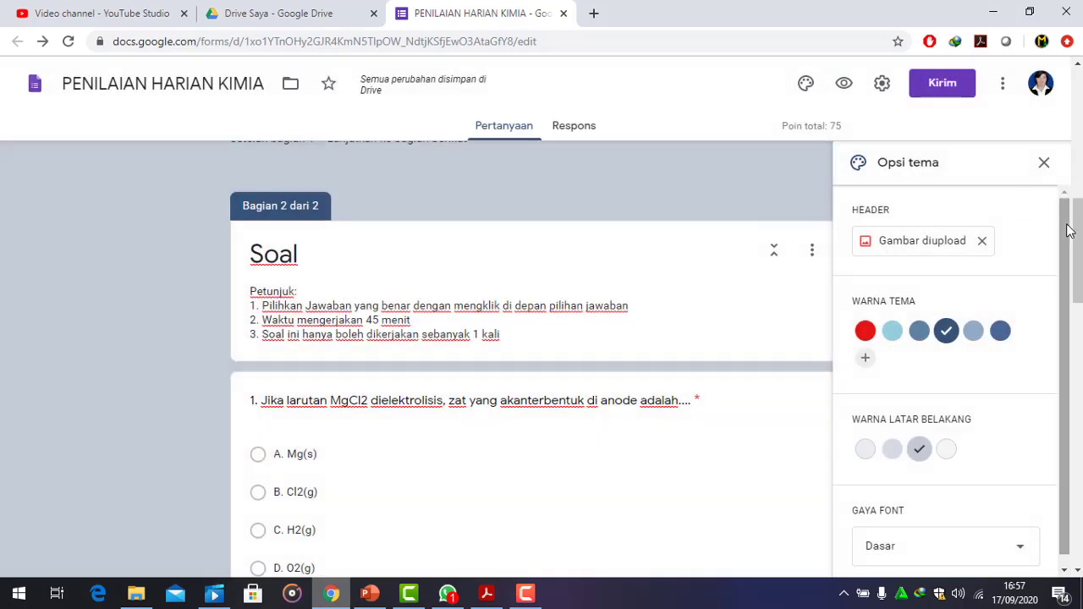
{"action": "left_click_drag", "start_coordinate": [1066, 228], "coordinate": [1071, 370]}
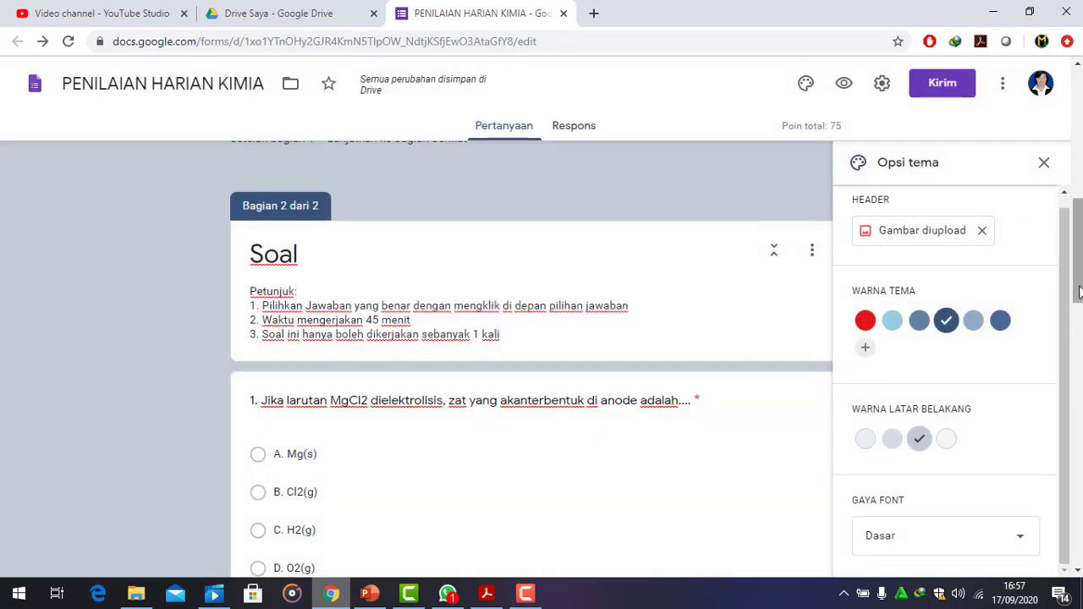
{"action": "left_click_drag", "start_coordinate": [1078, 281], "coordinate": [1078, 315]}
{"action": "scroll", "coordinate": [531, 356], "scroll_direction": "down", "scroll_amount": 7}
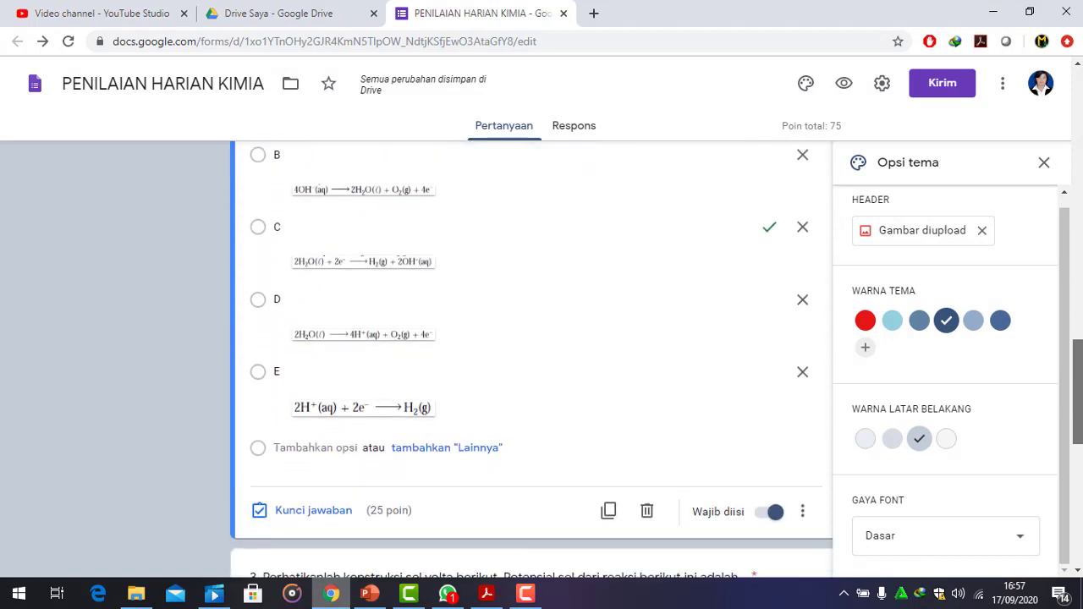
{"action": "scroll", "coordinate": [531, 356], "scroll_direction": "down", "scroll_amount": 2}
{"action": "scroll", "coordinate": [531, 355], "scroll_direction": "up", "scroll_amount": 9}
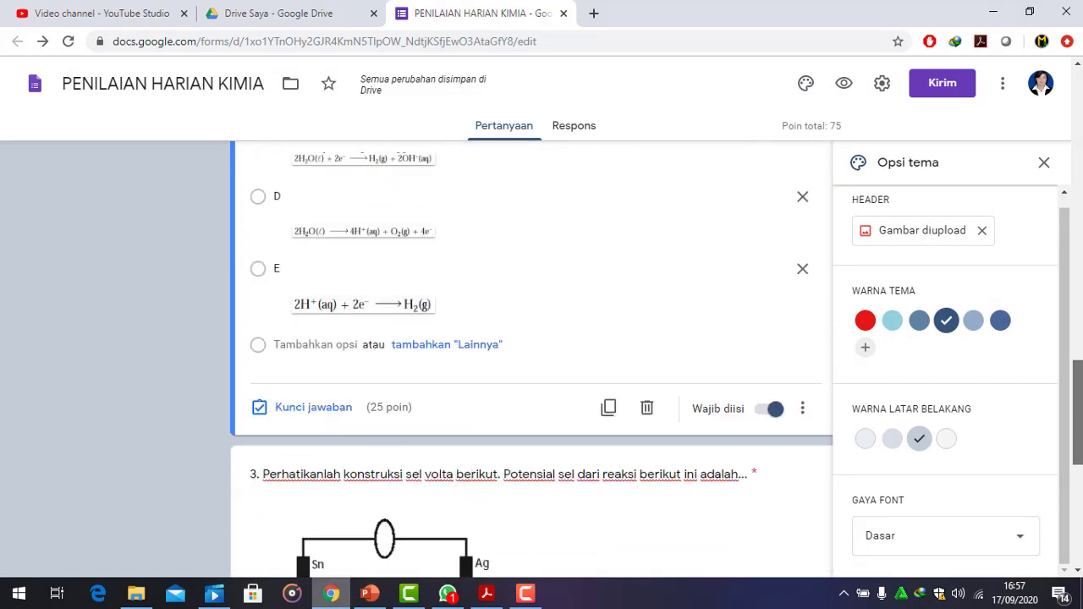
{"action": "left_click", "coordinate": [526, 594]}
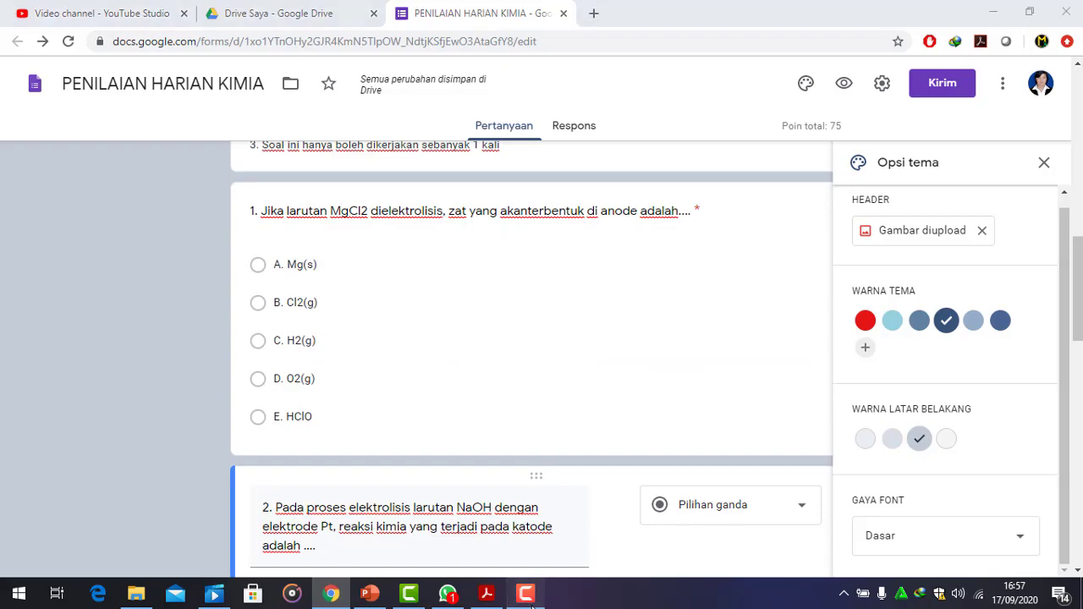